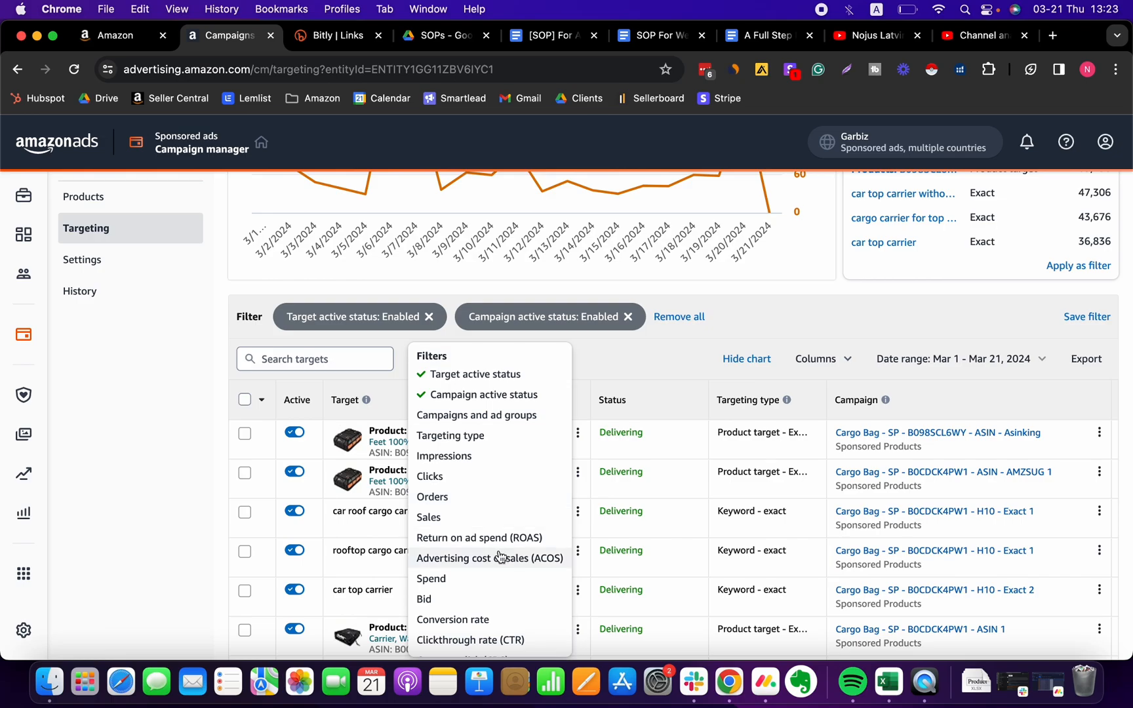
# - Filter the targets to those with an advertising cost of sales (ACOS) less than 30%
pyautogui.click(796, 367)
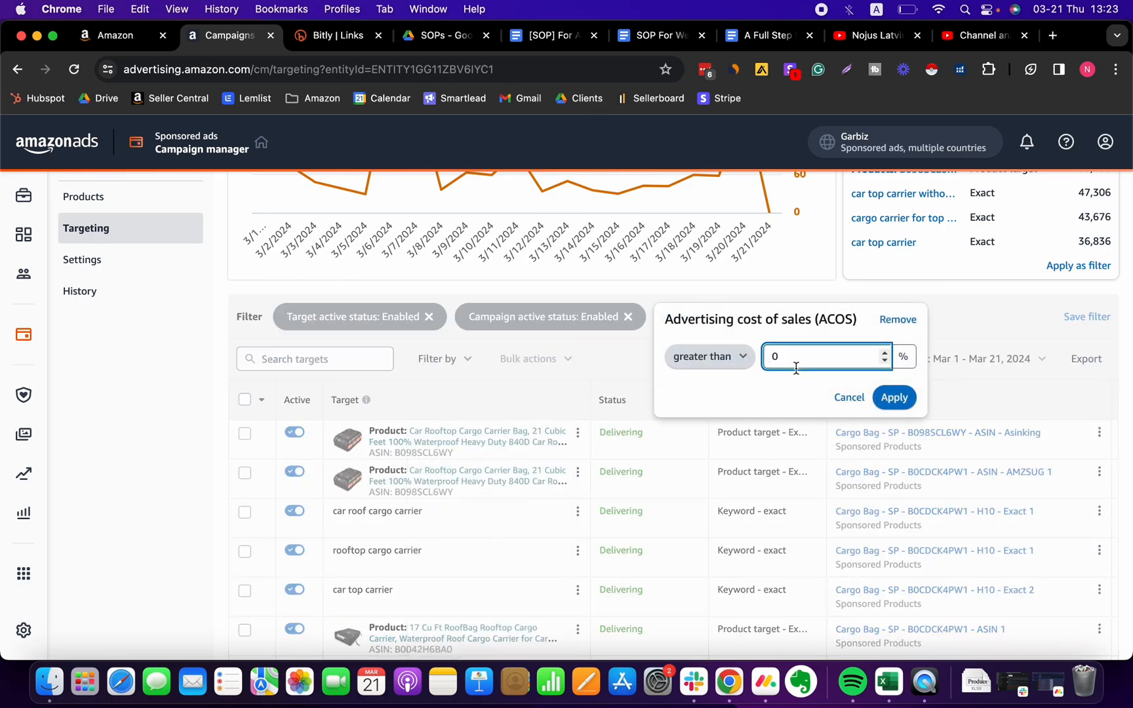
pyautogui.click(722, 356)
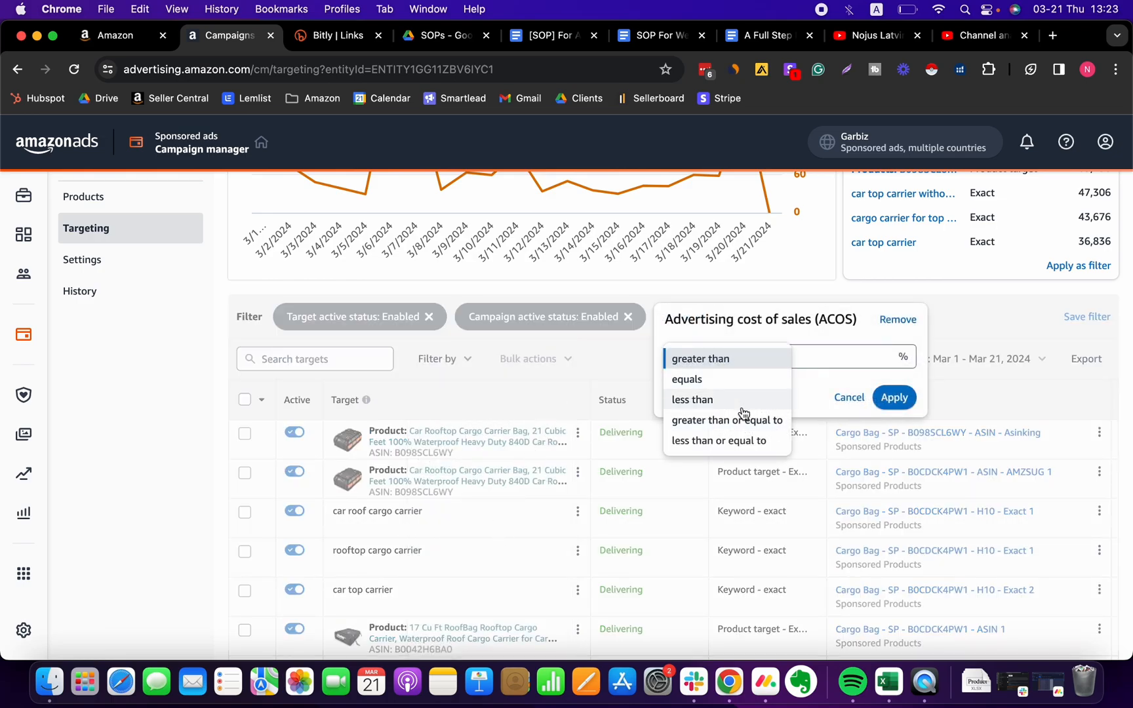
pyautogui.click(743, 405)
pyautogui.click(794, 362)
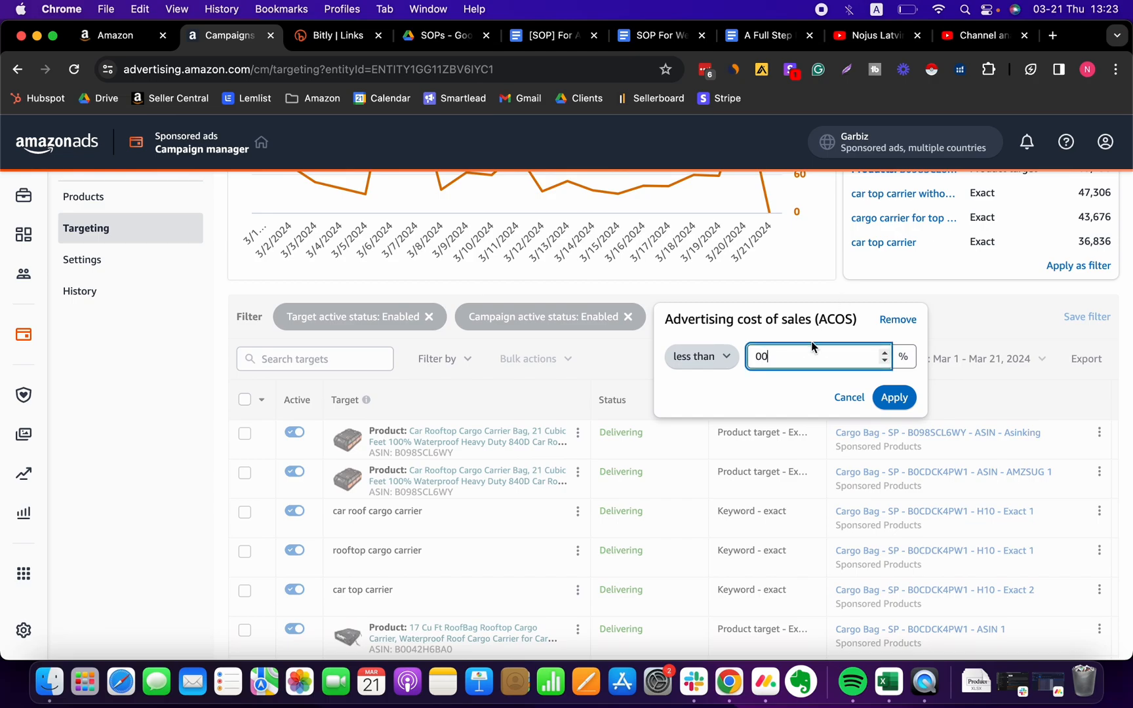
pyautogui.click(894, 397)
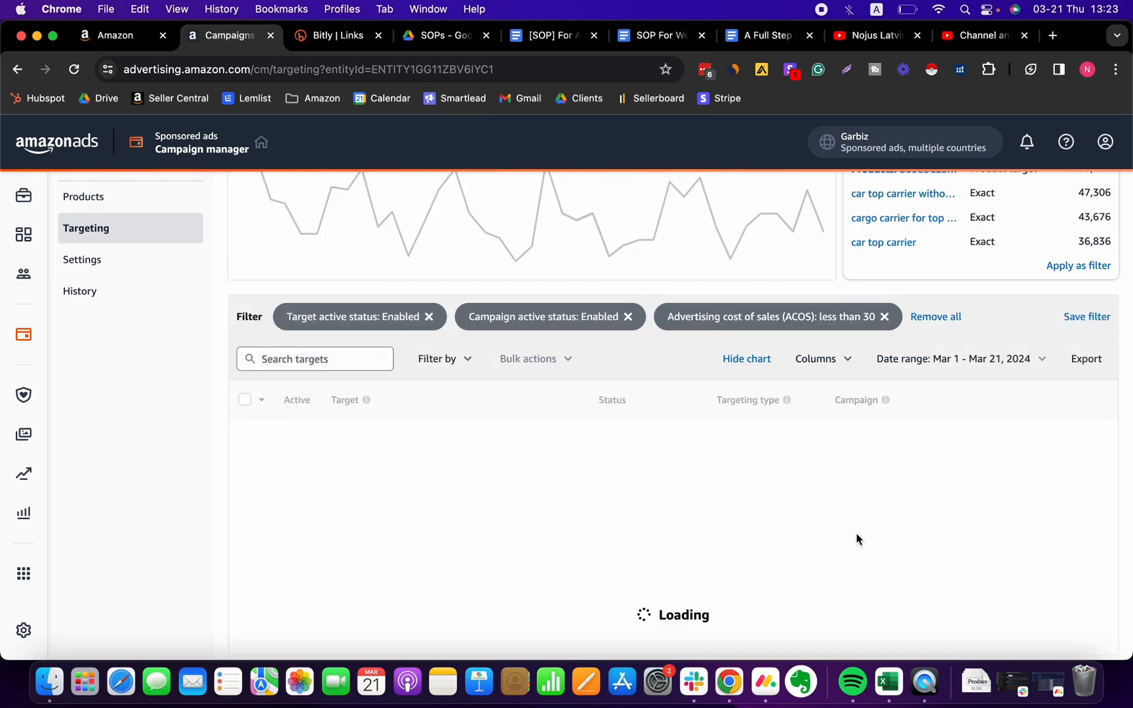
# - Review the filtered targets' performance columns, including bids, spend, orders, sales and ACOS
pyautogui.scroll(-5, 800, 455)
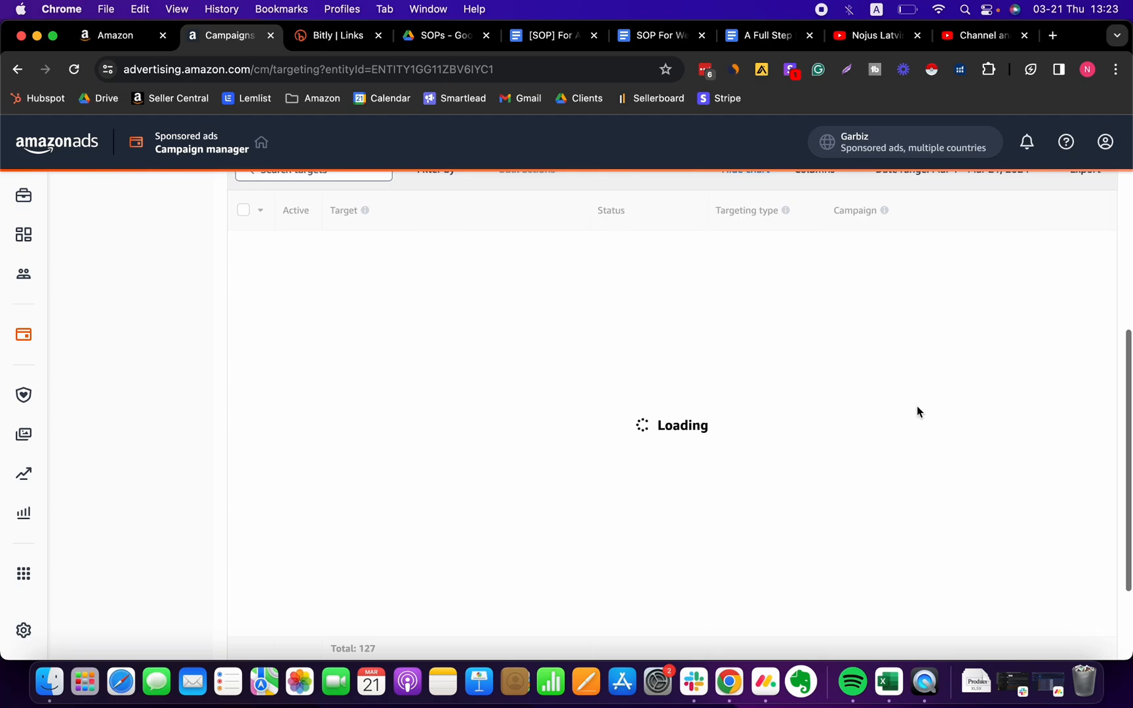
pyautogui.hscroll(10, 917, 406)
pyautogui.scroll(1, 917, 411)
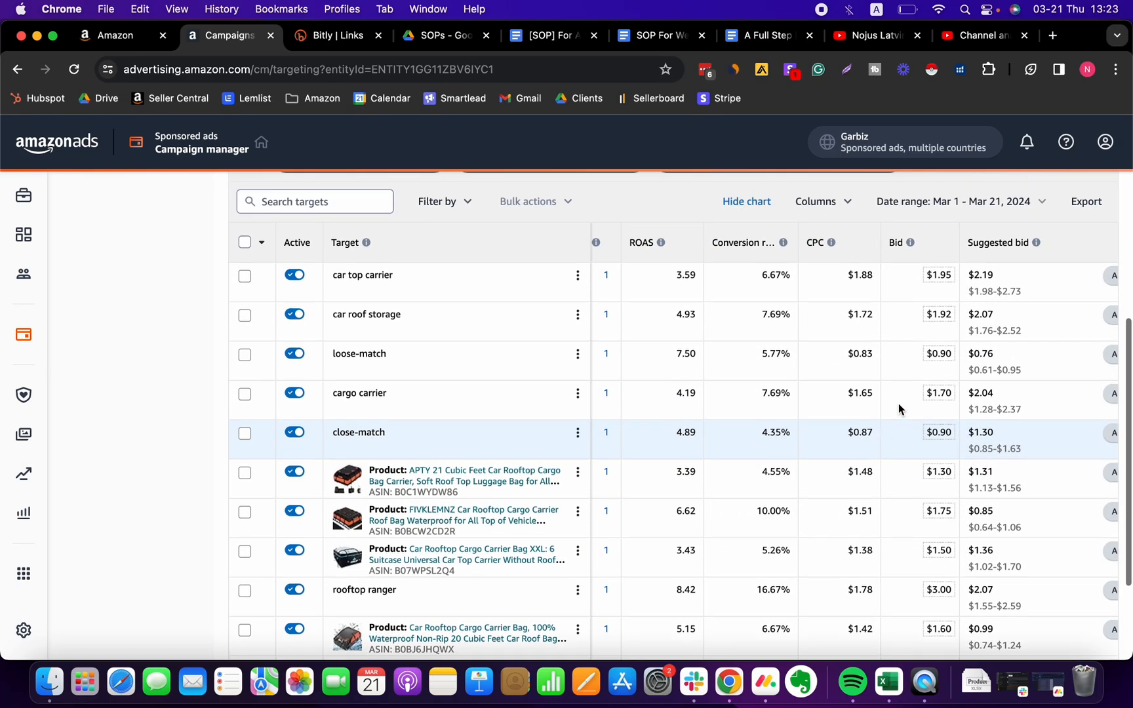
pyautogui.hscroll(5, 727, 360)
pyautogui.hscroll(5, 727, 360)
pyautogui.hscroll(-10, 727, 360)
pyautogui.hscroll(-3, 726, 356)
pyautogui.hscroll(10, 726, 356)
pyautogui.hscroll(-8, 726, 356)
pyautogui.hscroll(5, 726, 360)
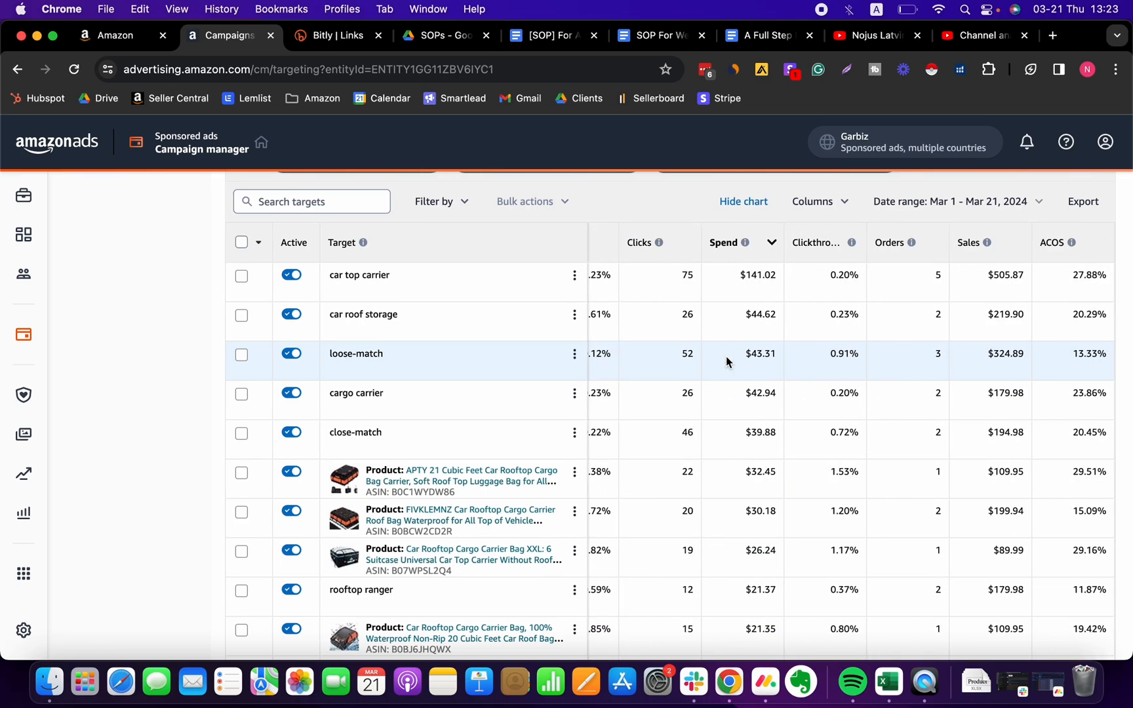
# - Sort the filtered targets by ACOS in ascending order
pyautogui.click(1054, 244)
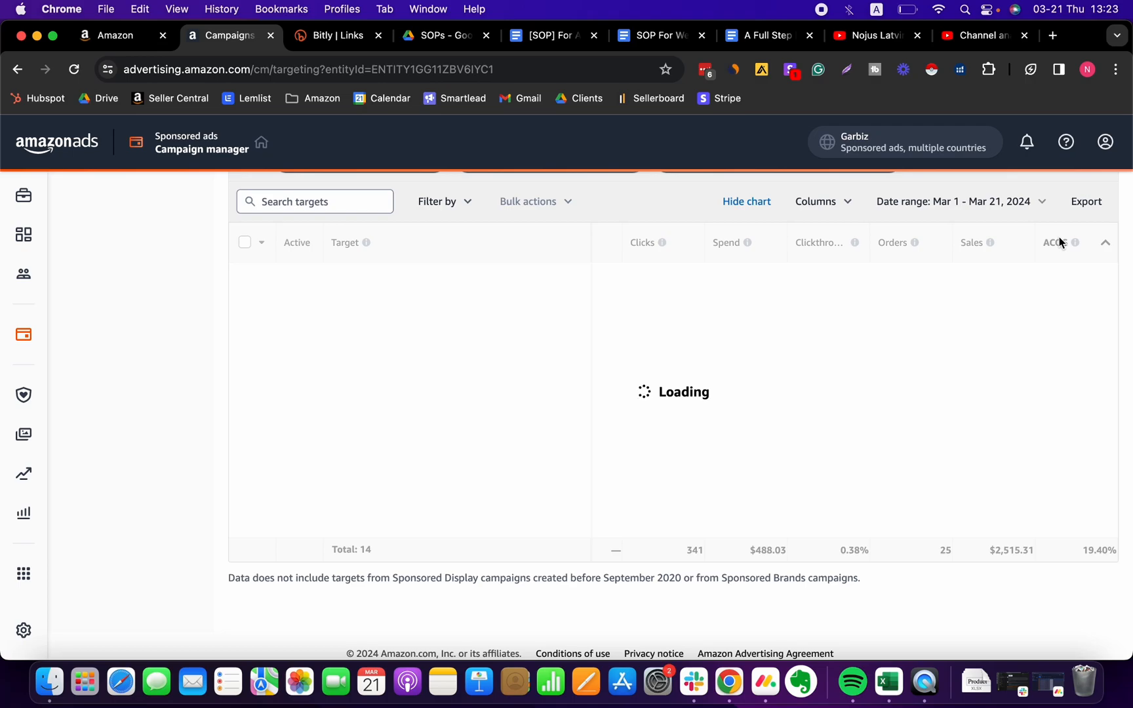
pyautogui.click(1053, 242)
pyautogui.click(1053, 242)
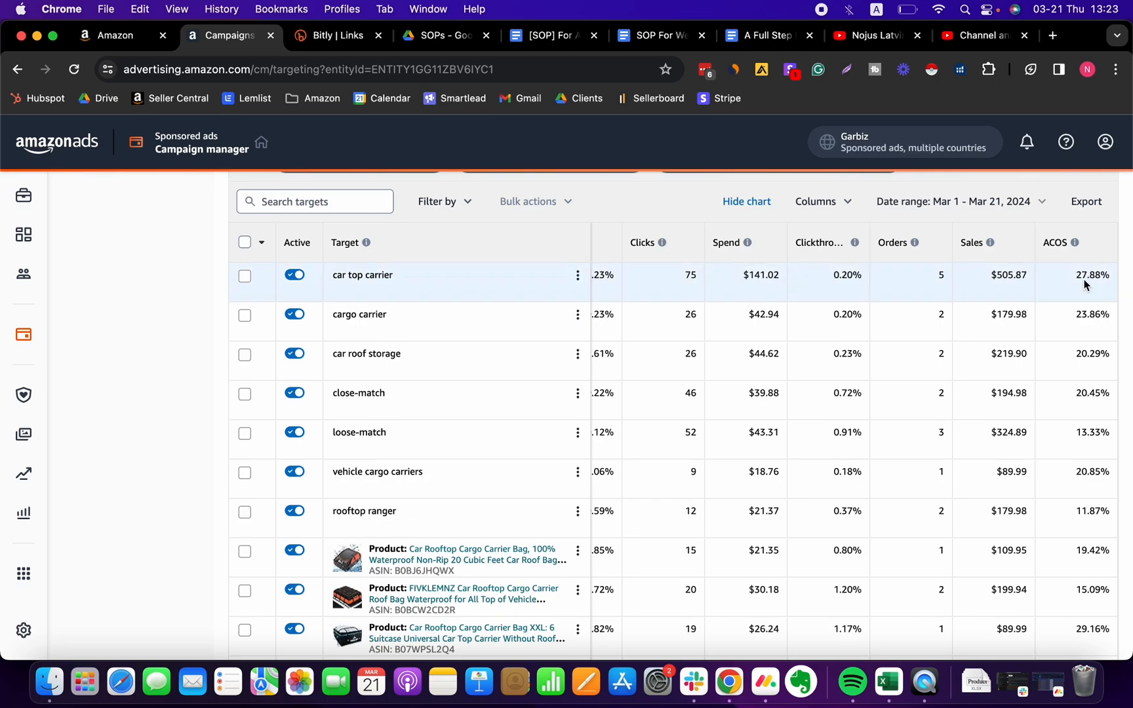
pyautogui.hscroll(-2, 1027, 282)
pyautogui.hscroll(2, 894, 283)
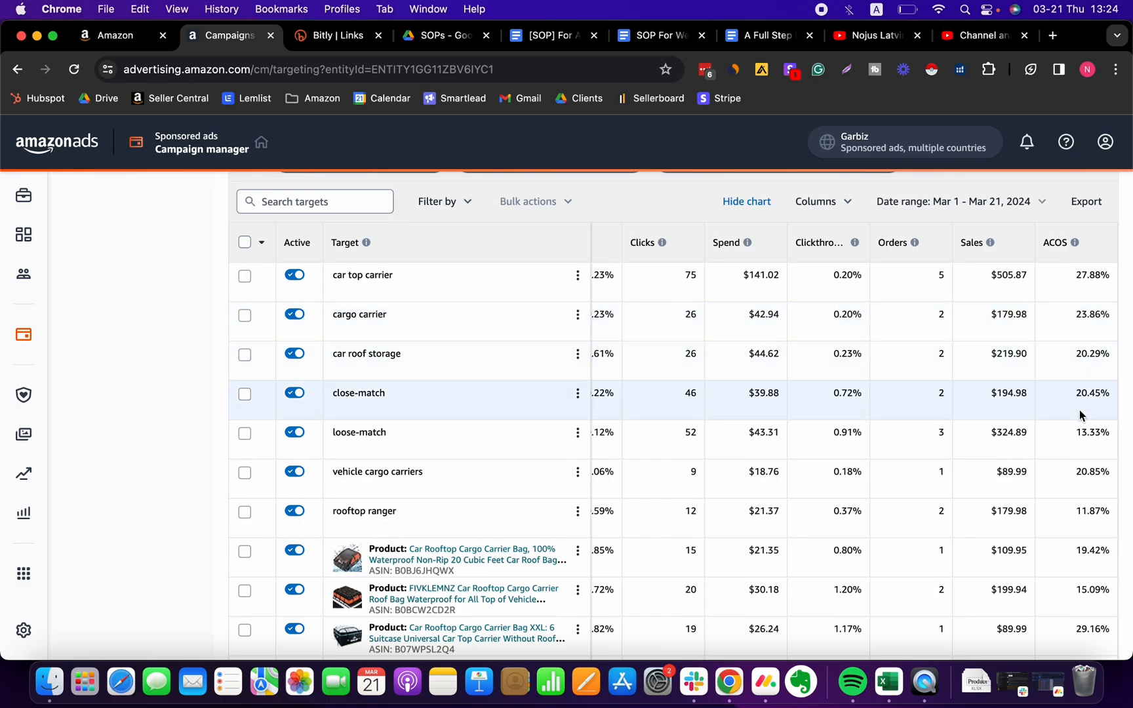
pyautogui.scroll(-3, 1079, 403)
pyautogui.scroll(3, 1075, 396)
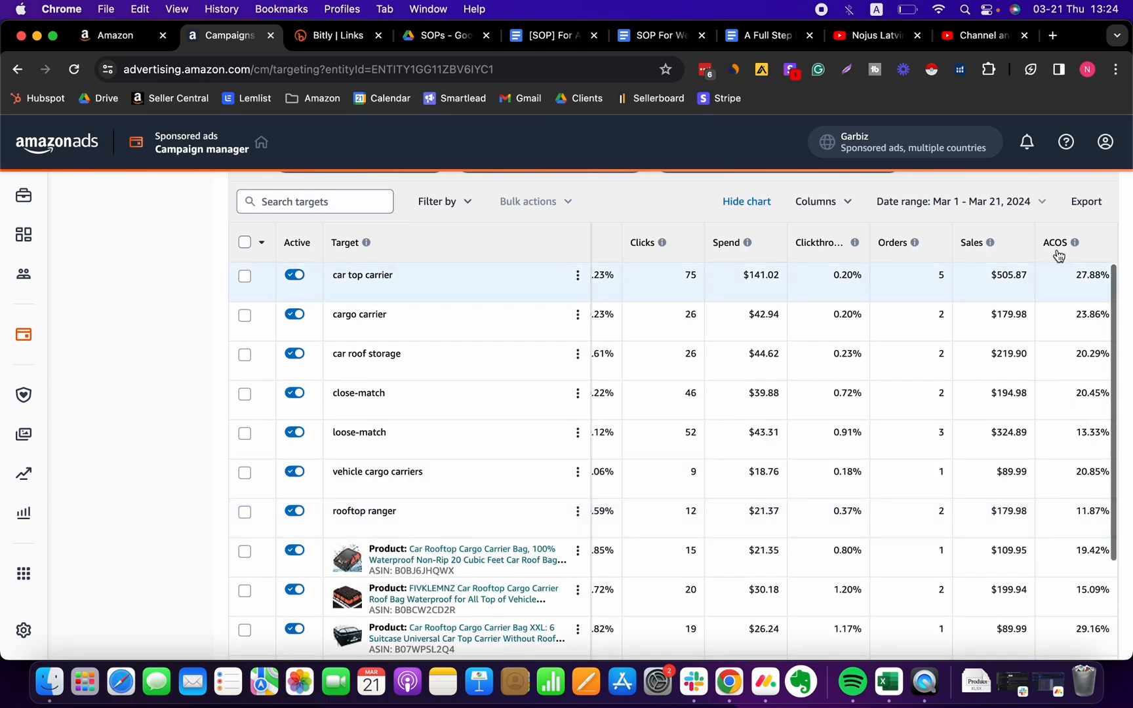
pyautogui.click(1052, 254)
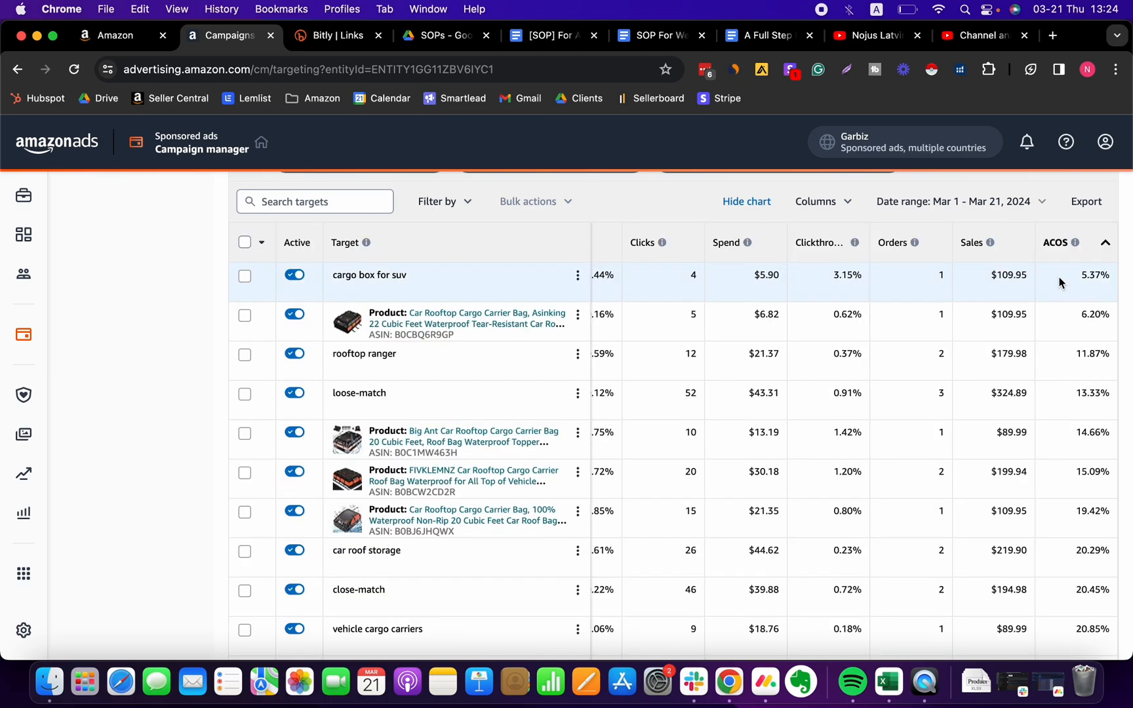
# - Set the bid for the "cargo box for suv" keyword target to $1.90 and save it
pyautogui.hscroll(-2, 801, 274)
pyautogui.hscroll(2, 1106, 313)
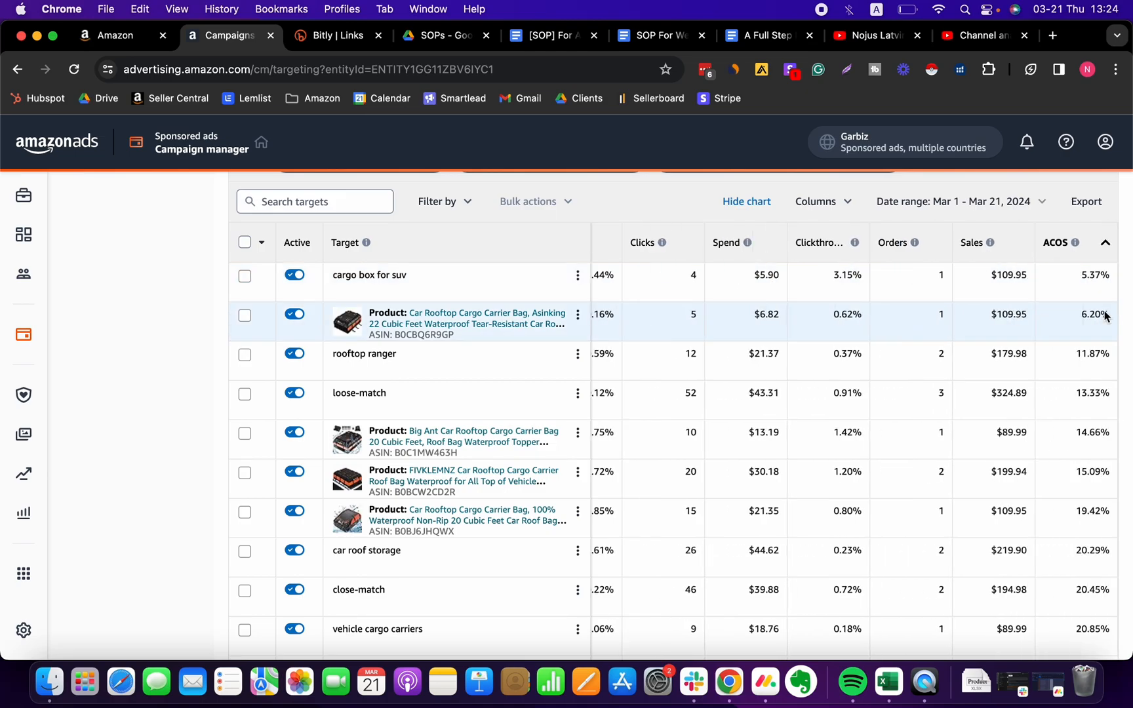
pyautogui.hscroll(-10, 853, 282)
pyautogui.hscroll(3, 745, 274)
pyautogui.hscroll(-2, 745, 274)
pyautogui.hscroll(-5, 745, 274)
pyautogui.hscroll(7, 745, 274)
pyautogui.hscroll(1, 745, 275)
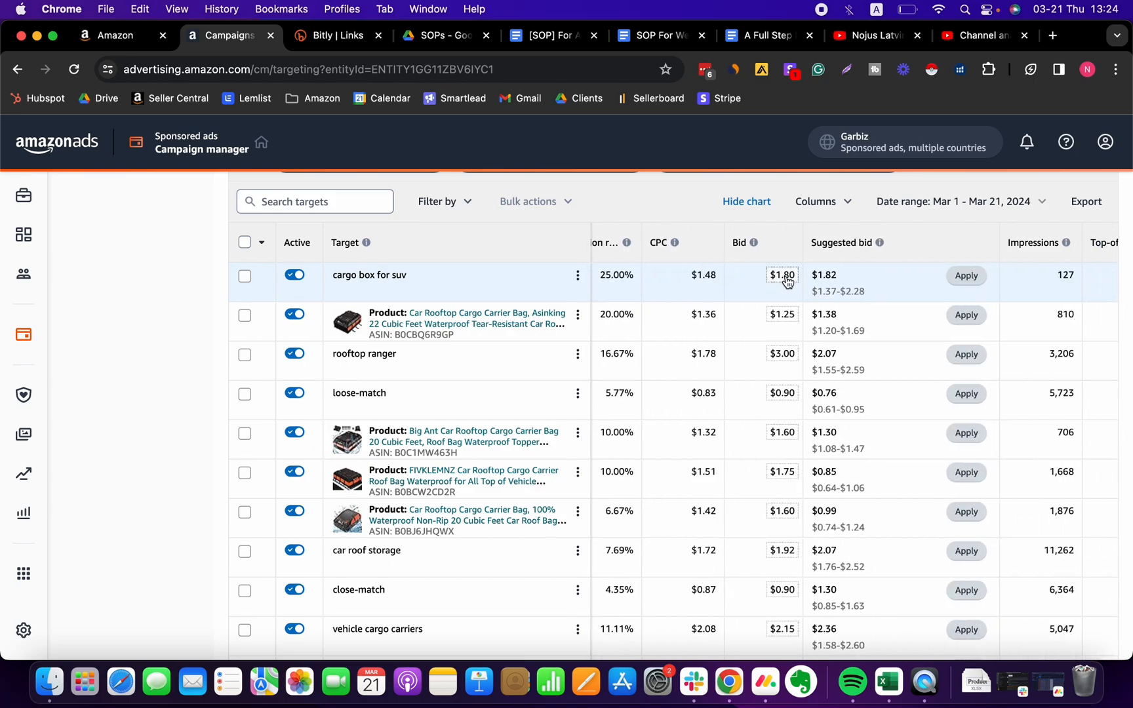
pyautogui.click(785, 277)
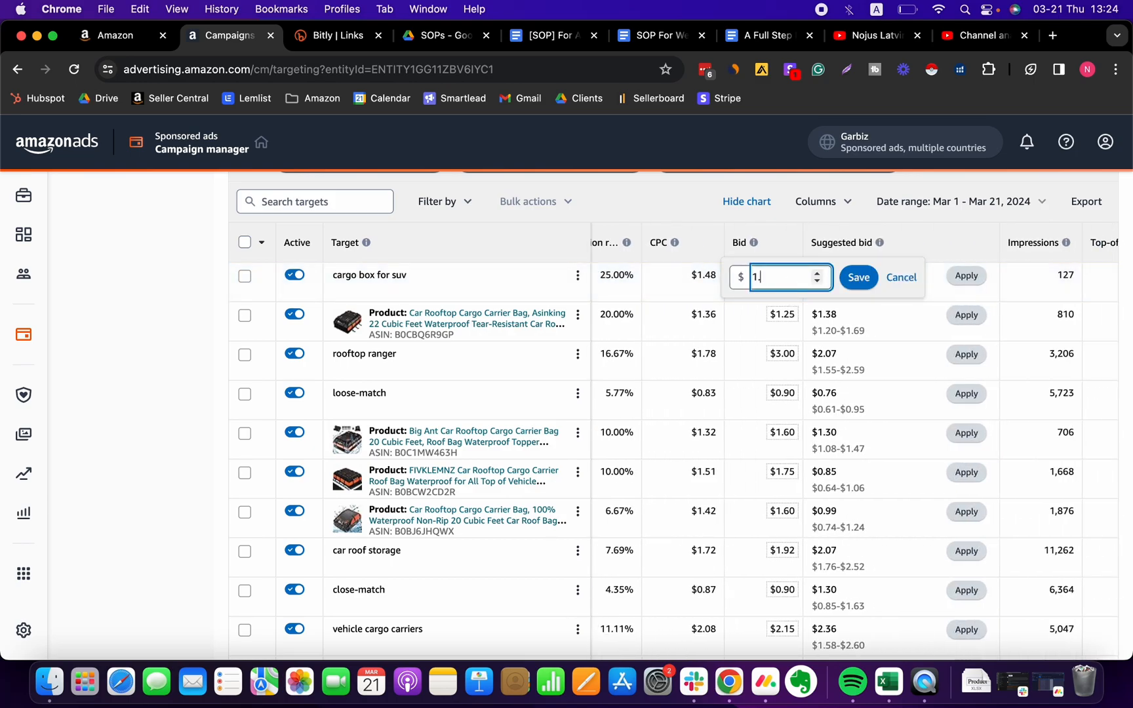
pyautogui.click(859, 278)
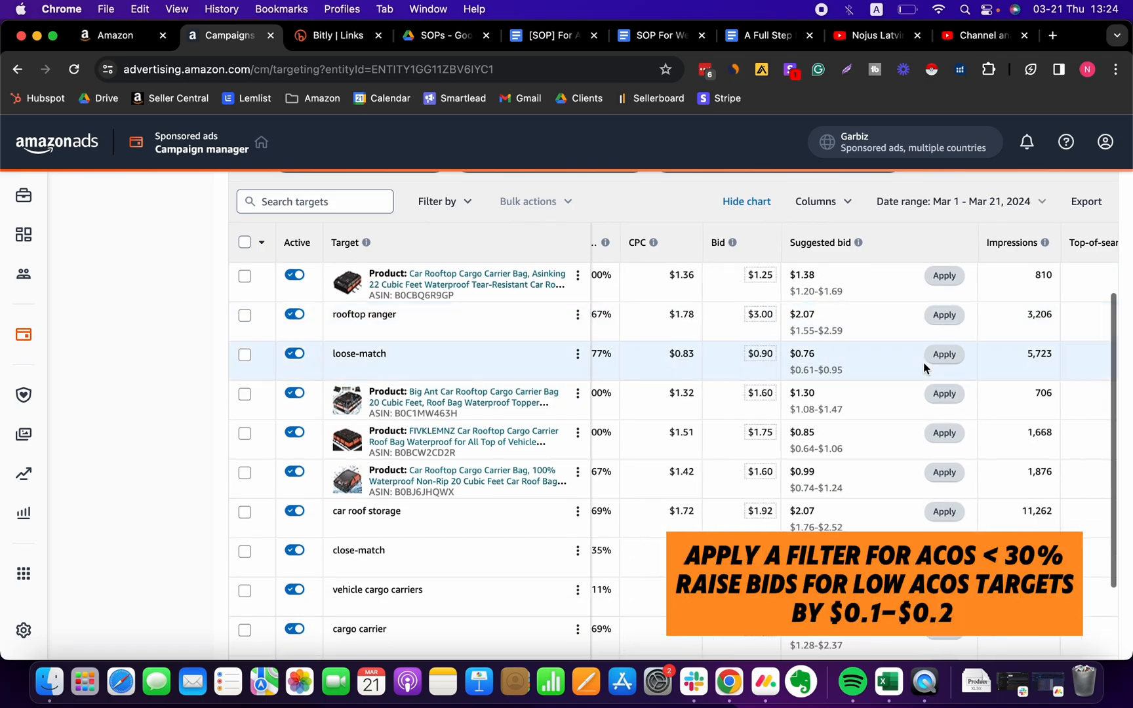
# - Raise the bid for the Asinking product target with ASIN B0CBQ6R9GP and save it
pyautogui.hscroll(5, 923, 362)
pyautogui.hscroll(5, 925, 367)
pyautogui.hscroll(-6, 923, 362)
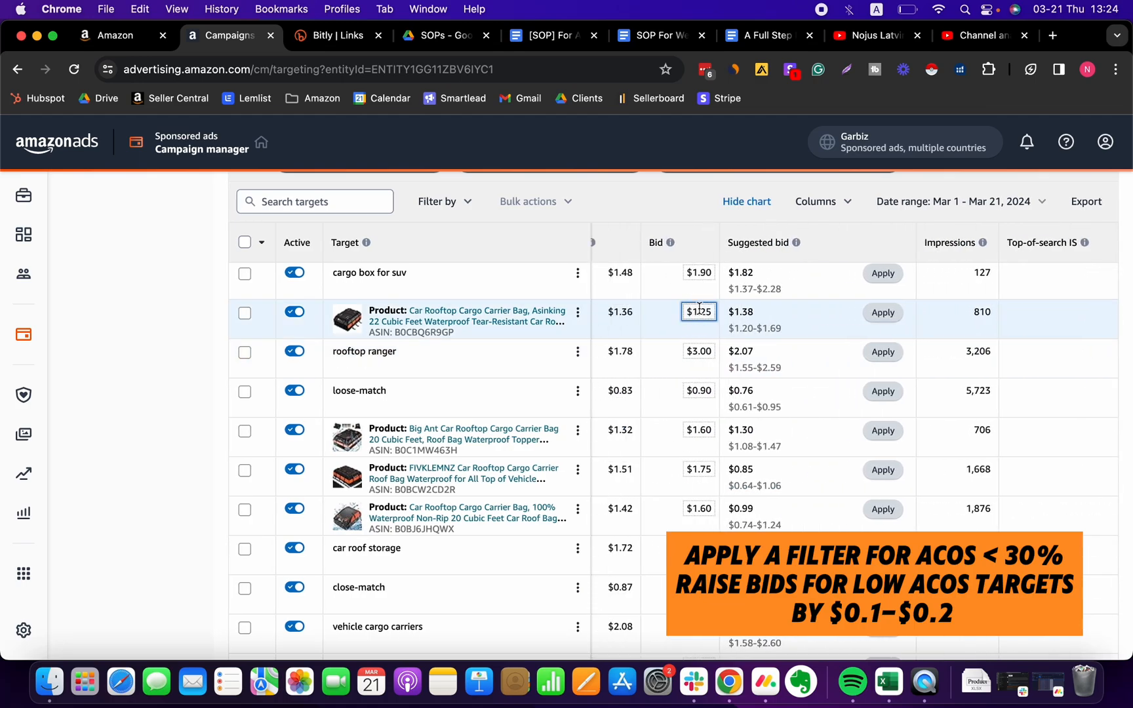
pyautogui.click(699, 312)
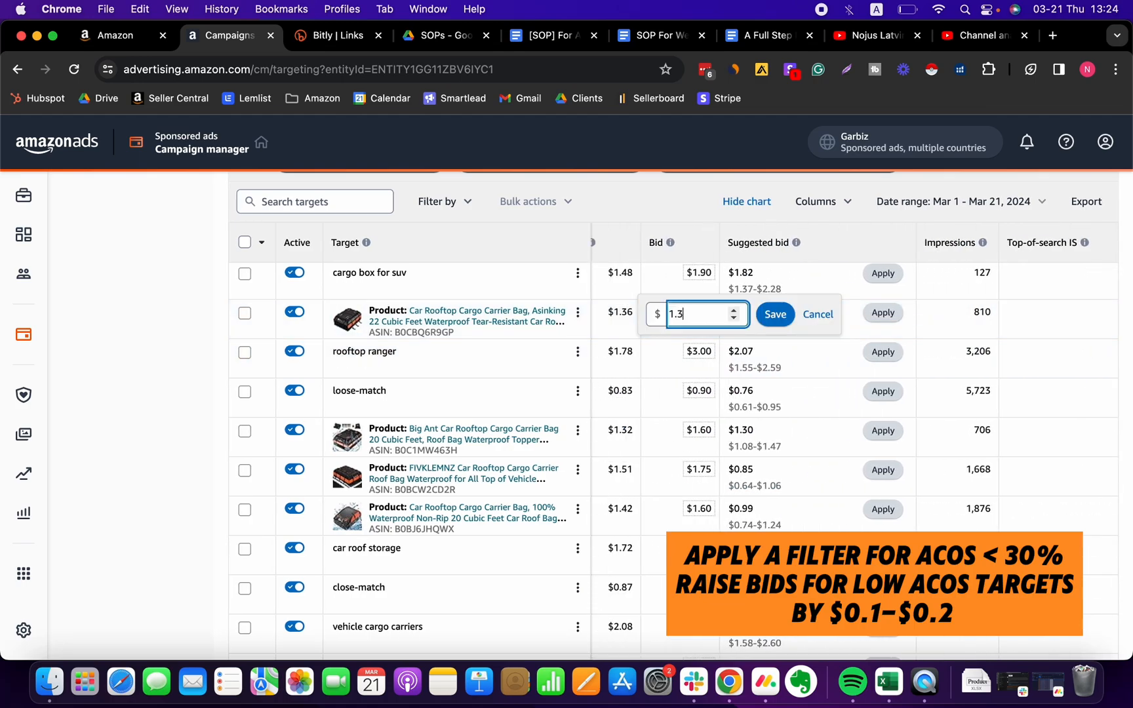
pyautogui.click(776, 314)
# - Examine the ACOS, orders and spend of the remaining targets to find further candidates for higher bids
pyautogui.hscroll(5, 883, 351)
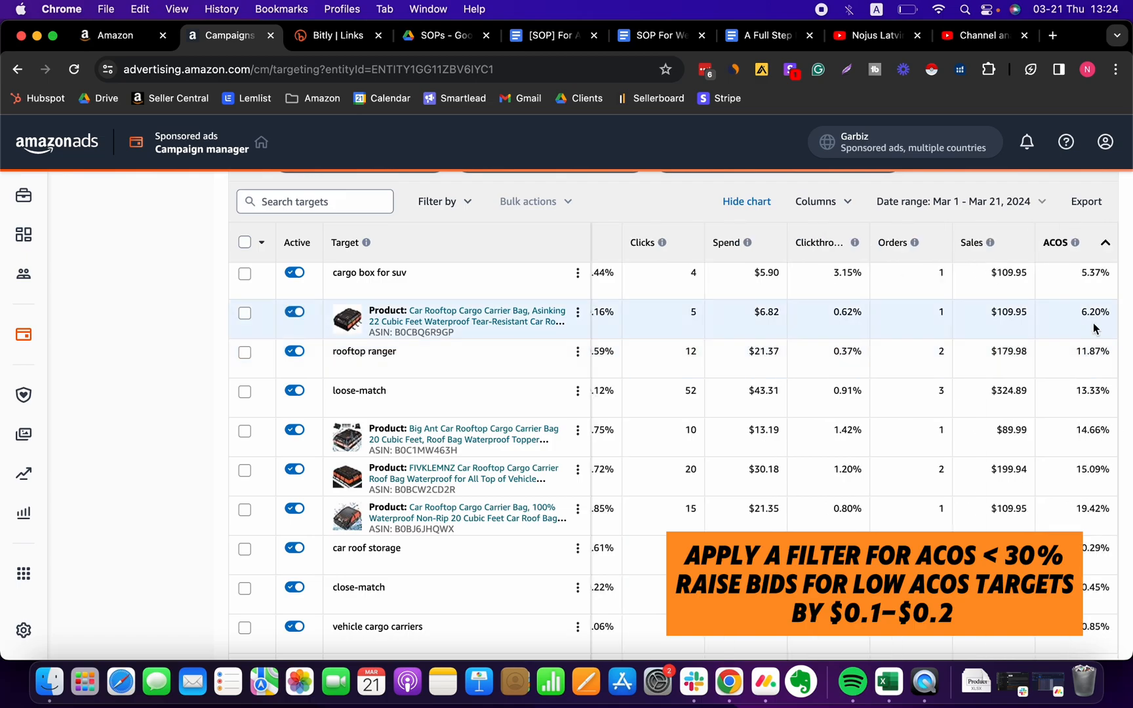
pyautogui.hscroll(-5, 1094, 354)
pyautogui.hscroll(5, 1030, 431)
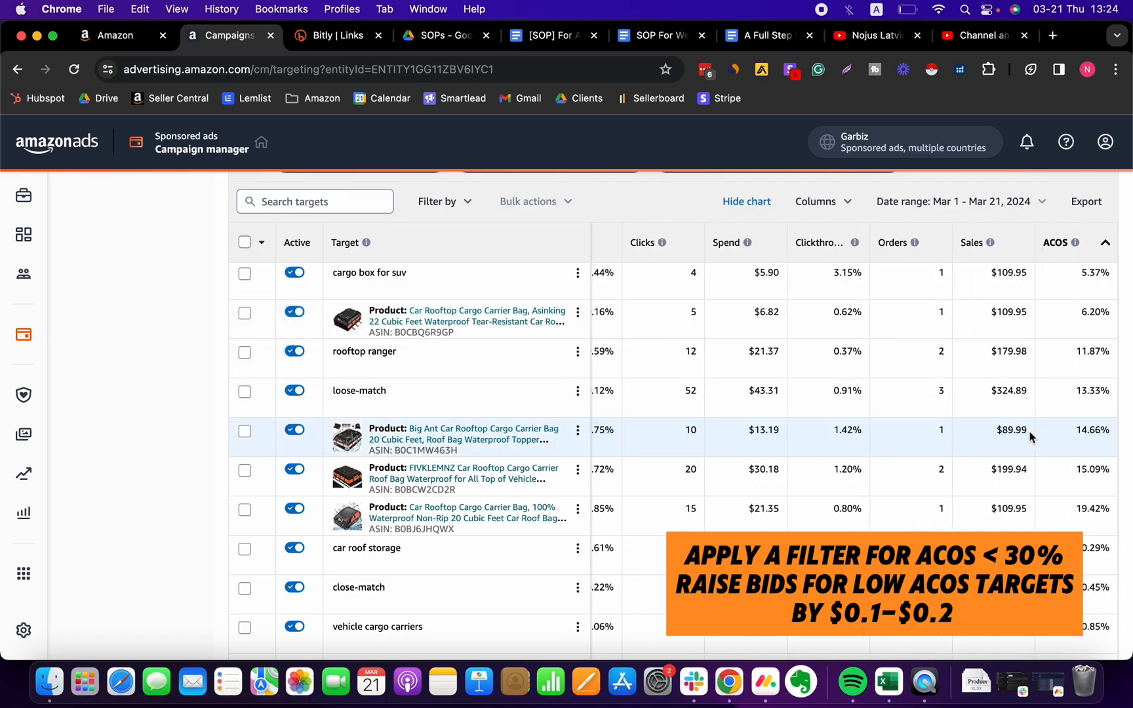
pyautogui.scroll(-3, 1051, 527)
pyautogui.scroll(3, 1051, 527)
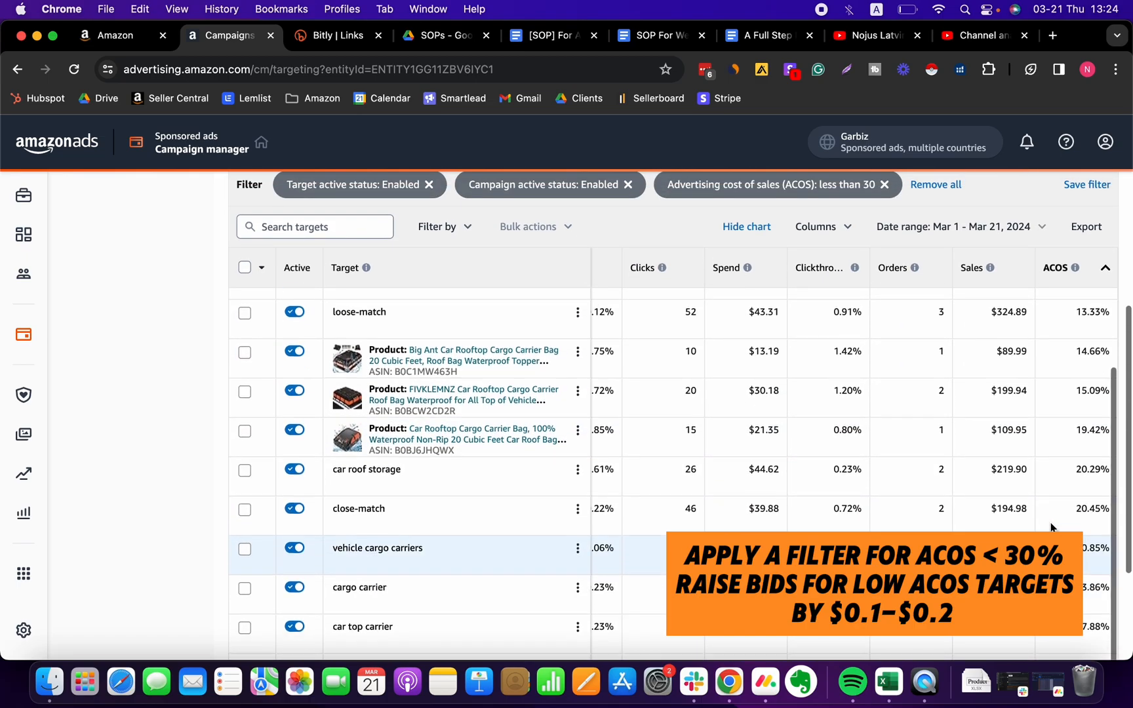
pyautogui.scroll(2, 1017, 518)
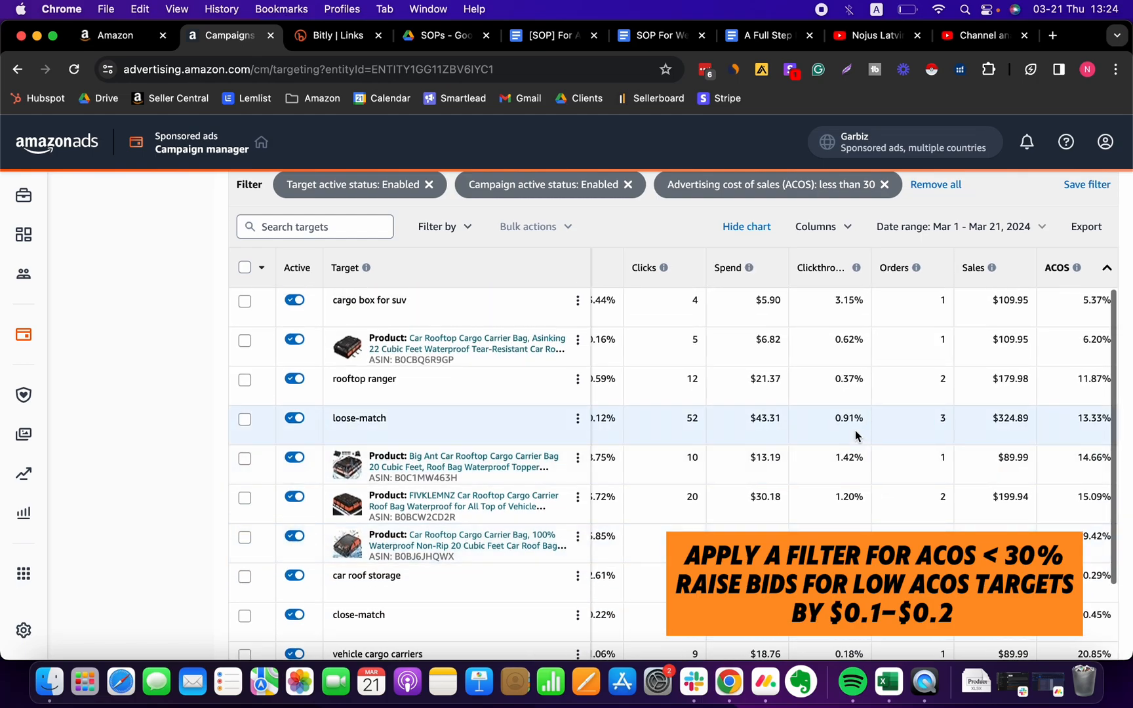
pyautogui.hscroll(-5, 809, 419)
pyautogui.hscroll(5, 1069, 519)
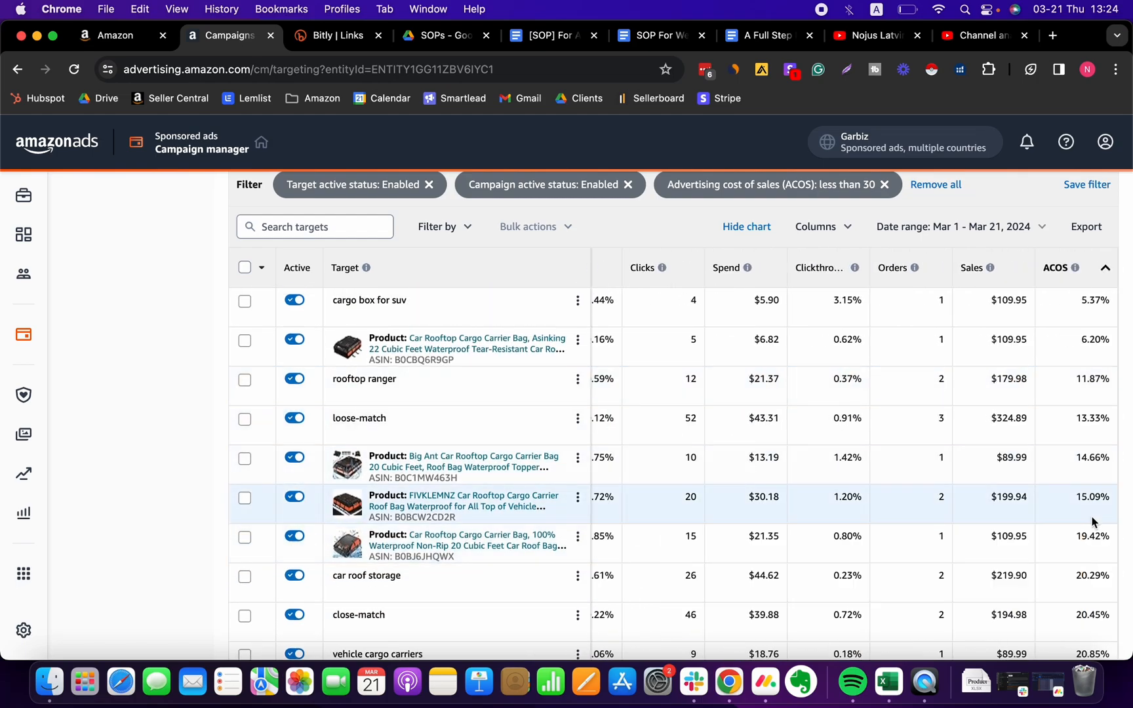
pyautogui.scroll(-2, 1088, 541)
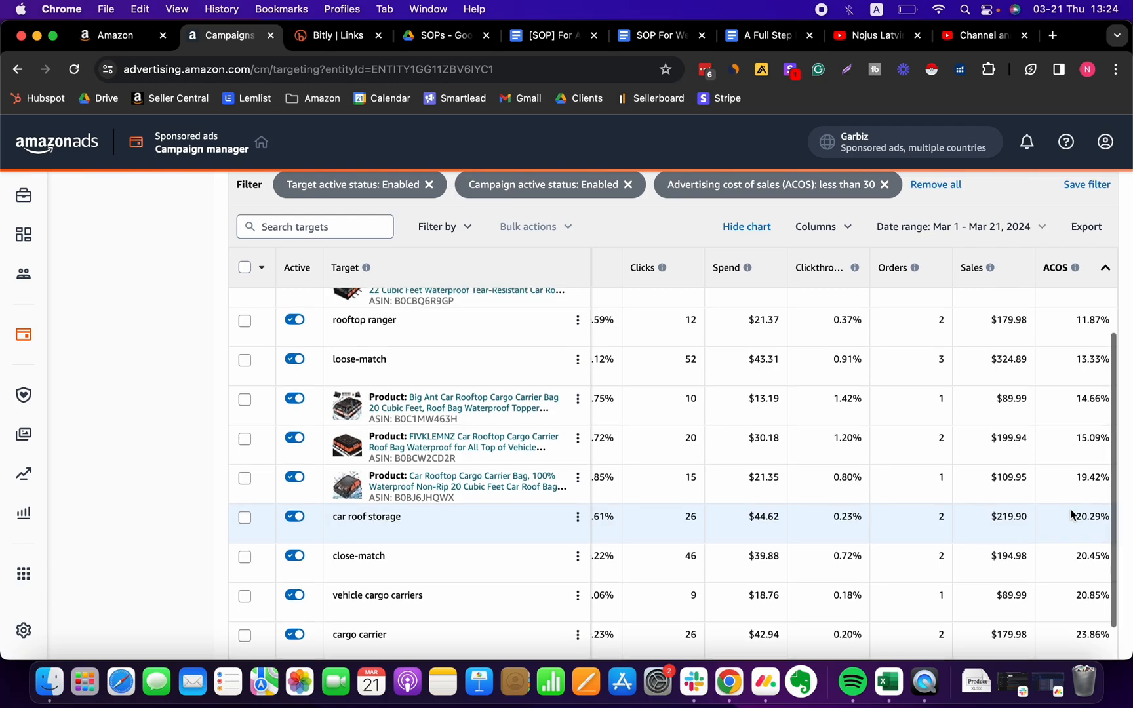
# - Select the "car roof storage" keyword and the three product targets listed directly above it
pyautogui.hscroll(-5, 435, 522)
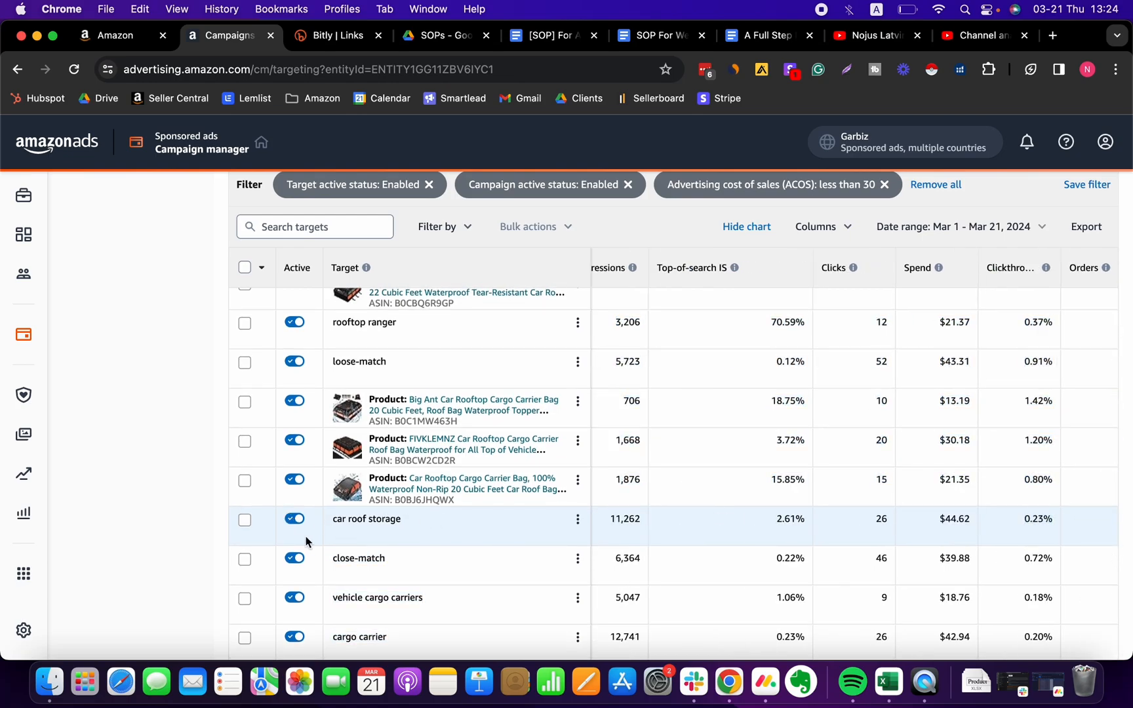
pyautogui.click(245, 521)
pyautogui.click(245, 442)
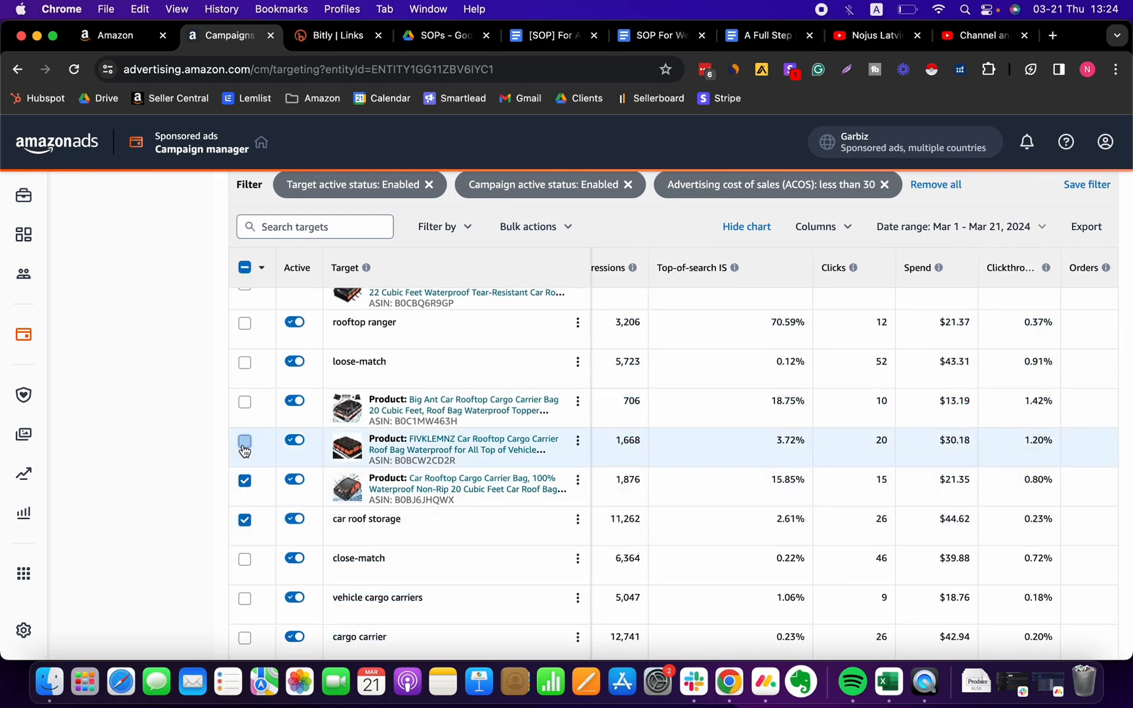
pyautogui.scroll(2, 246, 420)
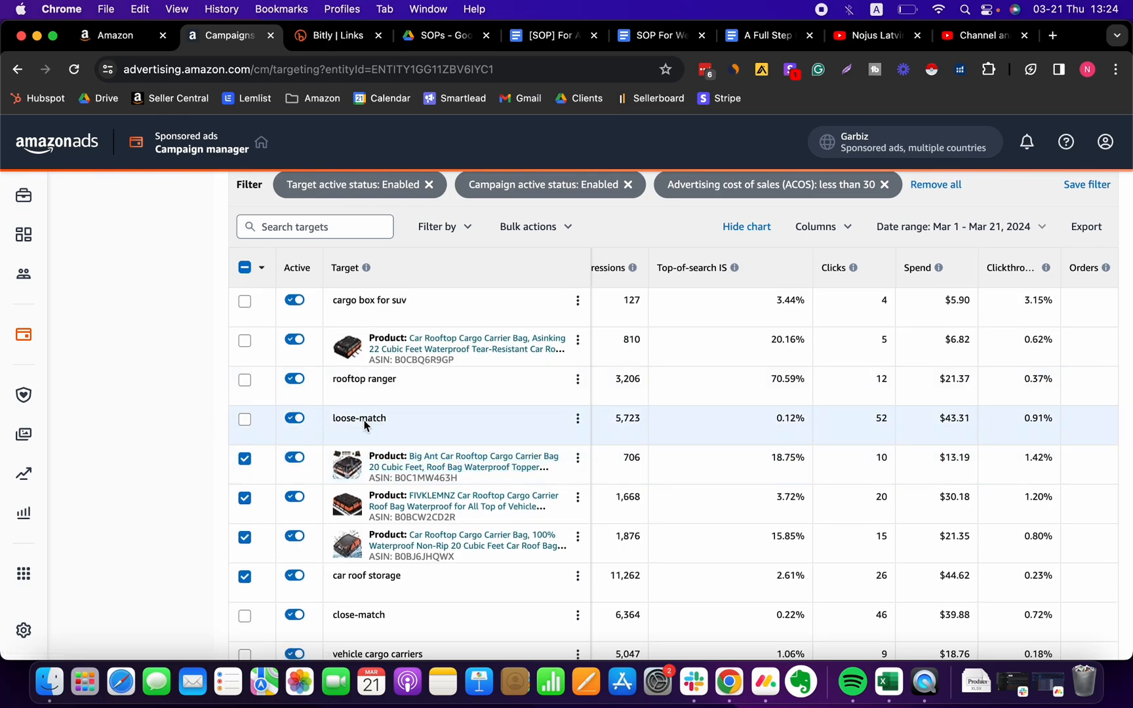
pyautogui.hscroll(-5, 367, 426)
pyautogui.hscroll(5, 374, 426)
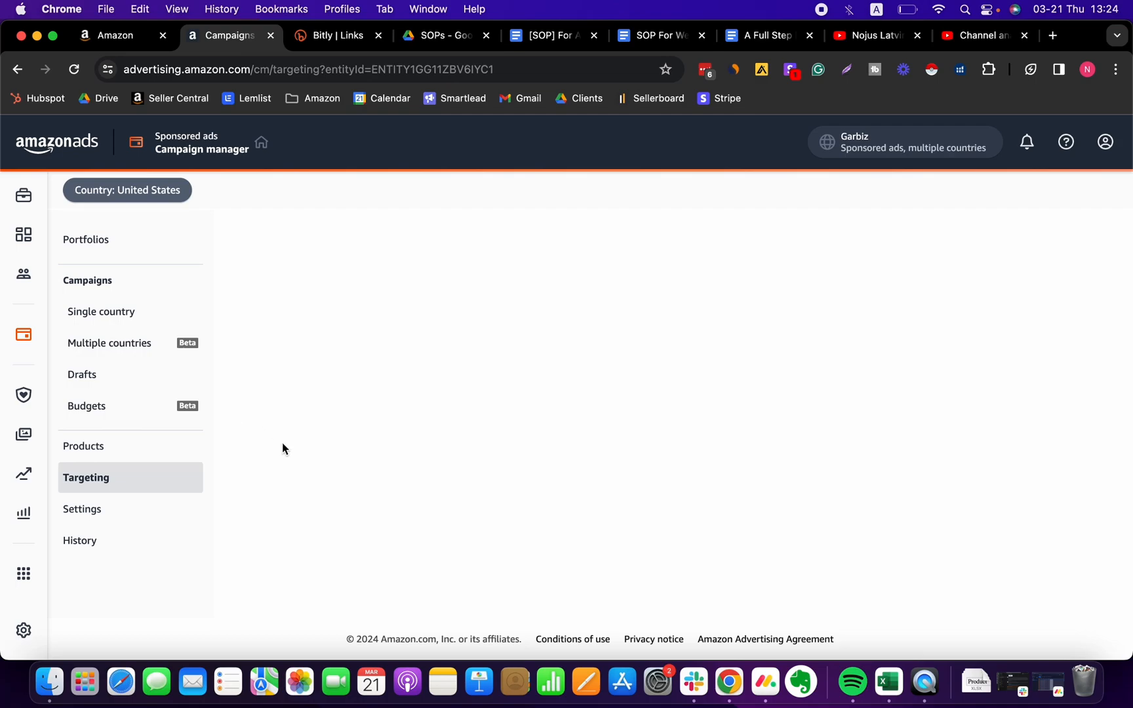
# - Reselect the product targets B0C1MW463H, B0BCW2CD2R and B0BJ6JHQWX together with the "car roof storage" keyword
pyautogui.scroll(-10, 395, 473)
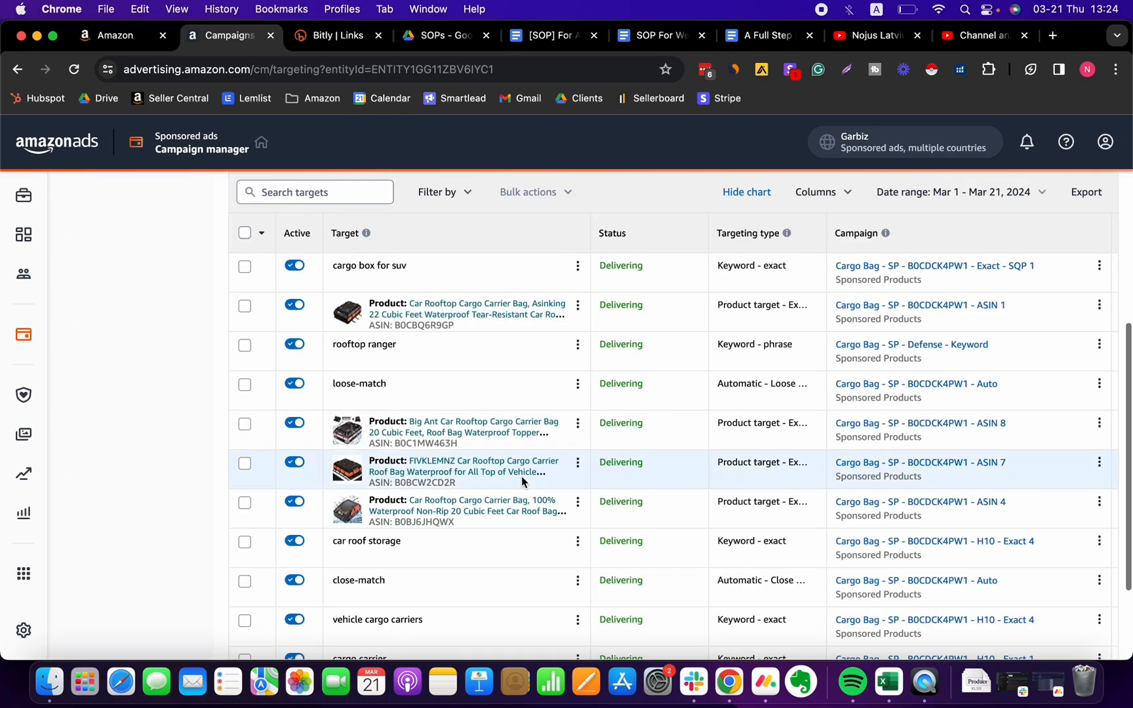
pyautogui.scroll(-1, 522, 476)
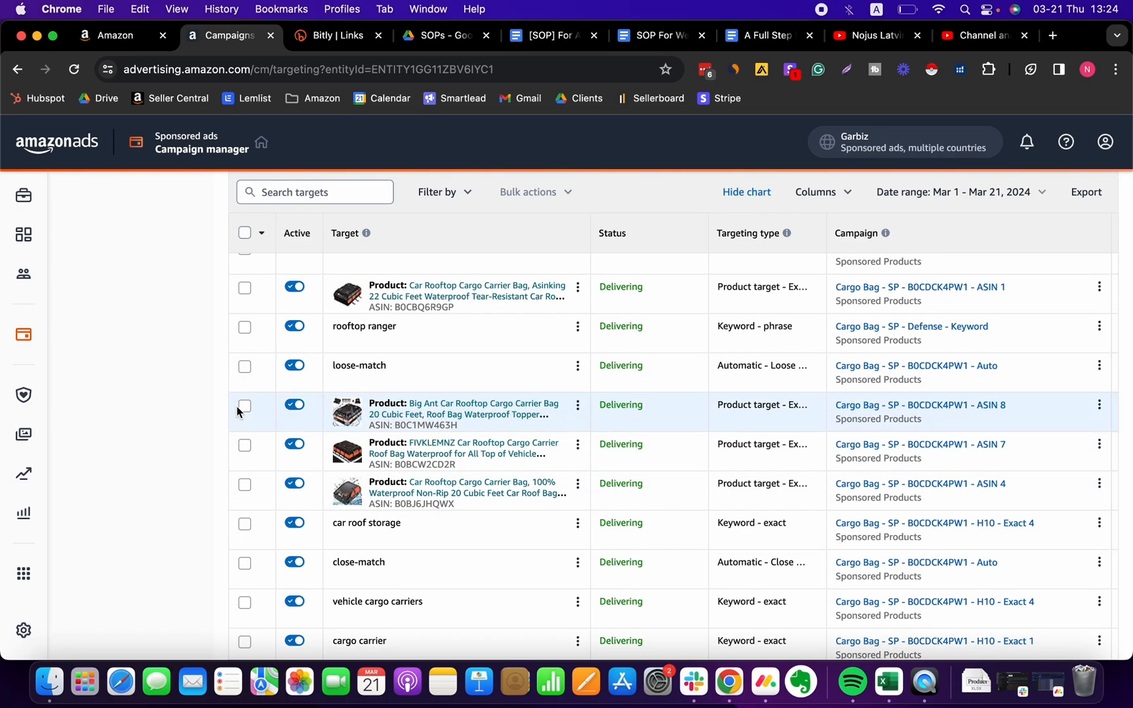
pyautogui.click(245, 446)
pyautogui.click(244, 485)
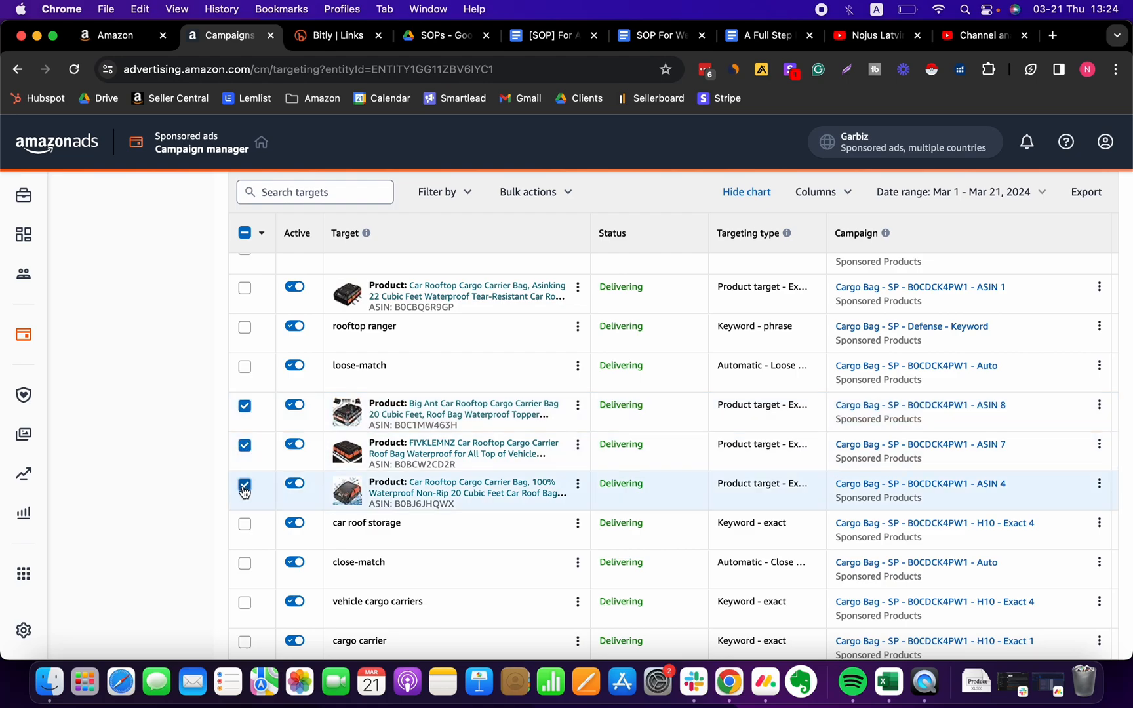
pyautogui.click(245, 528)
# - Check the ACOS of the selected targets against the rest of the filtered list
pyautogui.hscroll(15, 711, 534)
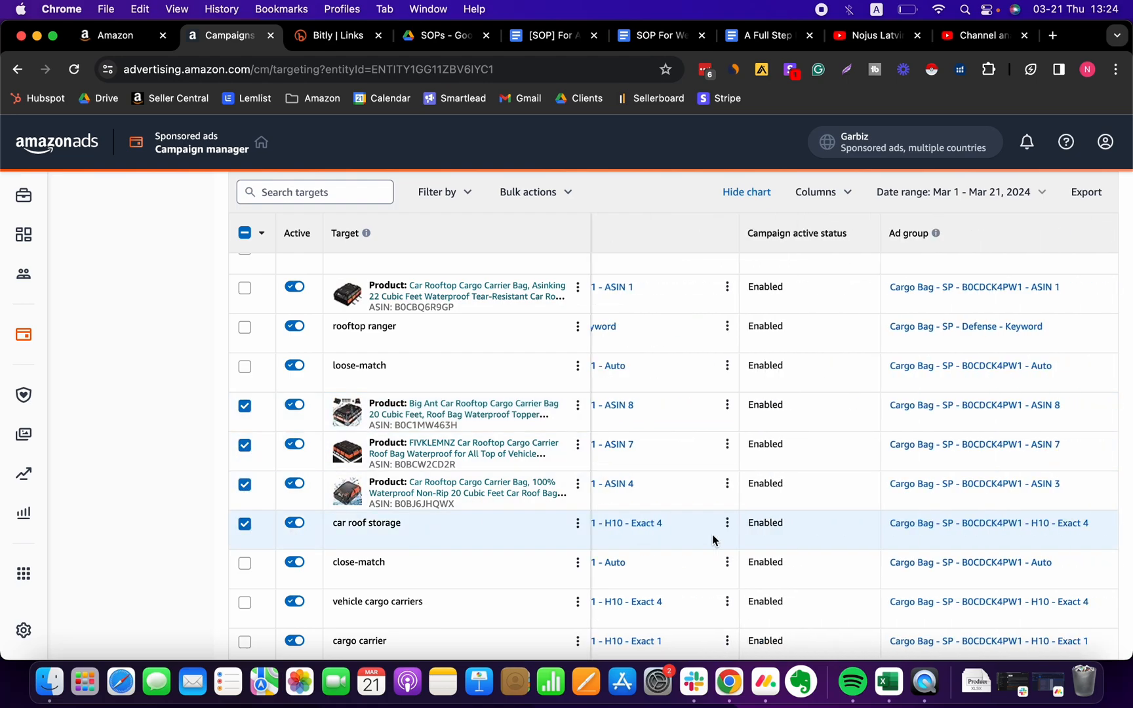
pyautogui.hscroll(10, 969, 501)
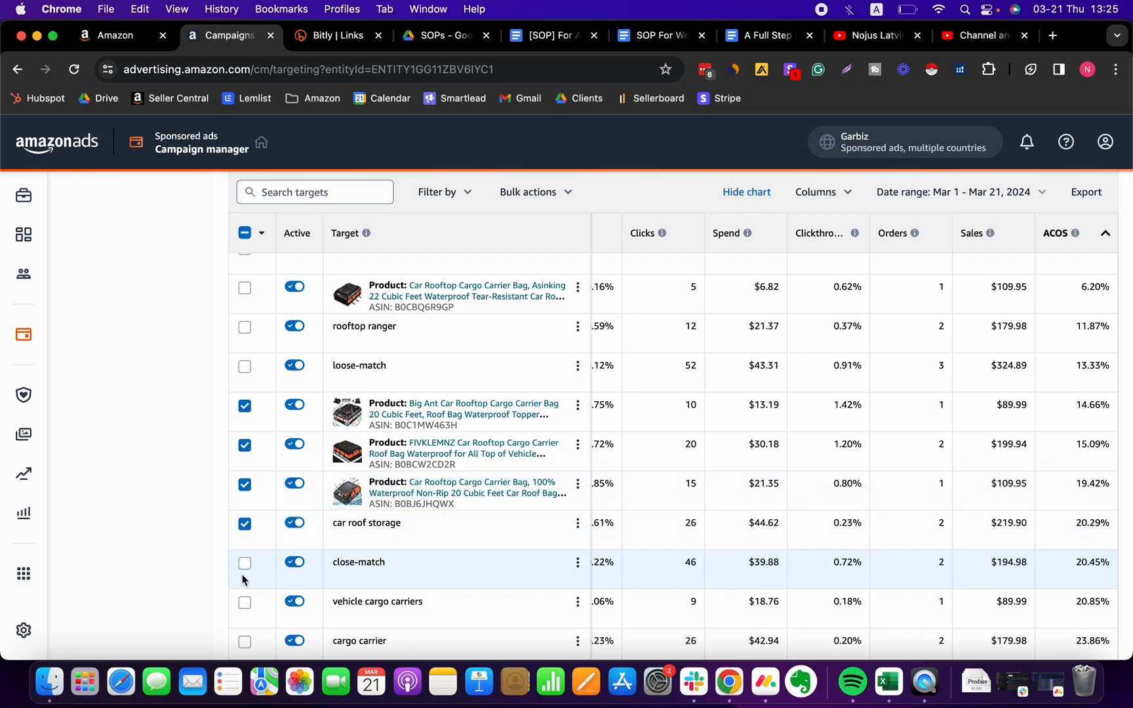
pyautogui.scroll(1, 1084, 469)
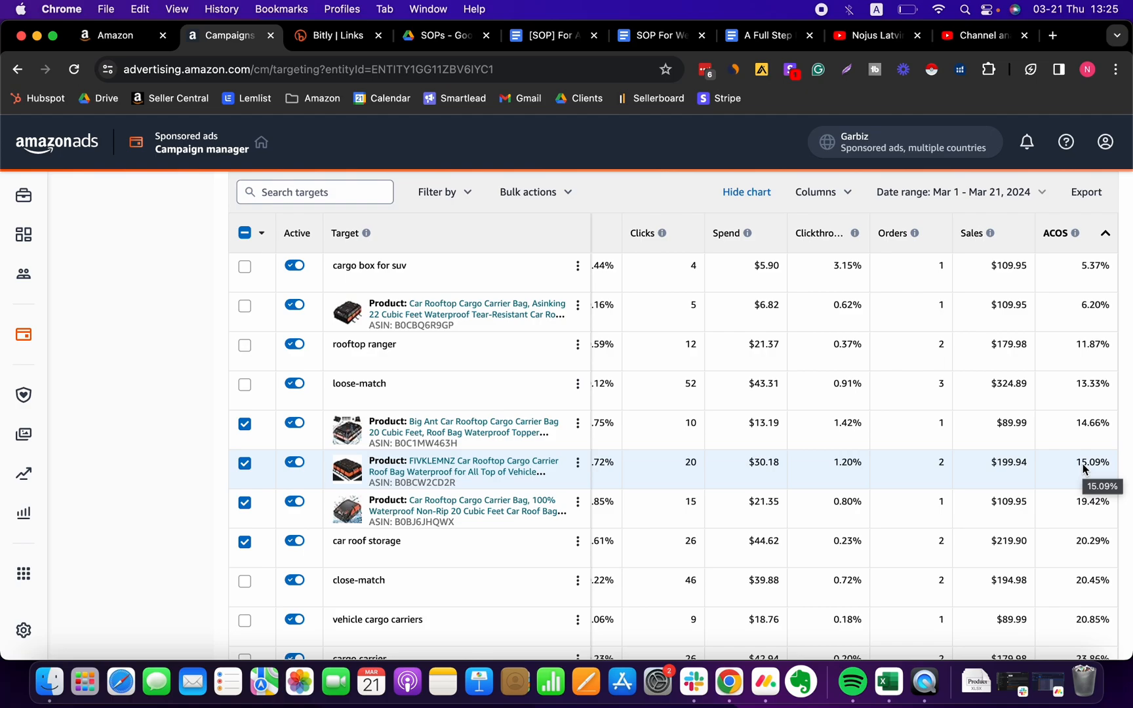
pyautogui.scroll(1, 479, 433)
pyautogui.hscroll(-10, 448, 420)
pyautogui.hscroll(10, 447, 420)
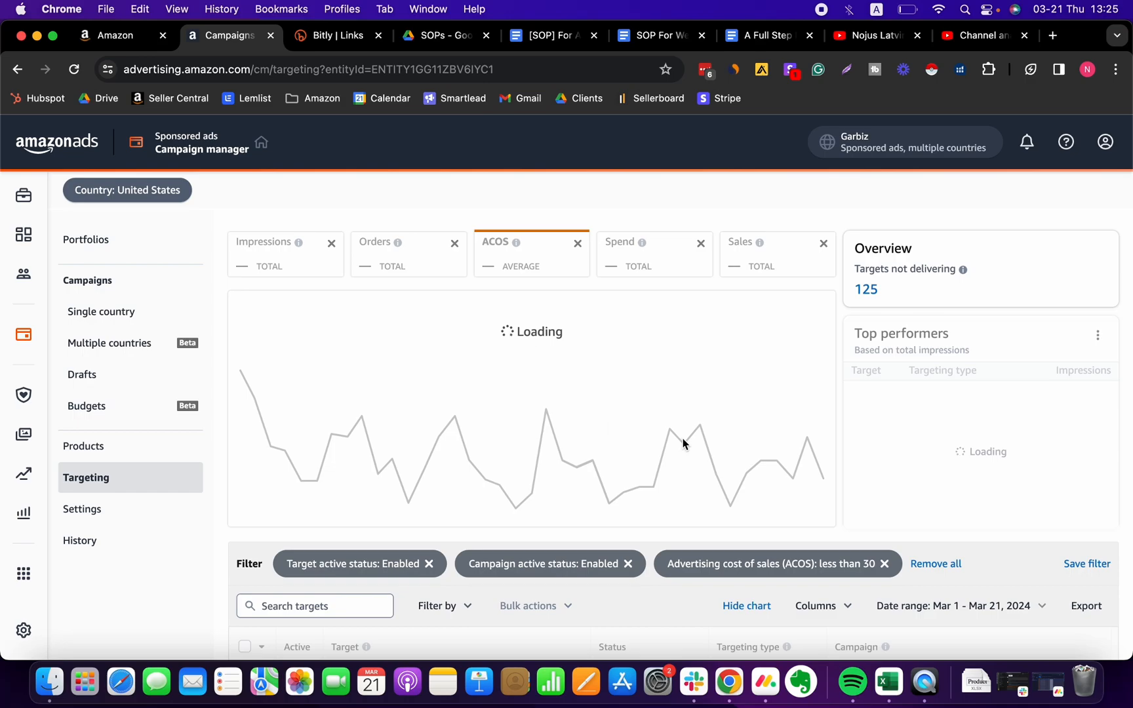
# - Select the product targets B0C1MW463H, B0BCW2CD2R and B0BJ6JHQWX plus the "car roof storage" and "rooftop ranger" keywords
pyautogui.scroll(-10, 683, 444)
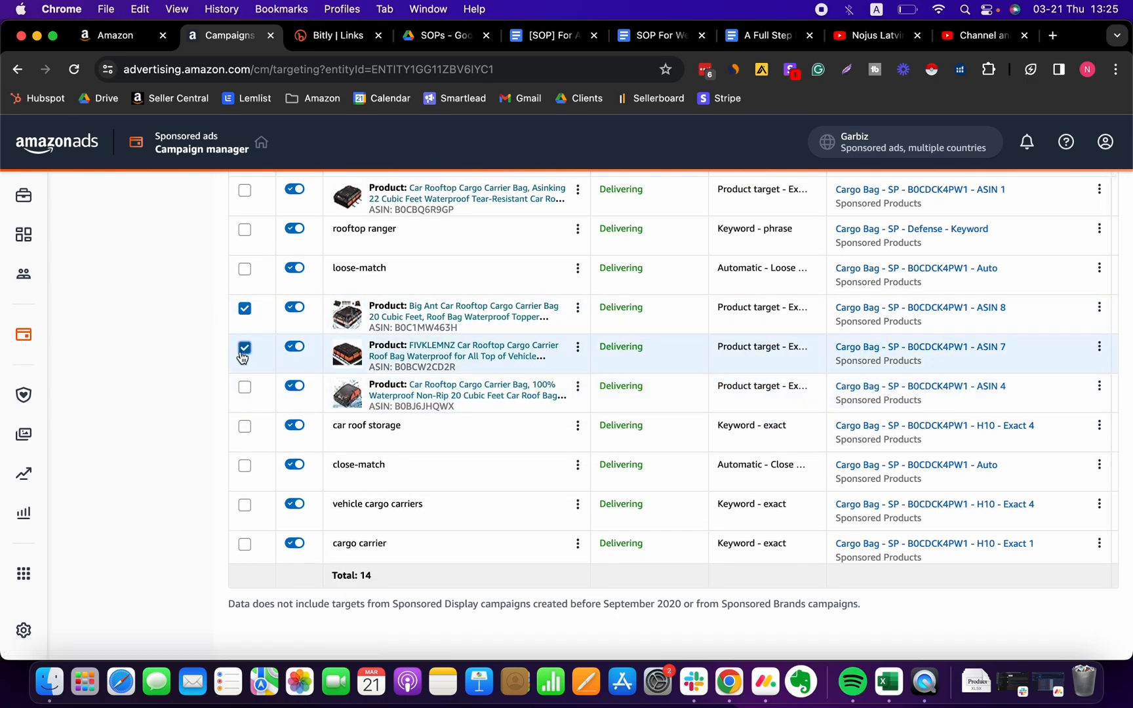
pyautogui.click(245, 387)
pyautogui.click(245, 426)
pyautogui.scroll(1, 498, 361)
pyautogui.scroll(3, 499, 361)
pyautogui.click(244, 338)
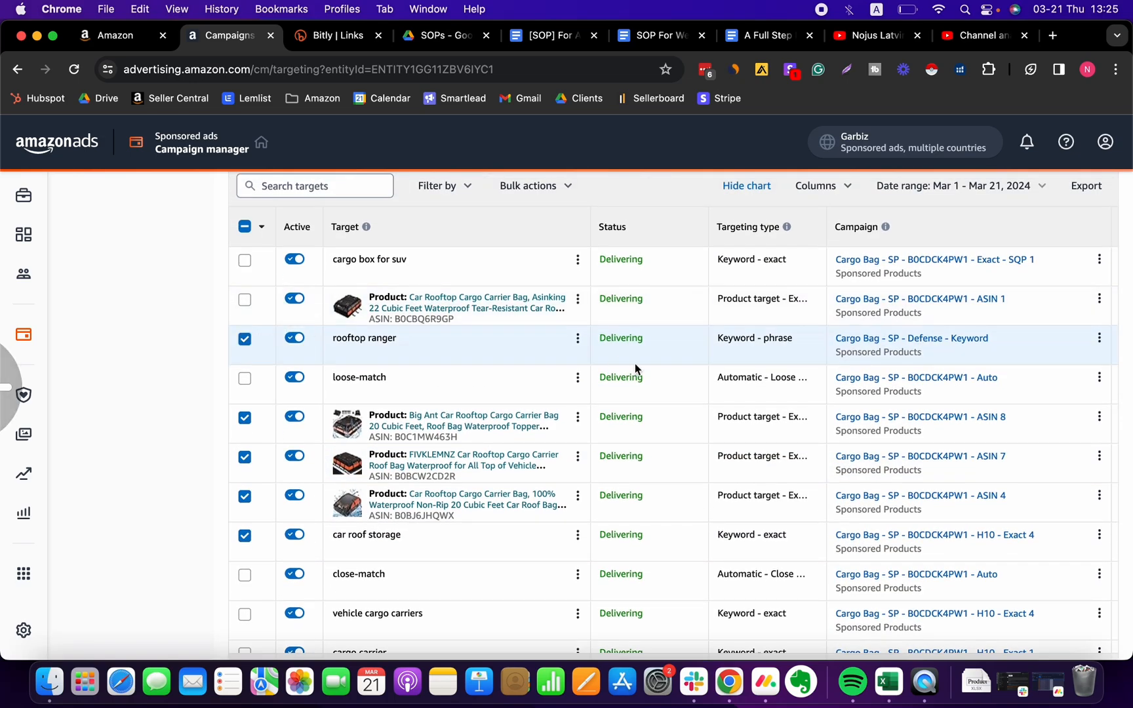
# - Increase the bids of the five selected targets in bulk by $0.1 and save the changes
pyautogui.hscroll(10, 704, 349)
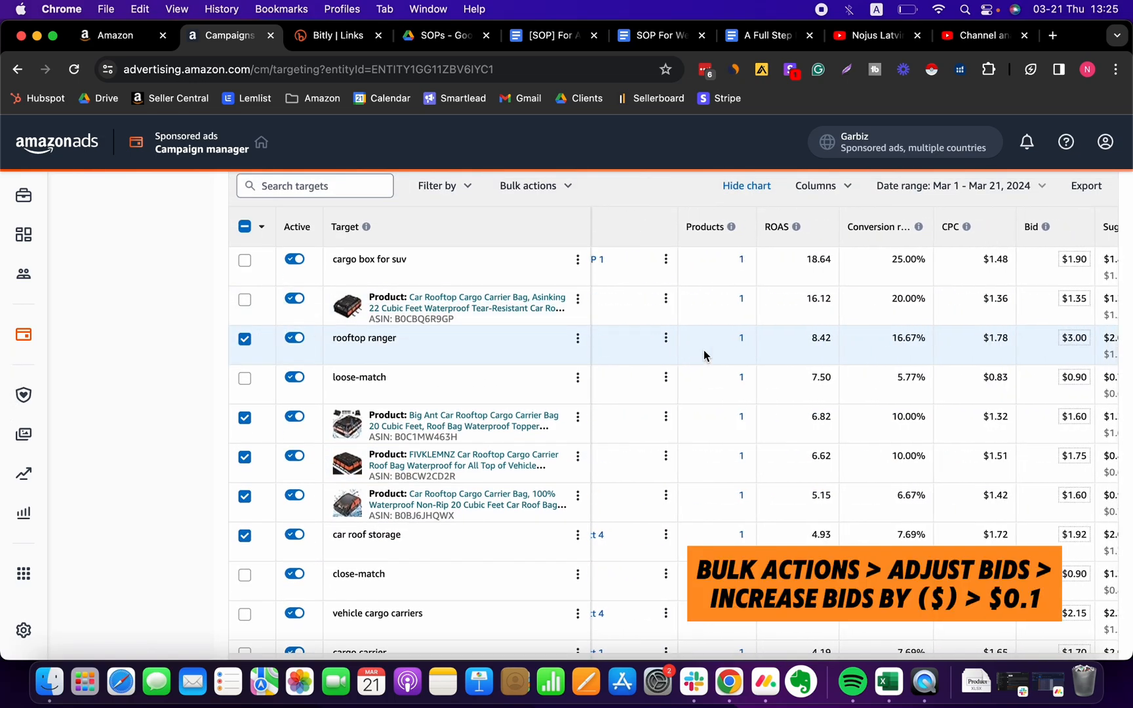
pyautogui.scroll(1, 590, 295)
pyautogui.click(532, 222)
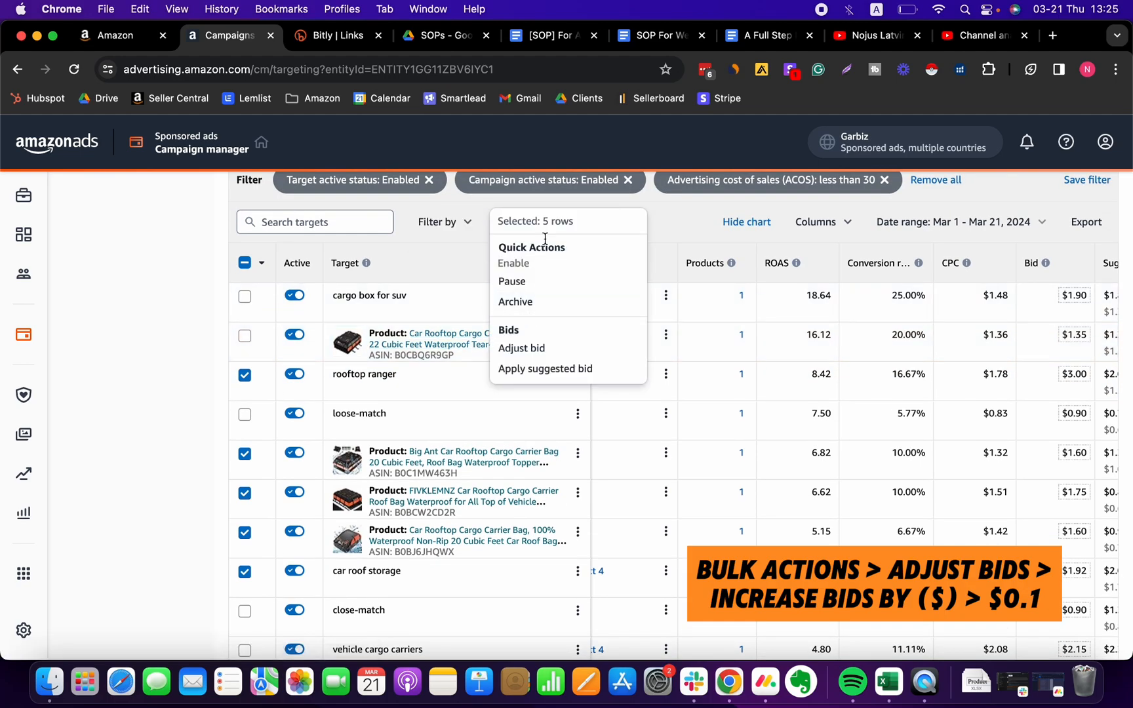
pyautogui.click(522, 347)
pyautogui.click(418, 380)
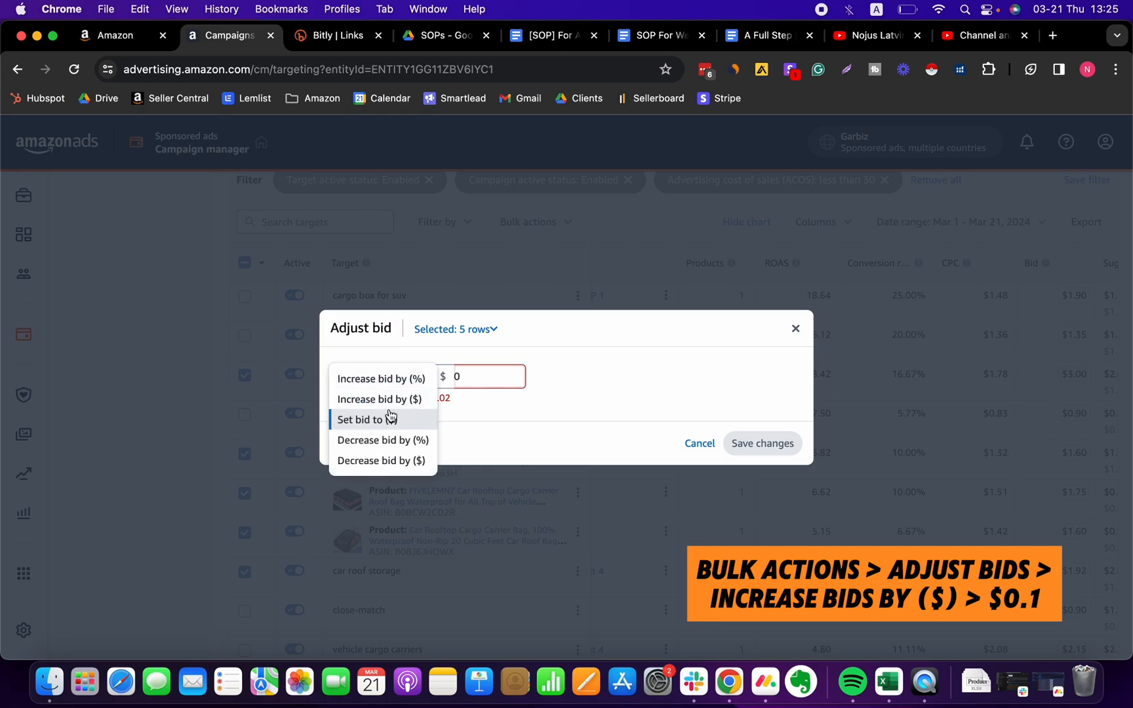
pyautogui.click(386, 399)
pyautogui.click(492, 379)
pyautogui.write('01')
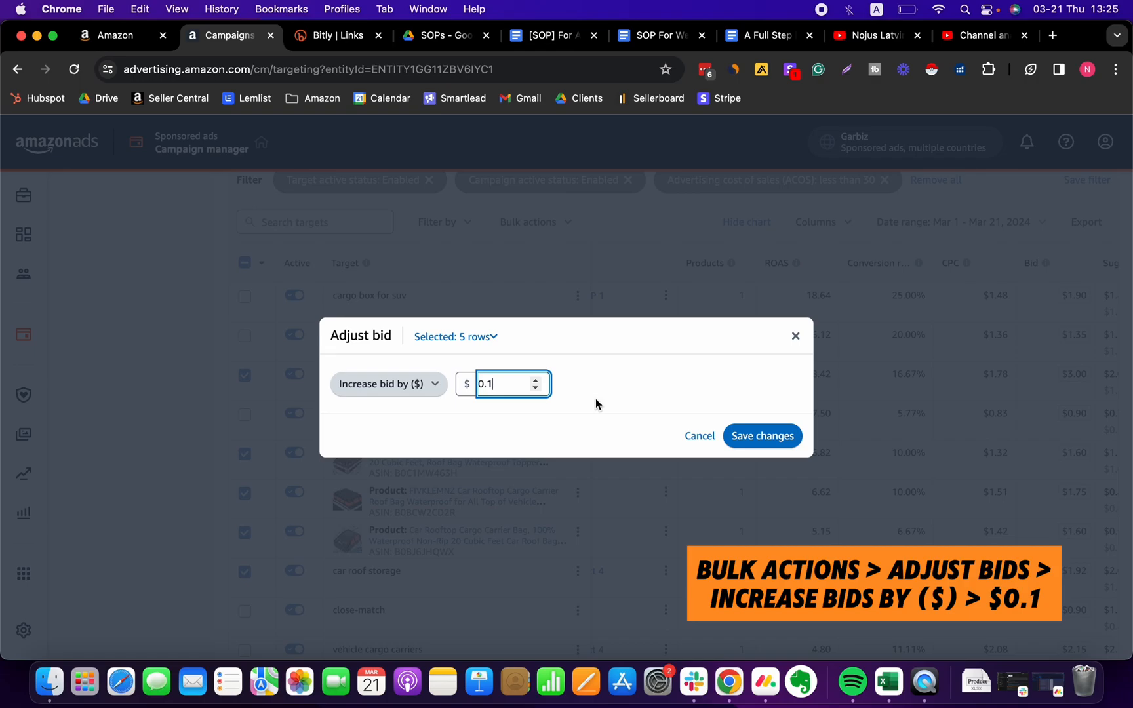
pyautogui.click(790, 445)
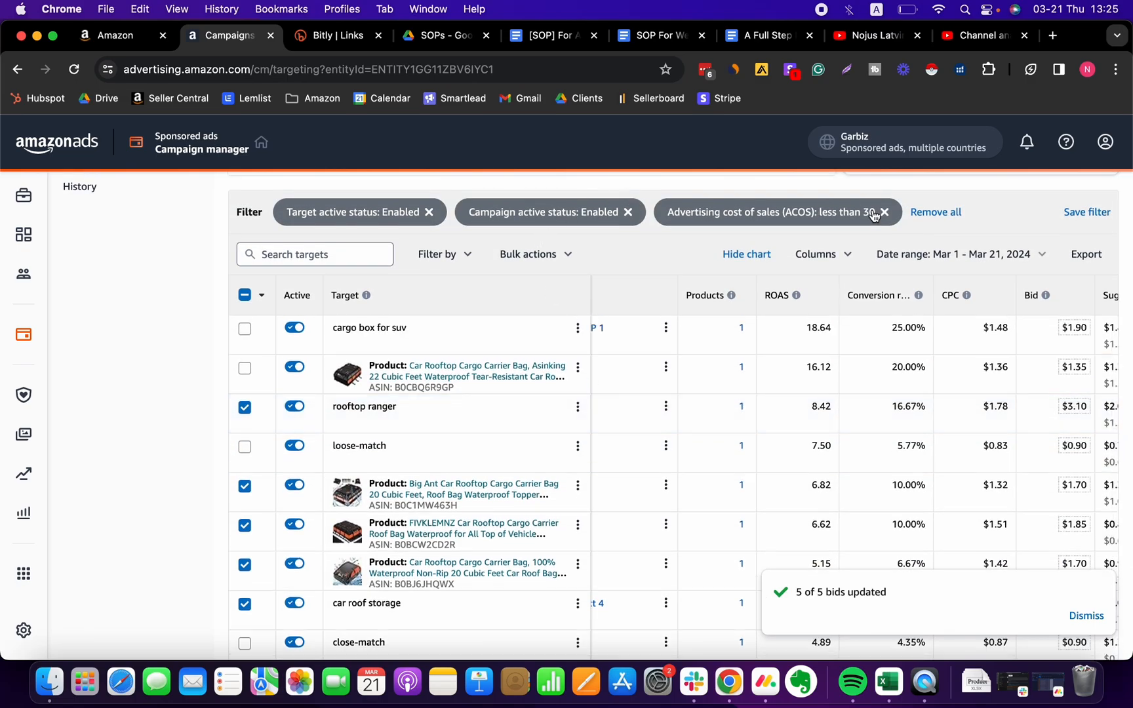
# - Replace the ACOS filter with one for advertising cost of sales greater than 70%
pyautogui.click(883, 213)
pyautogui.click(478, 262)
pyautogui.click(497, 455)
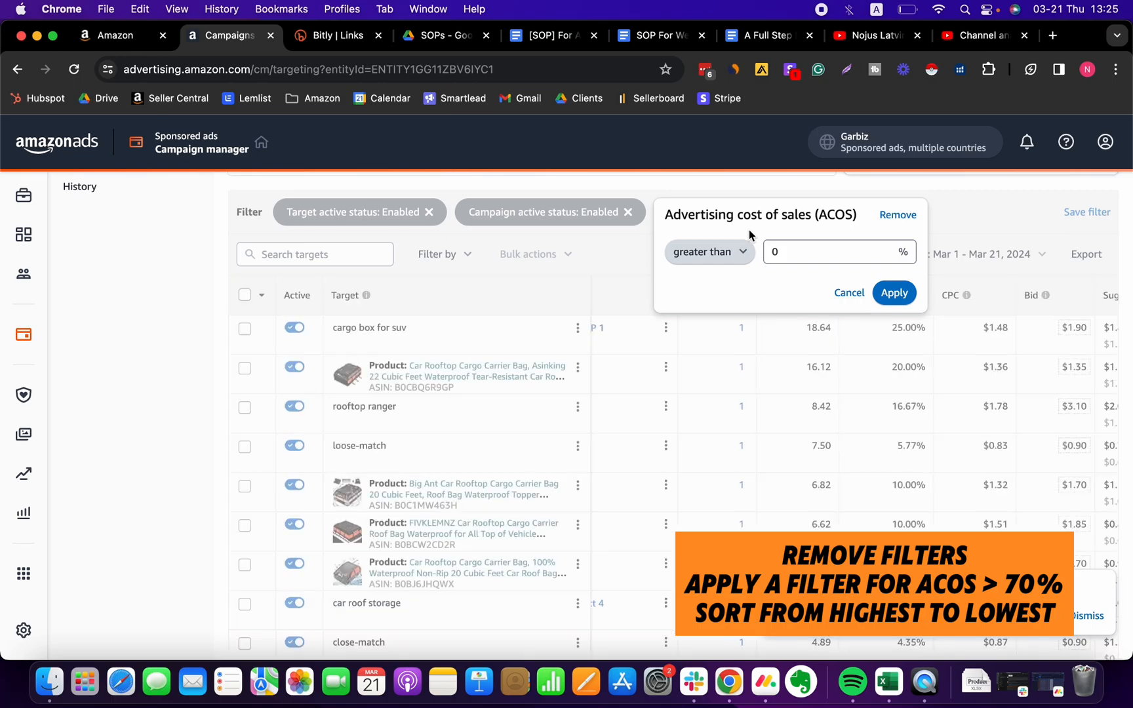
pyautogui.click(728, 253)
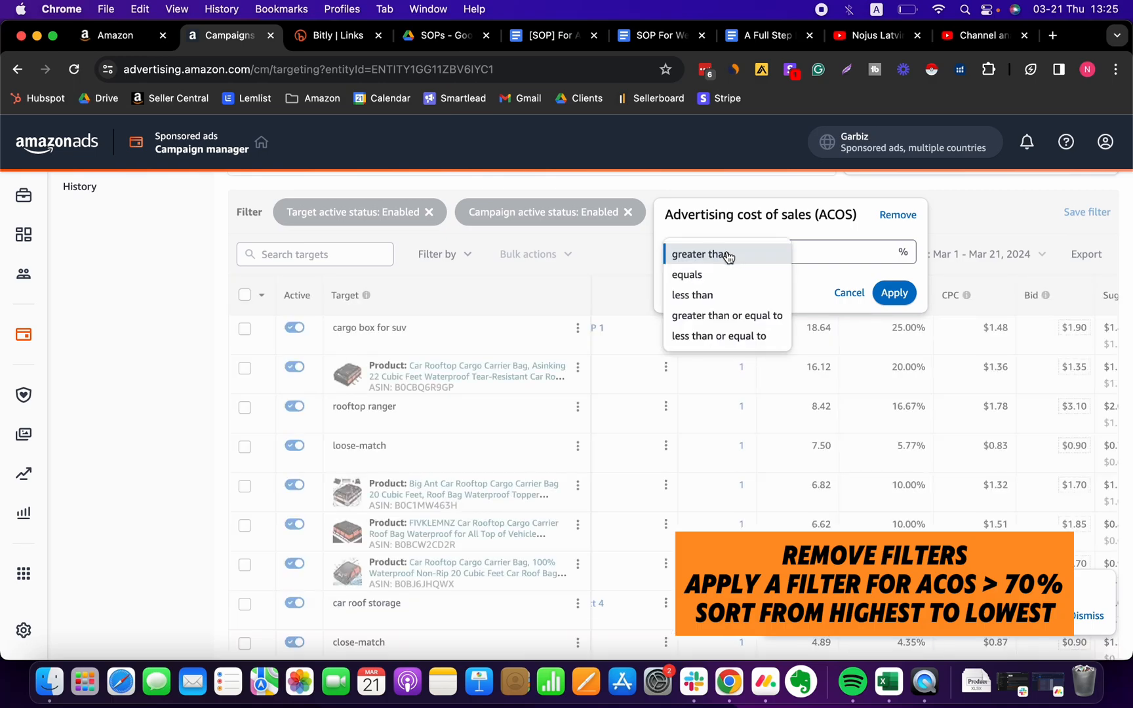
pyautogui.click(744, 236)
pyautogui.click(742, 252)
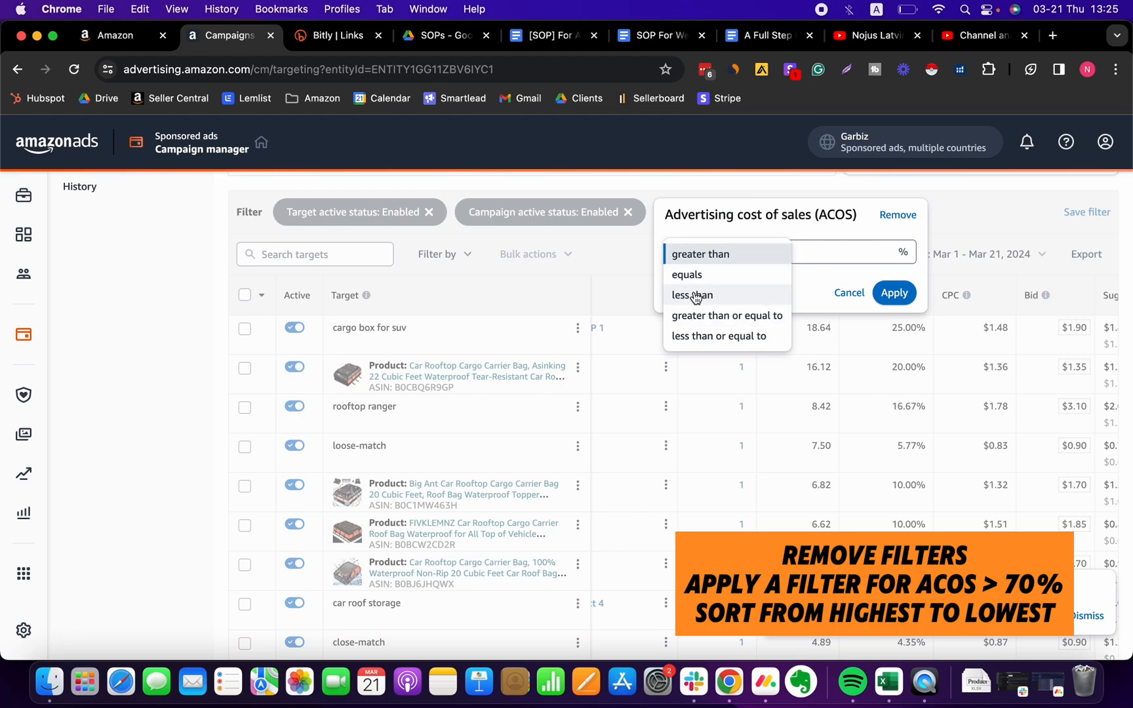
pyautogui.click(717, 255)
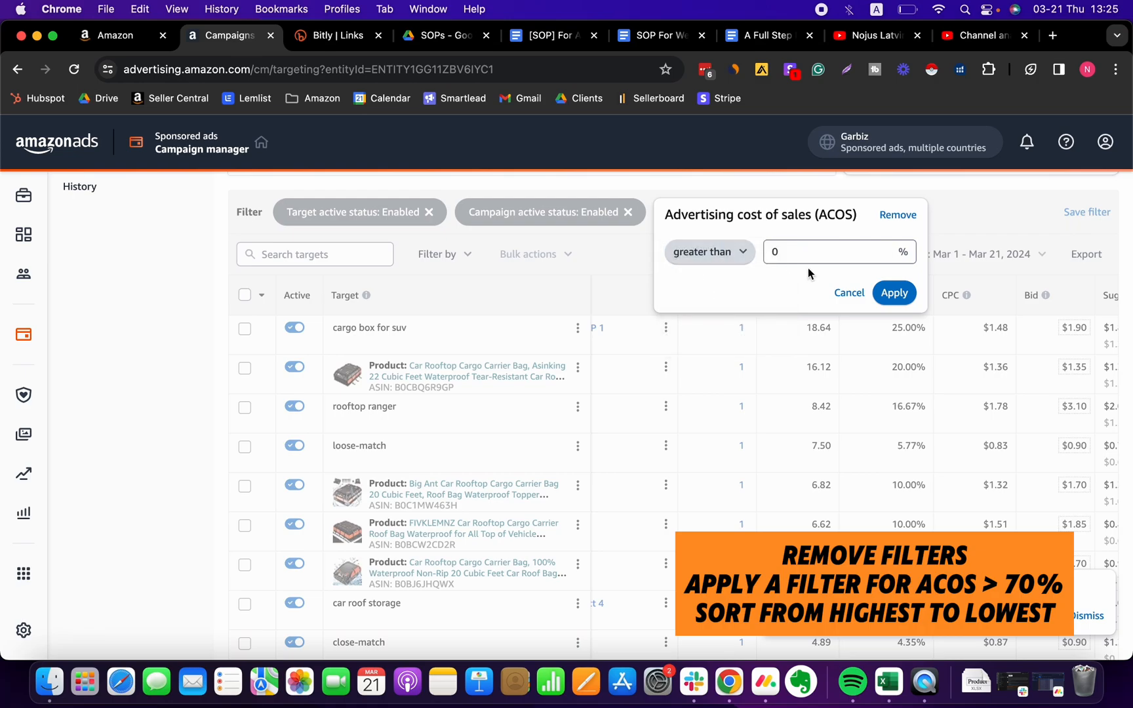
pyautogui.click(805, 255)
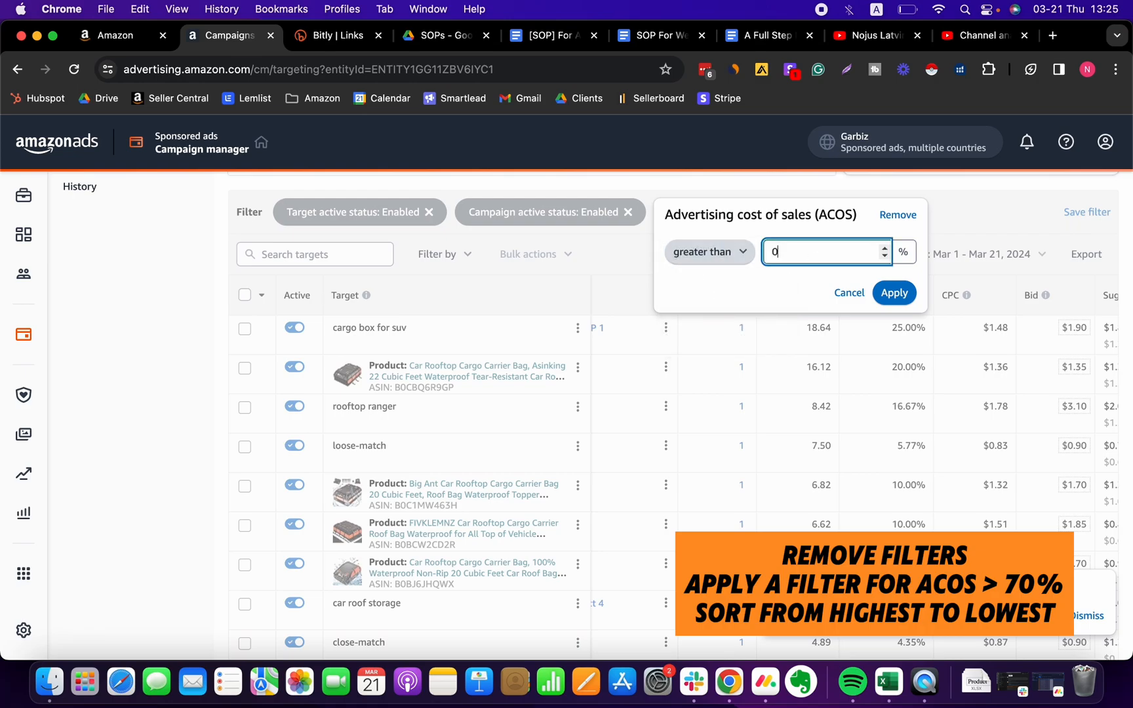
pyautogui.click(882, 293)
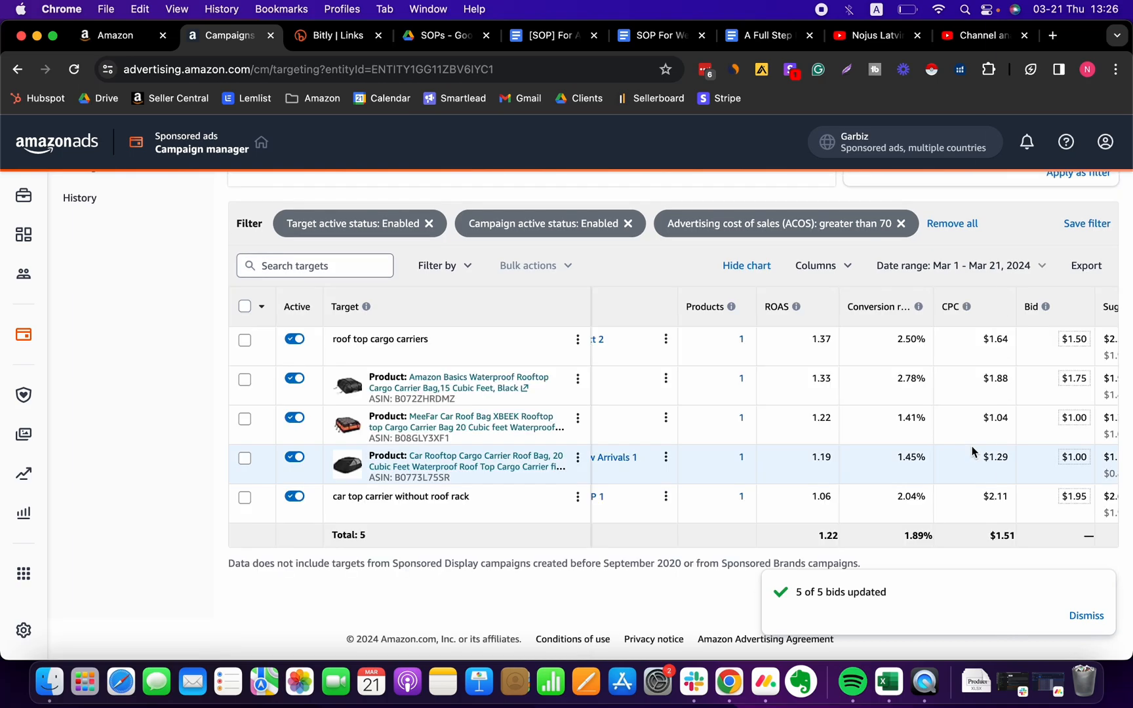
# - Examine the ACOS, spend, orders, CPC and current bids of the high-ACOS targets
pyautogui.hscroll(5, 812, 409)
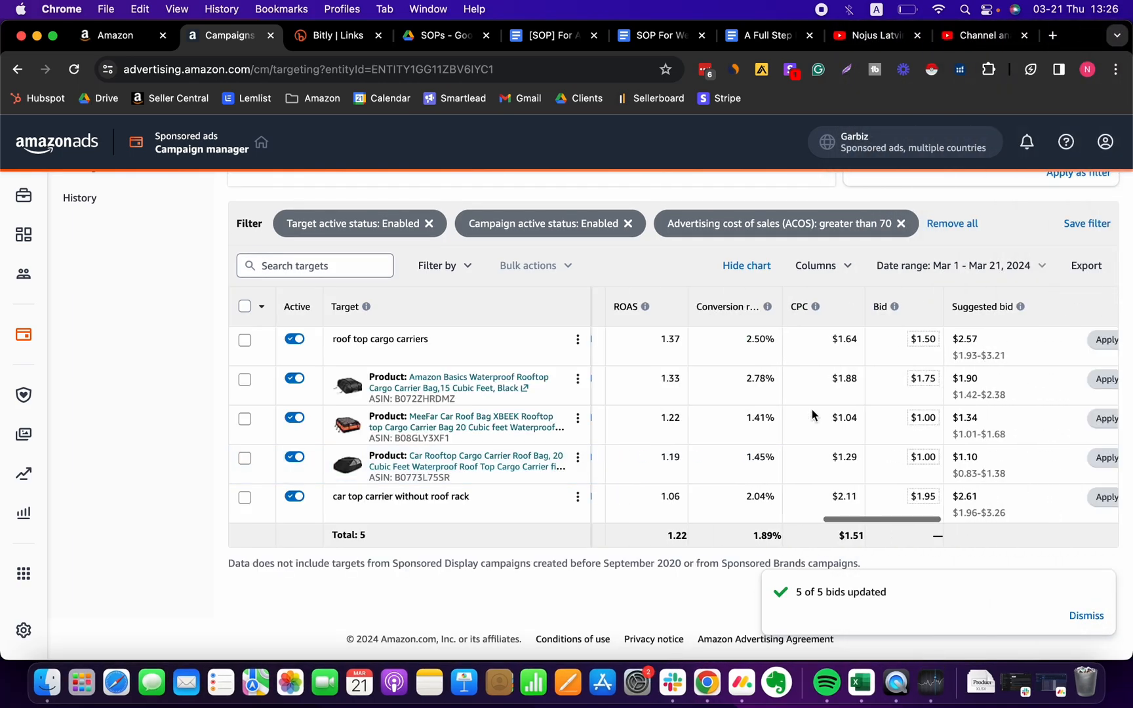
pyautogui.hscroll(-5, 812, 410)
pyautogui.hscroll(-1, 1033, 484)
pyautogui.hscroll(1, 1033, 485)
pyautogui.hscroll(-1, 1033, 484)
pyautogui.hscroll(1, 1033, 484)
pyautogui.hscroll(-3, 1033, 485)
pyautogui.hscroll(3, 1033, 485)
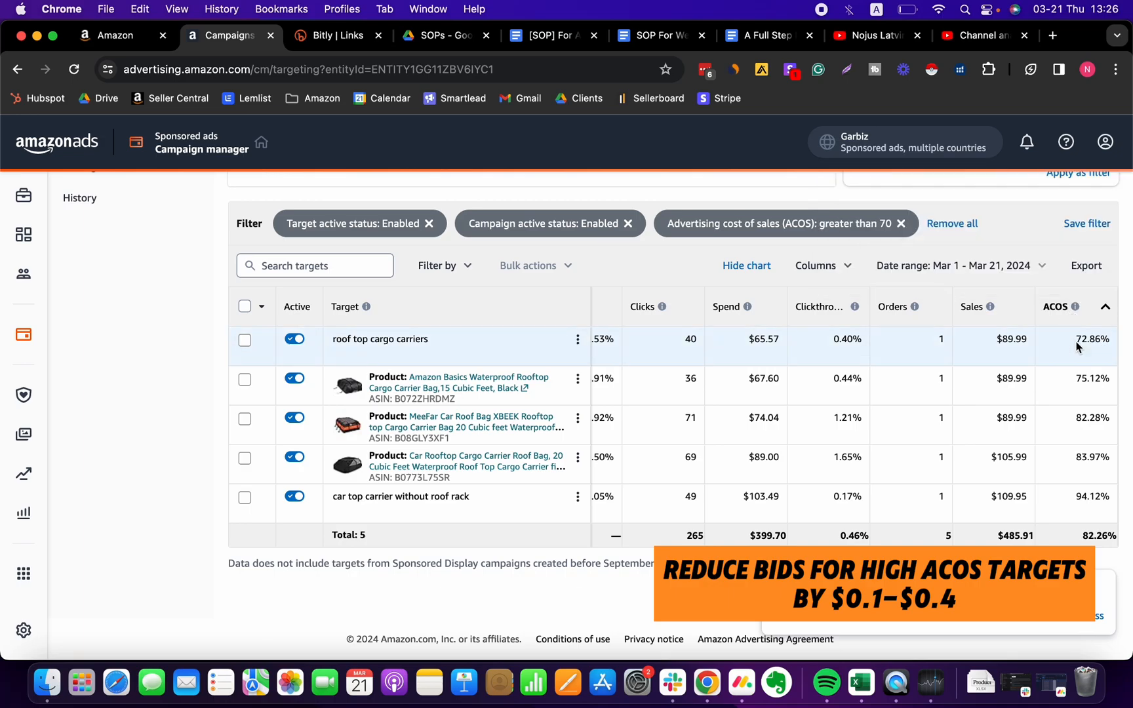
pyautogui.hscroll(-3, 844, 427)
pyautogui.hscroll(3, 844, 427)
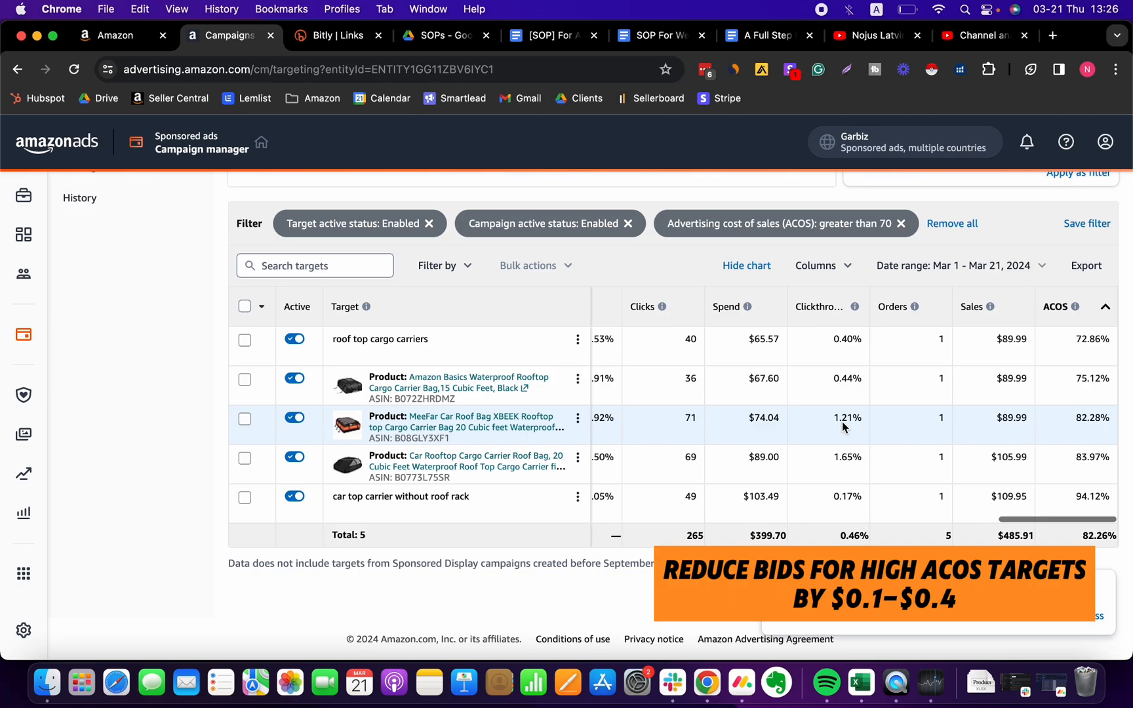
pyautogui.hscroll(5, 804, 418)
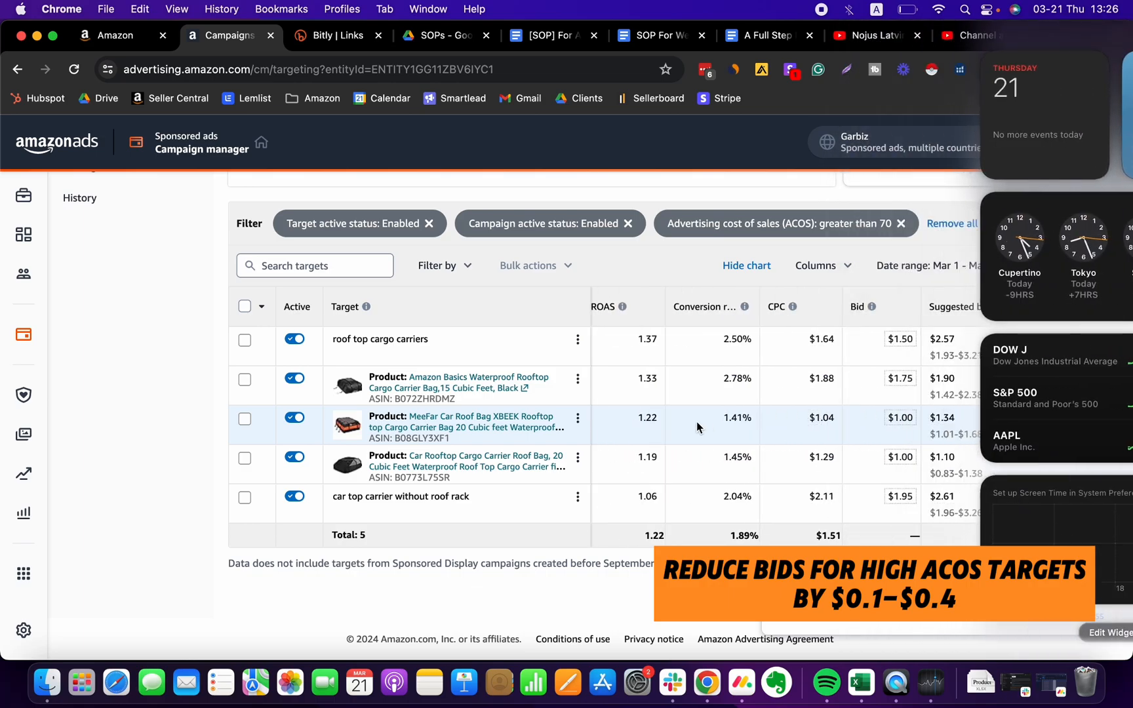
pyautogui.hscroll(3, 754, 423)
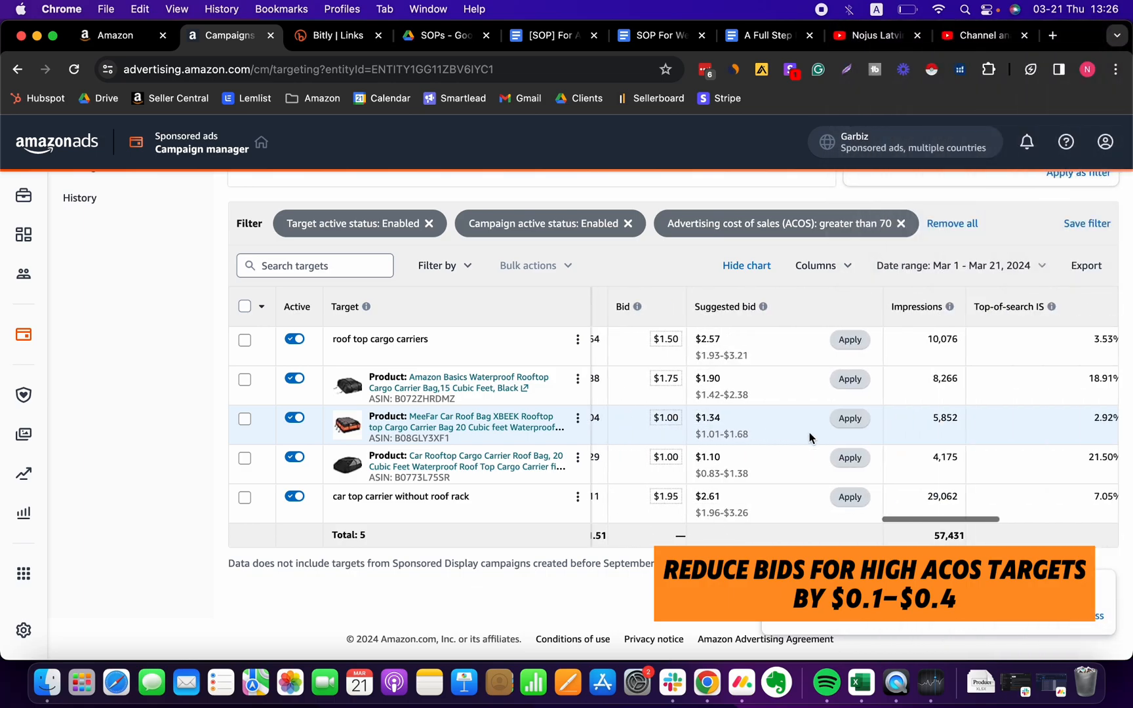
pyautogui.hscroll(-8, 810, 432)
pyautogui.hscroll(-1, 810, 432)
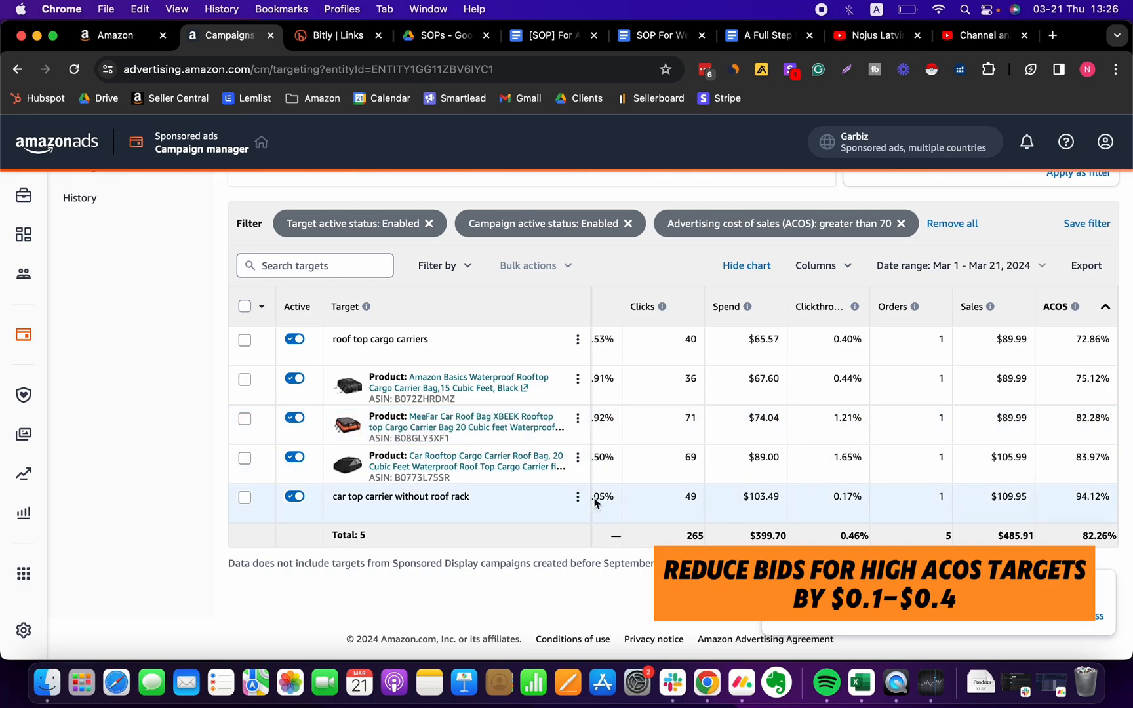
# - Decrease the bids of all listed high-ACOS targets in bulk by $0.2, save, and dismiss the update notification
pyautogui.click(244, 311)
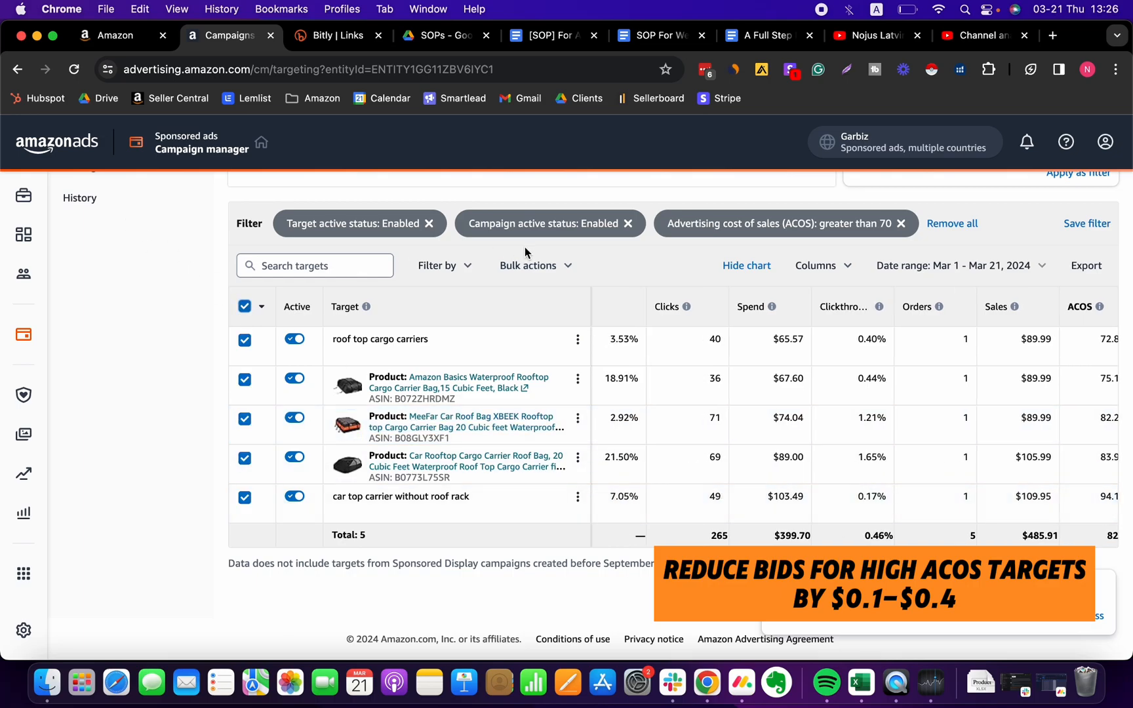
pyautogui.click(528, 266)
pyautogui.click(515, 392)
pyautogui.click(417, 385)
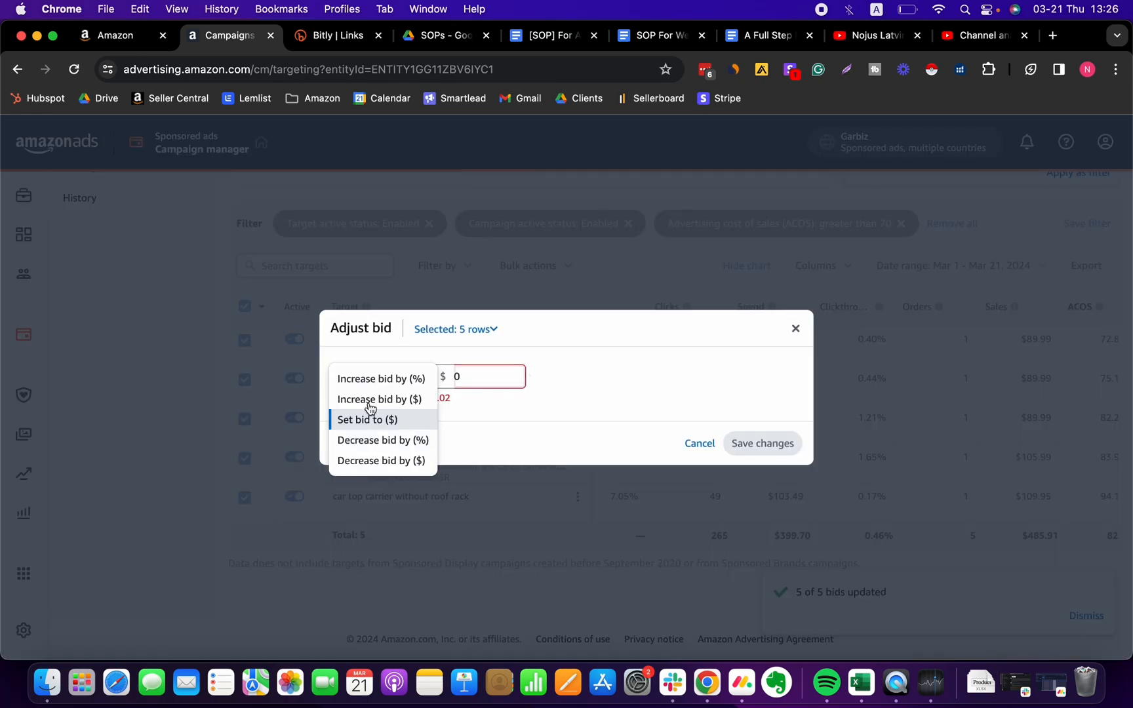
pyautogui.click(375, 440)
pyautogui.click(410, 386)
pyautogui.click(412, 468)
pyautogui.write('.2')
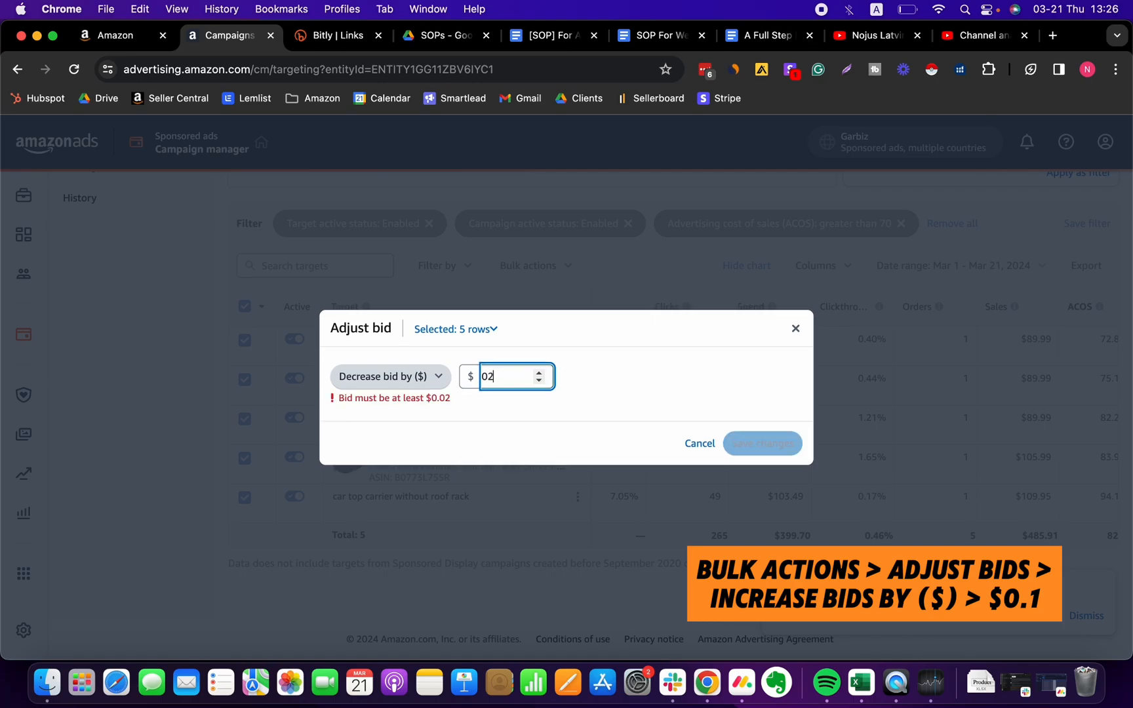
pyautogui.click(645, 406)
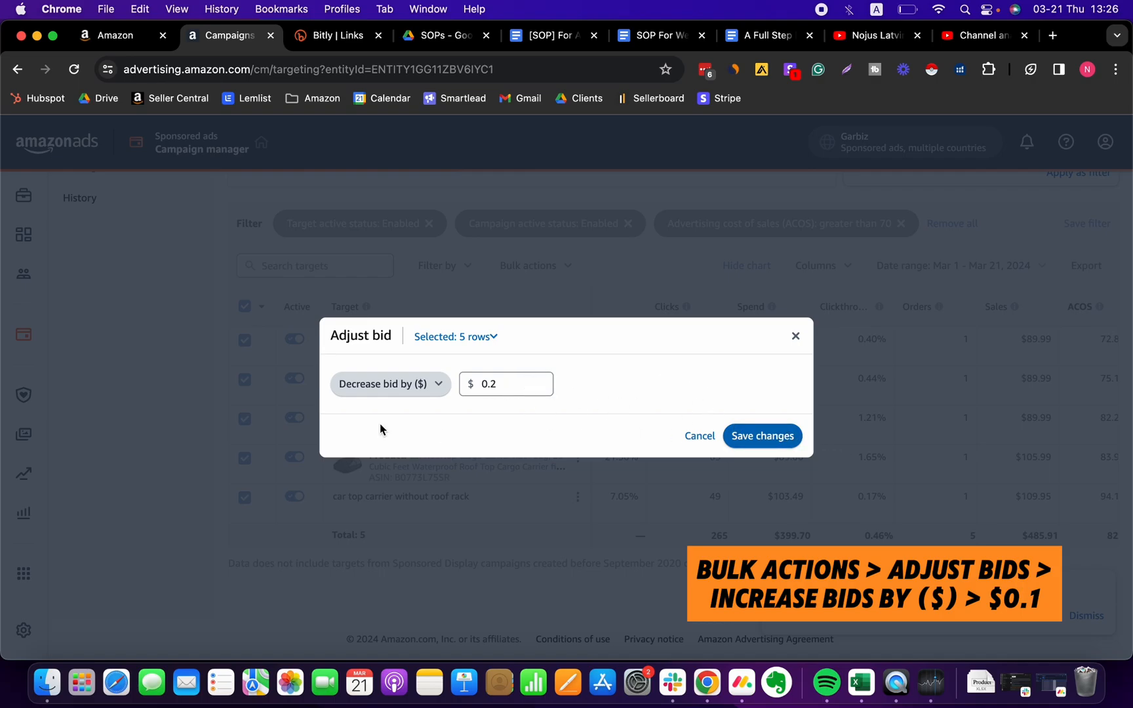
pyautogui.click(765, 437)
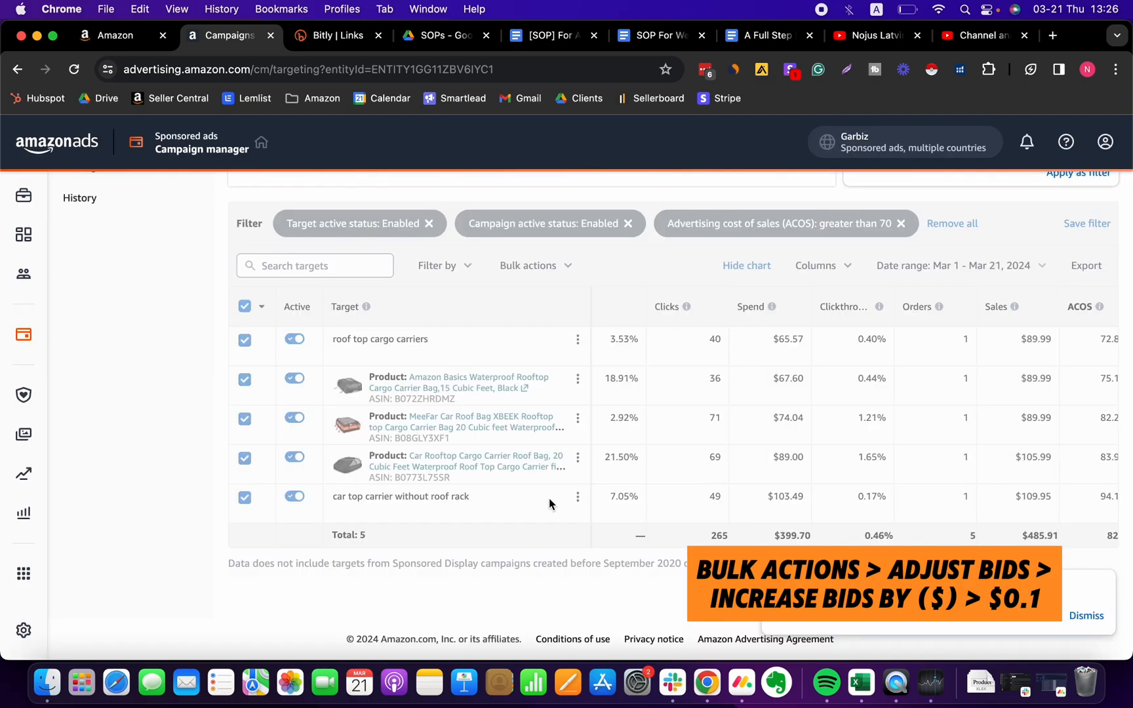
pyautogui.click(1099, 618)
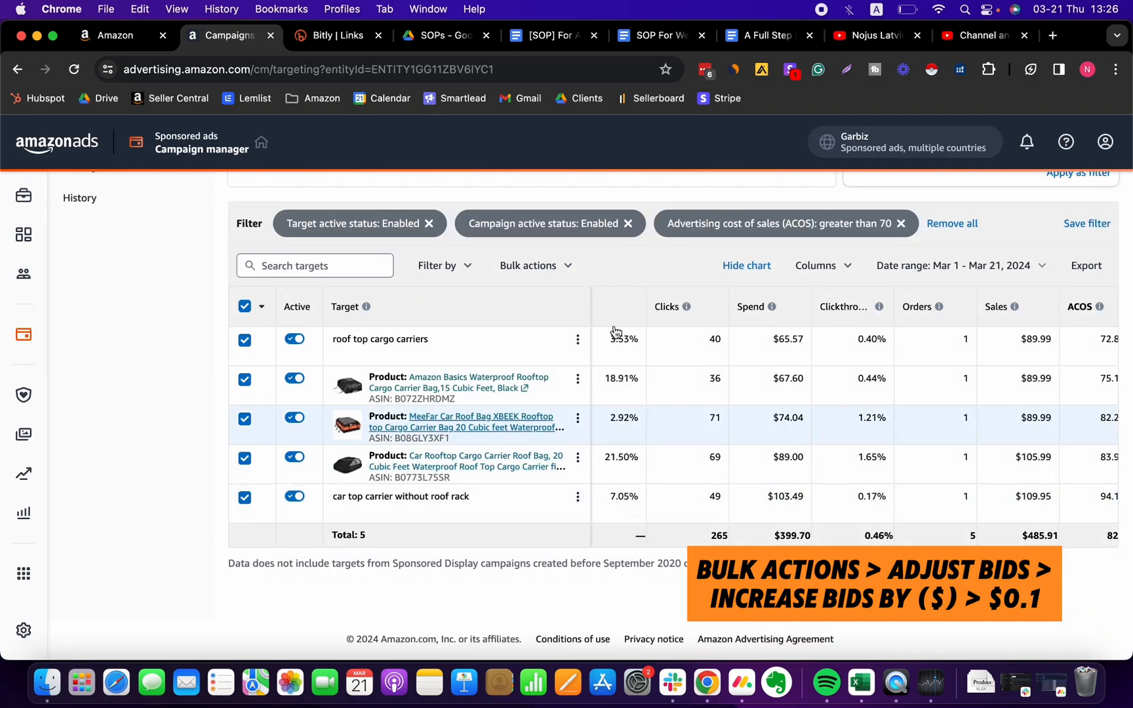
# - Remove the ACOS filter and sort the targets by clicks from highest to lowest
pyautogui.click(902, 224)
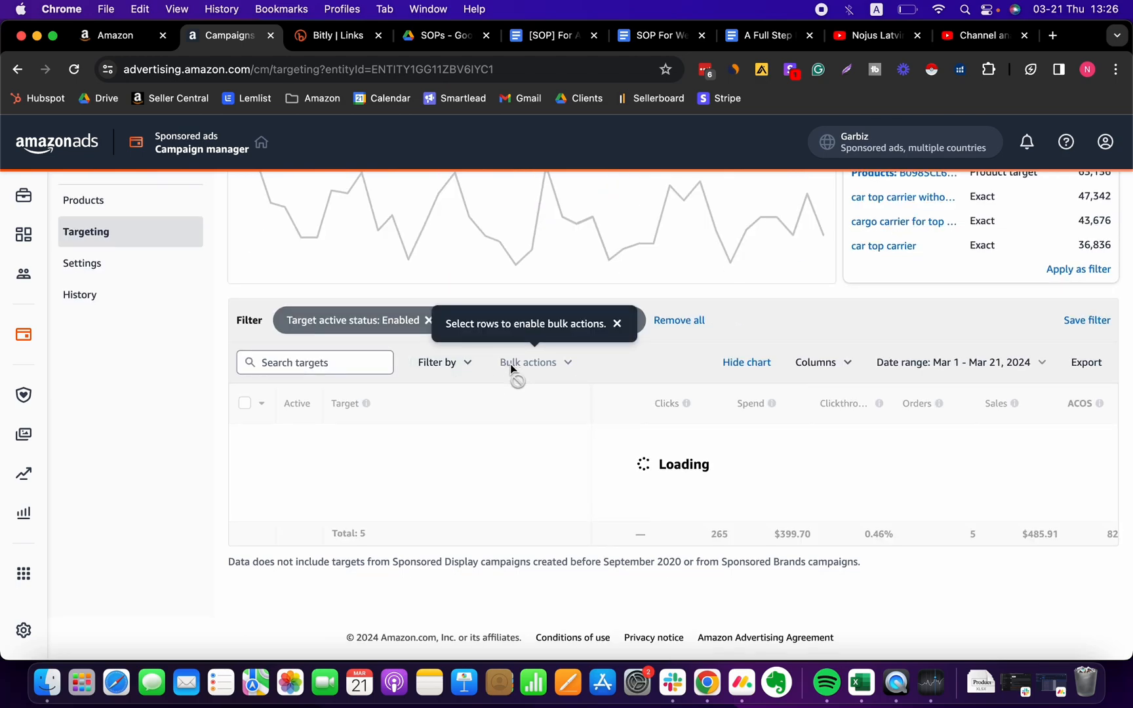
pyautogui.scroll(-3, 704, 442)
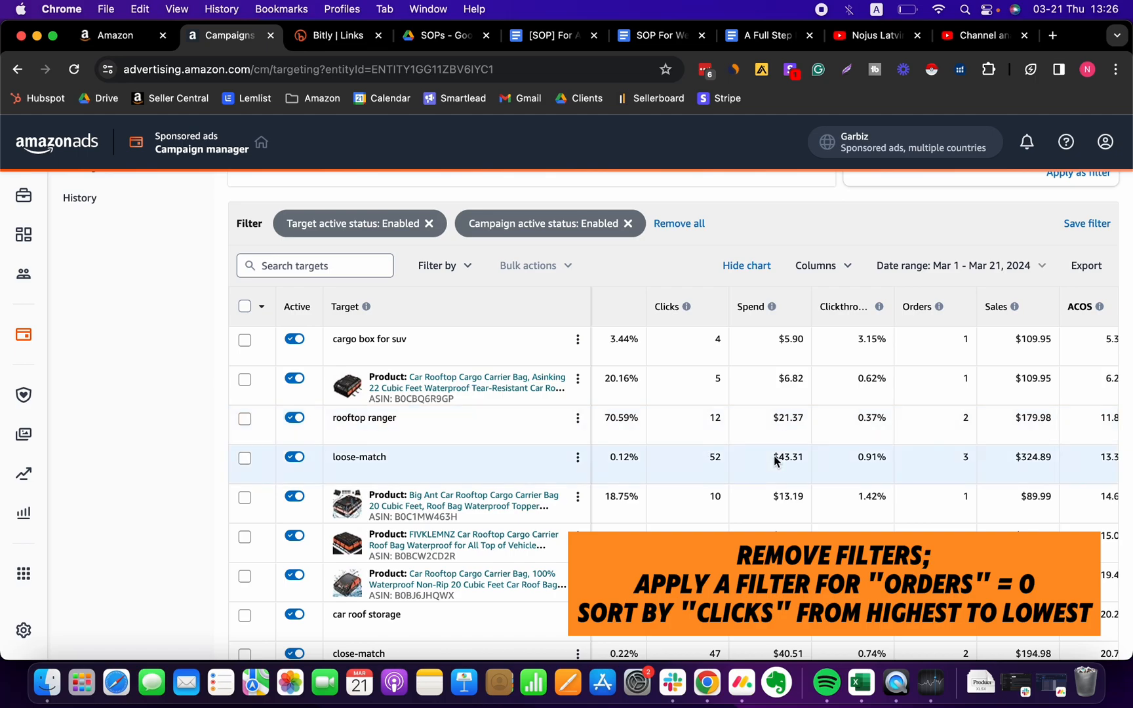
pyautogui.click(676, 318)
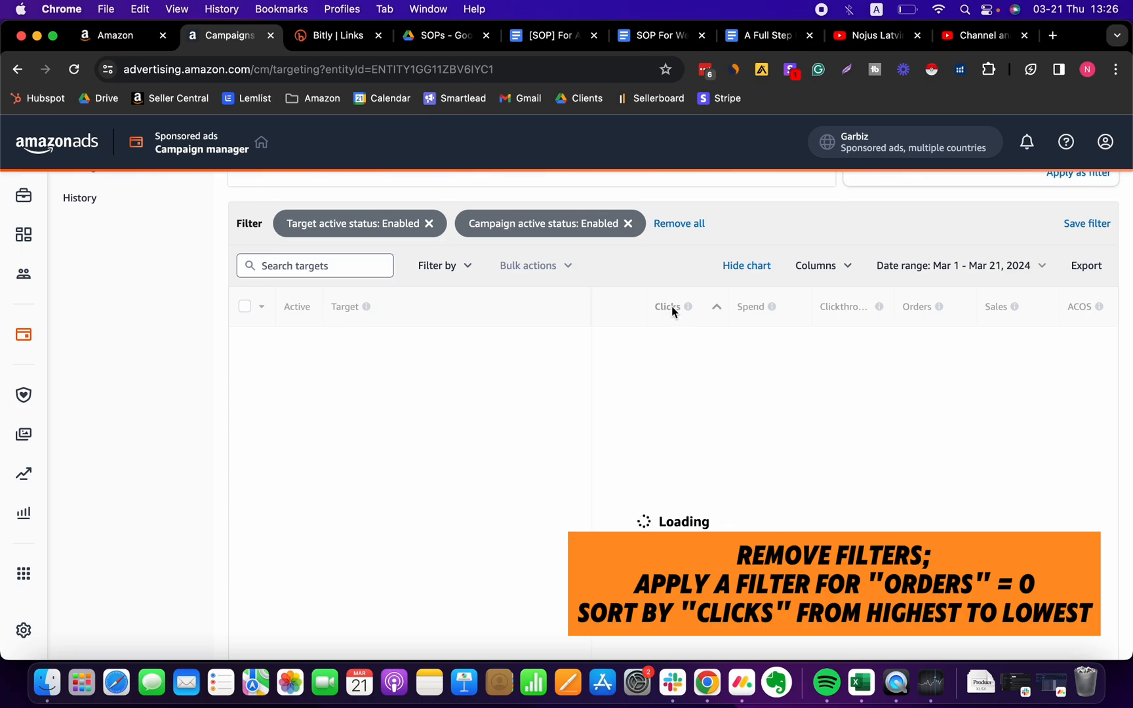
pyautogui.click(672, 306)
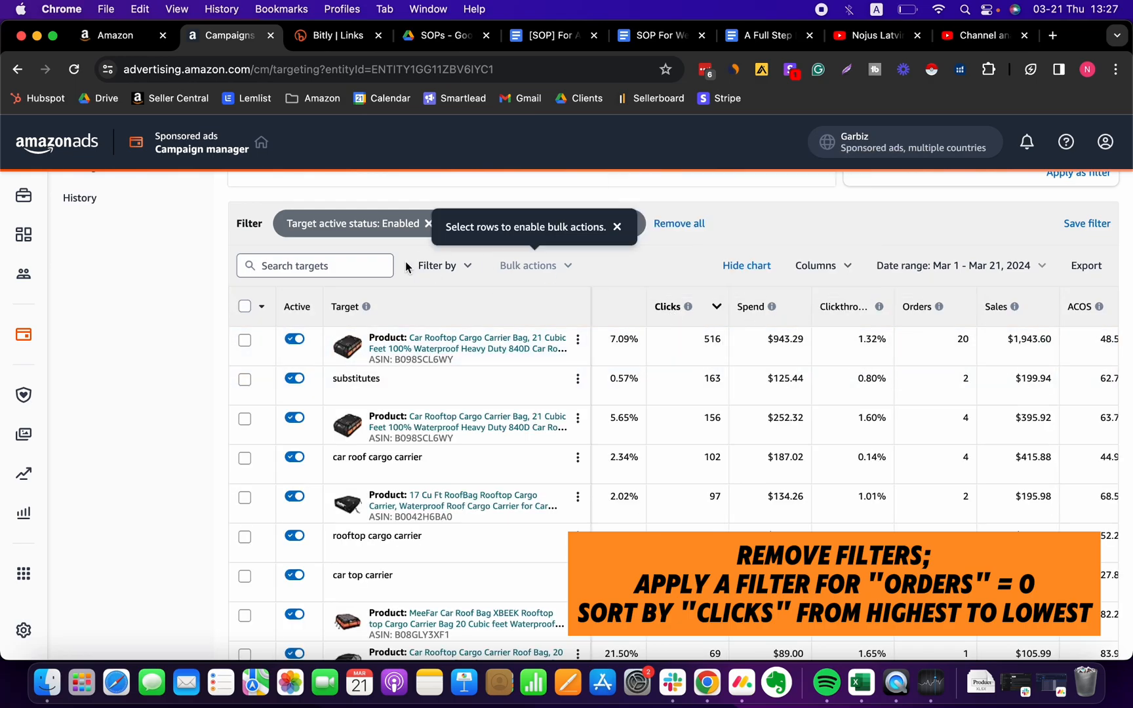
# - Filter the targets to those whose orders equal 0
pyautogui.click(440, 266)
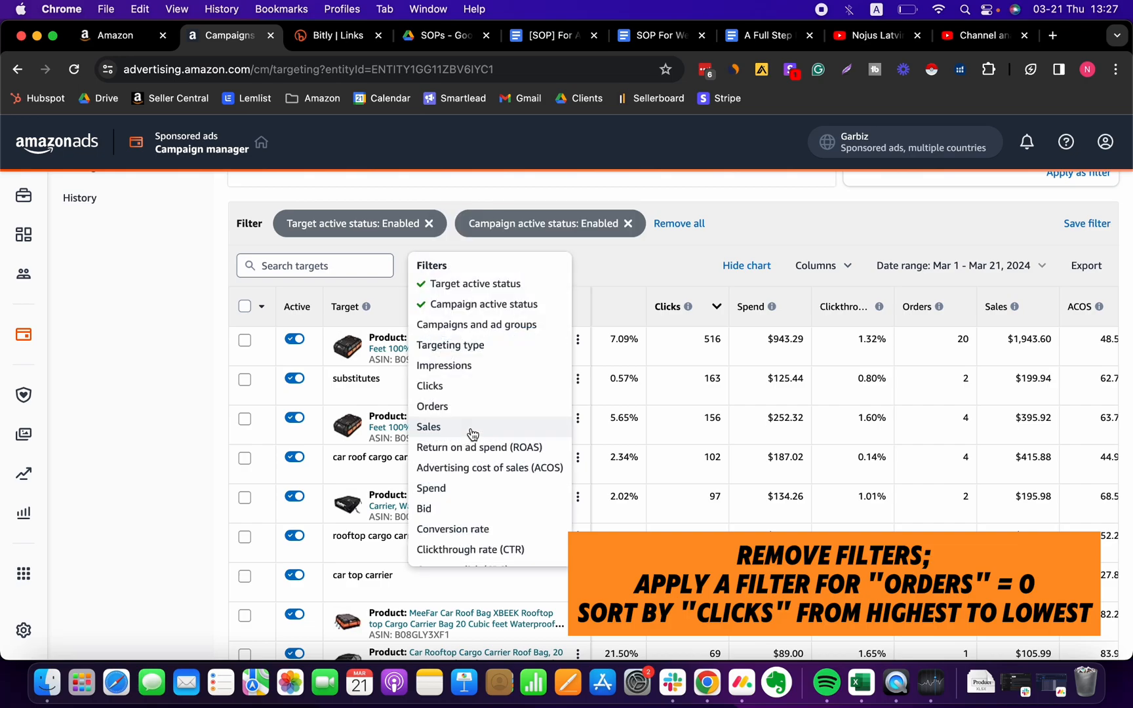
pyautogui.click(433, 406)
pyautogui.click(725, 269)
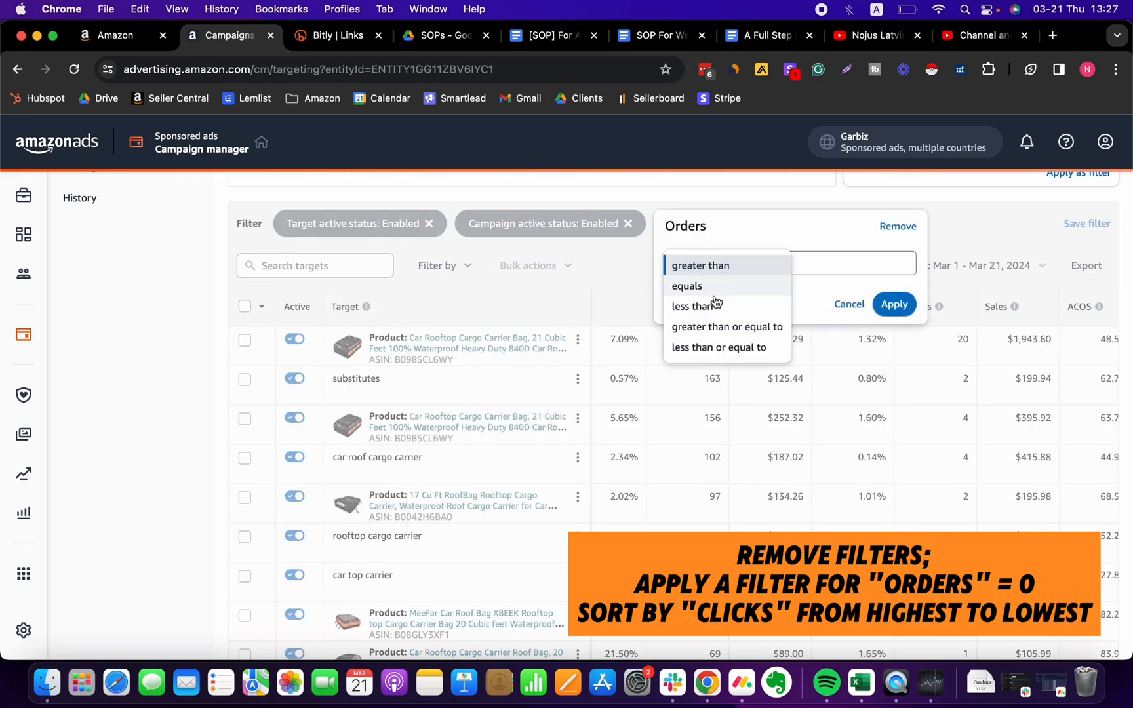
pyautogui.click(754, 230)
pyautogui.click(720, 260)
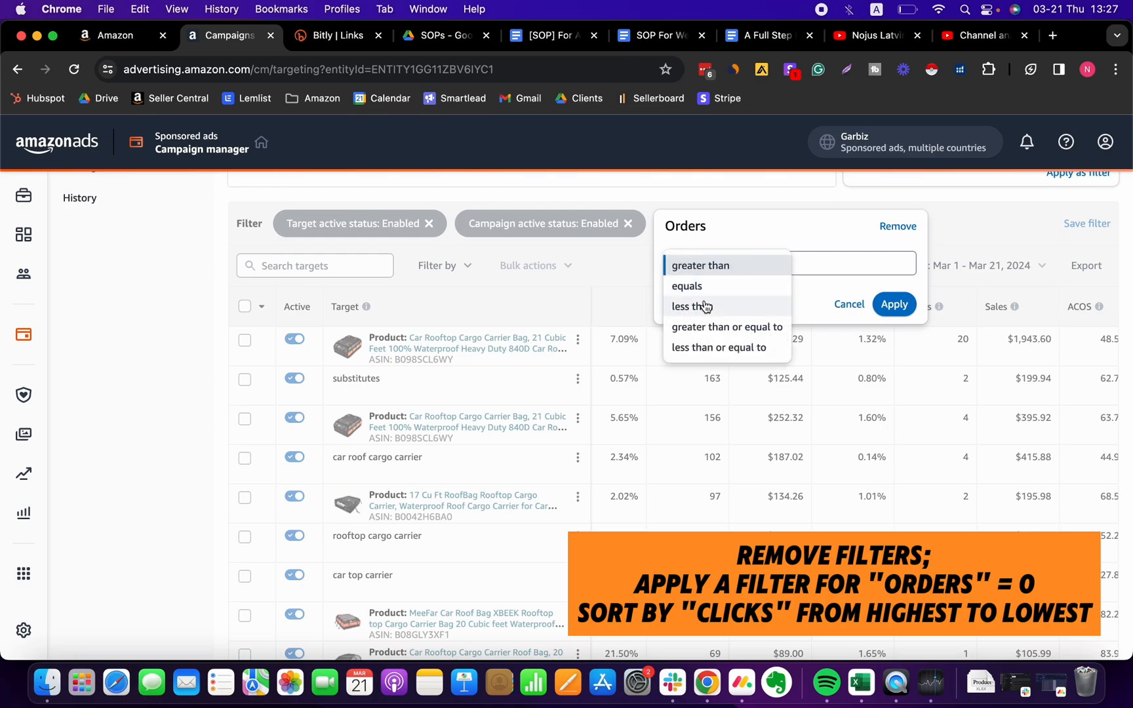
pyautogui.click(703, 289)
pyautogui.click(788, 263)
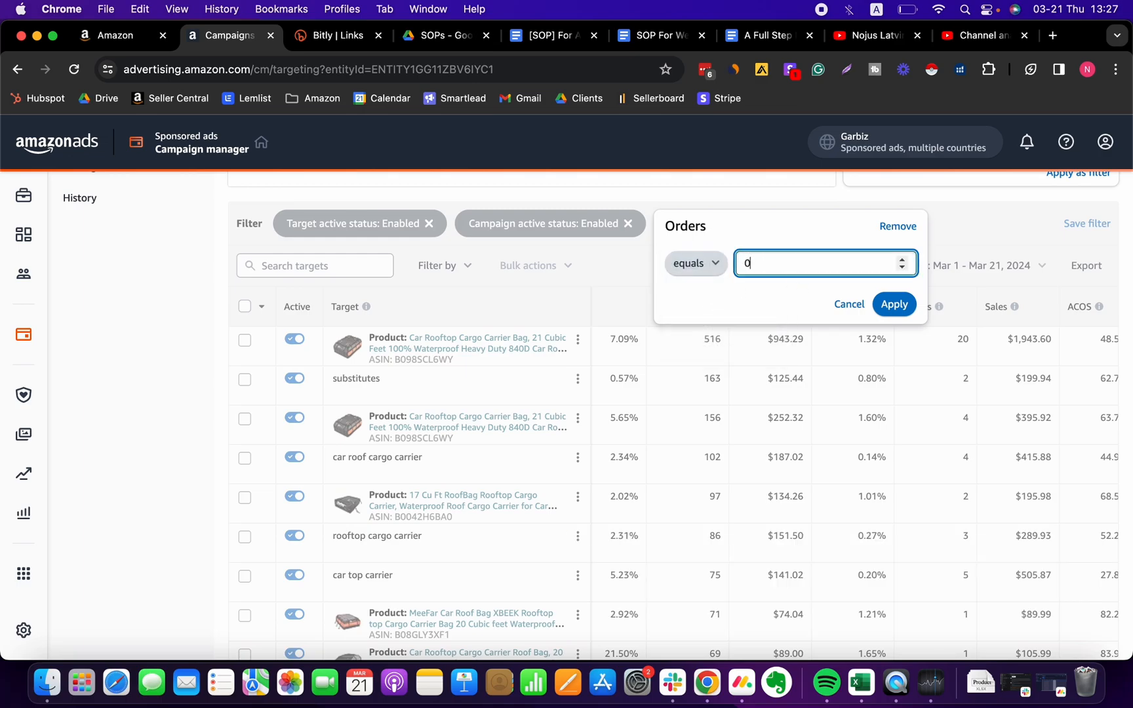
pyautogui.click(896, 306)
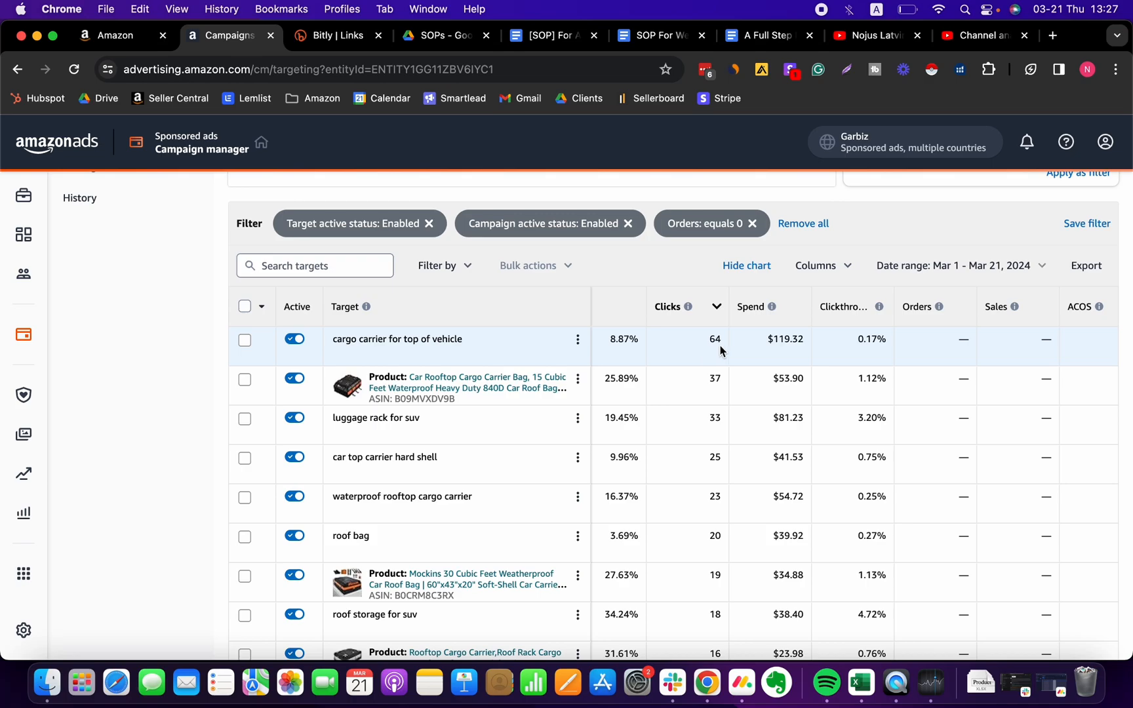
pyautogui.hscroll(-3, 721, 344)
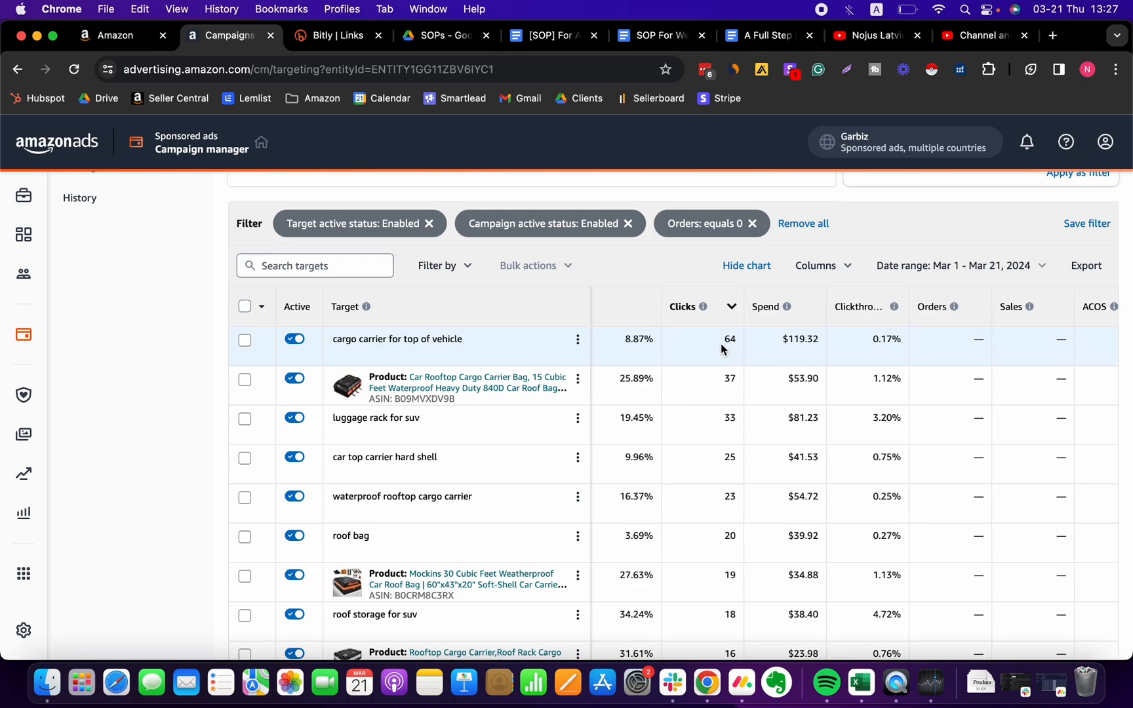
# - Review the clicks and spend of the "cargo carrier for top of vehicle" target and set its bid to $0.90
pyautogui.hscroll(-5, 721, 343)
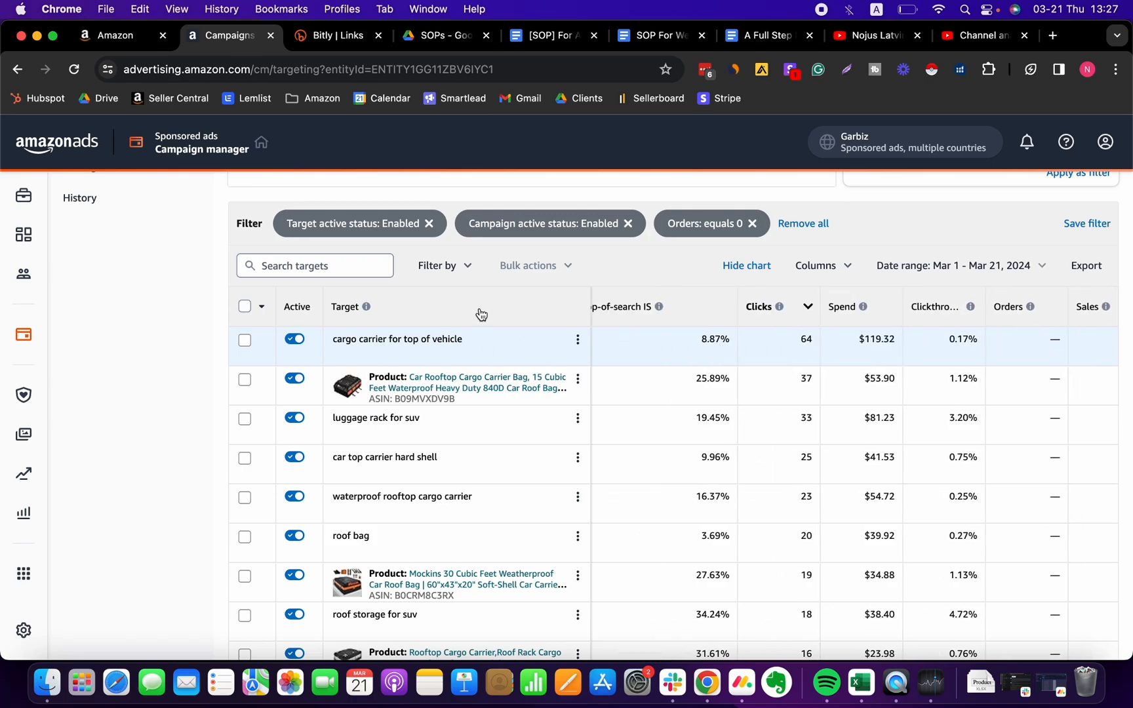
pyautogui.hscroll(-4, 833, 374)
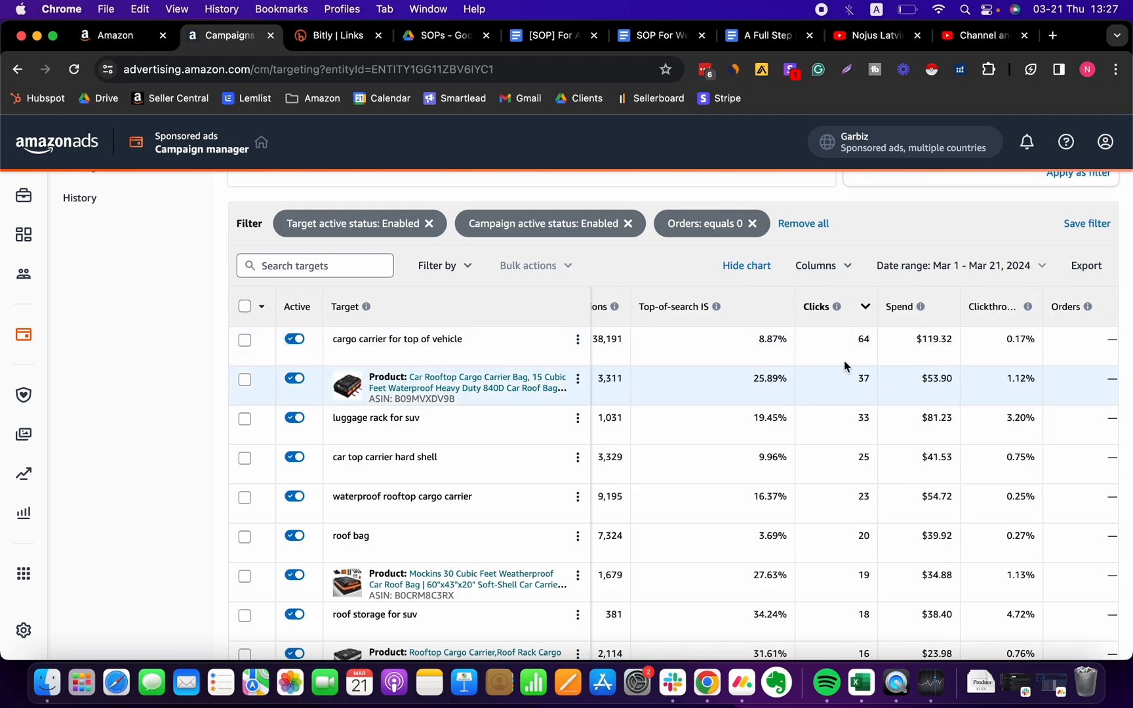
pyautogui.hscroll(6, 854, 364)
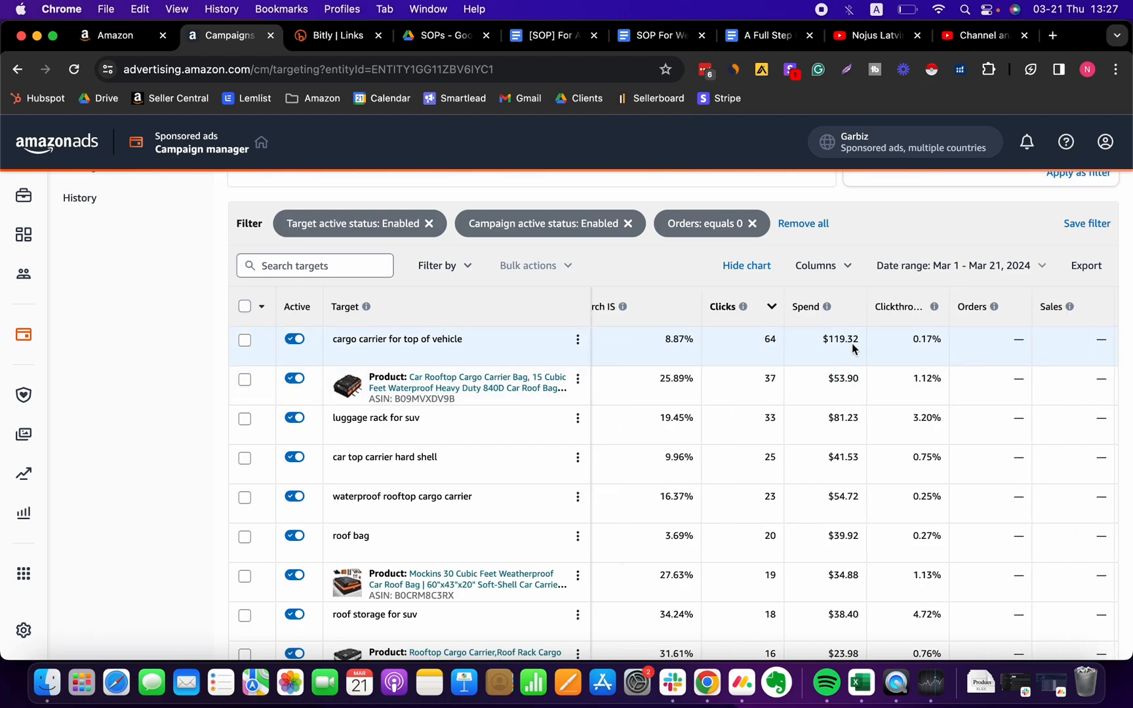
pyautogui.hscroll(-15, 852, 348)
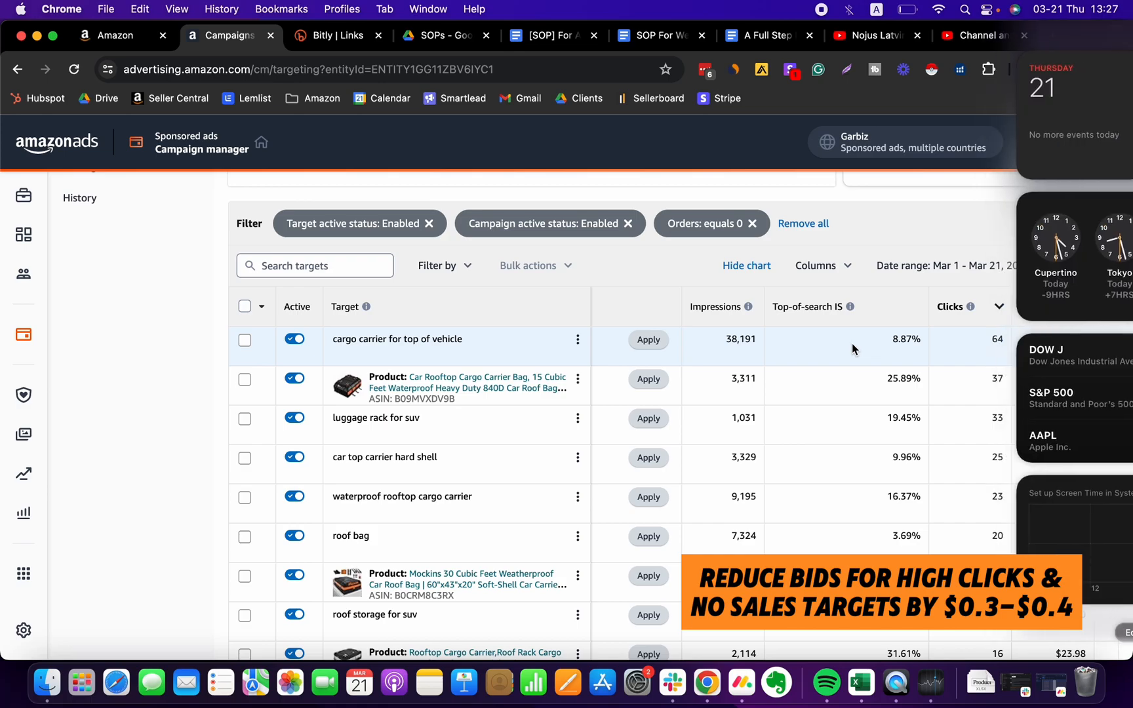
pyautogui.hscroll(-20, 852, 342)
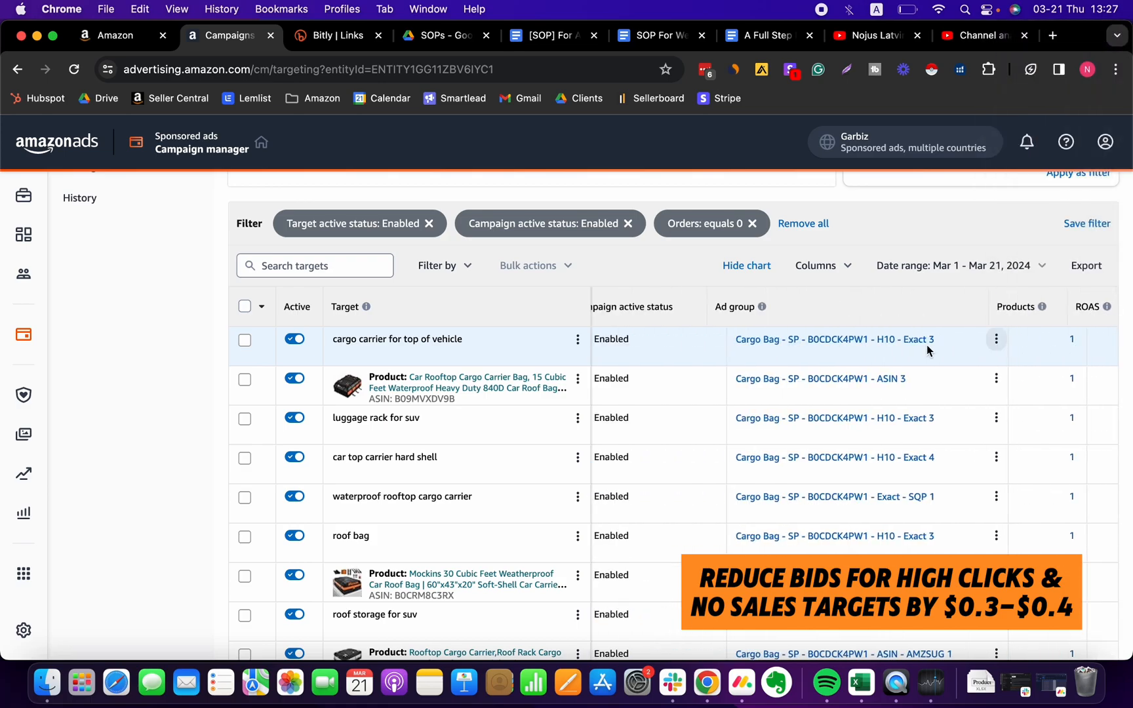
pyautogui.hscroll(15, 666, 323)
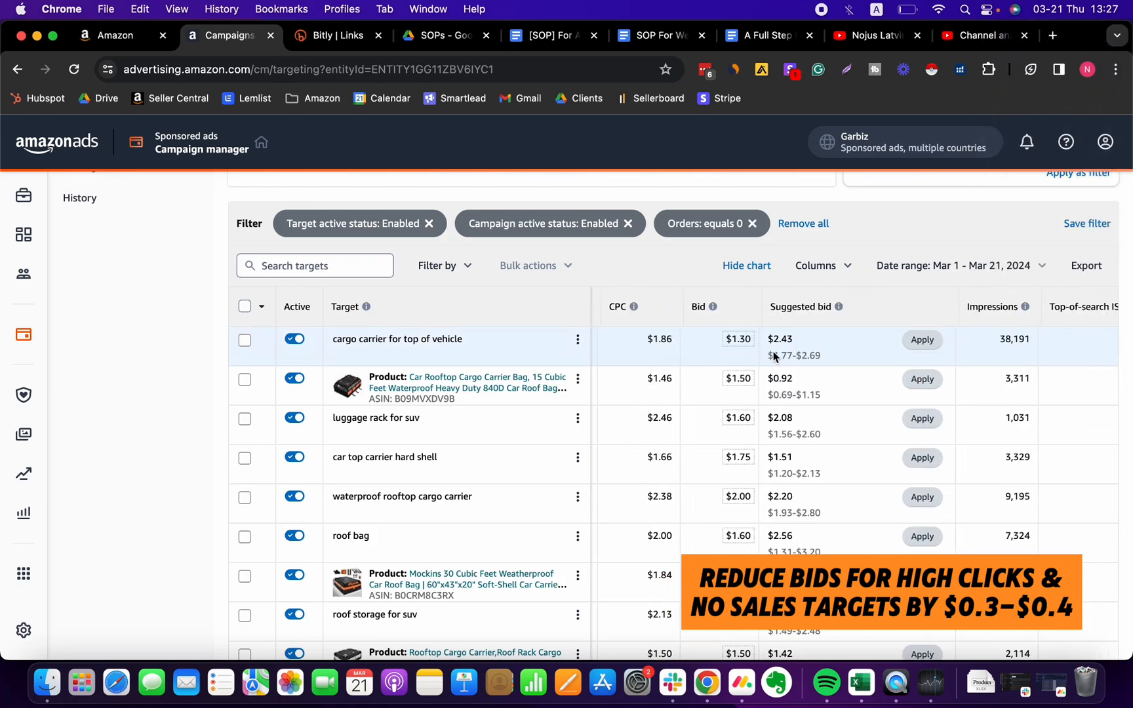
pyautogui.click(736, 339)
pyautogui.moveTo(721, 341); pyautogui.dragTo(701, 347)
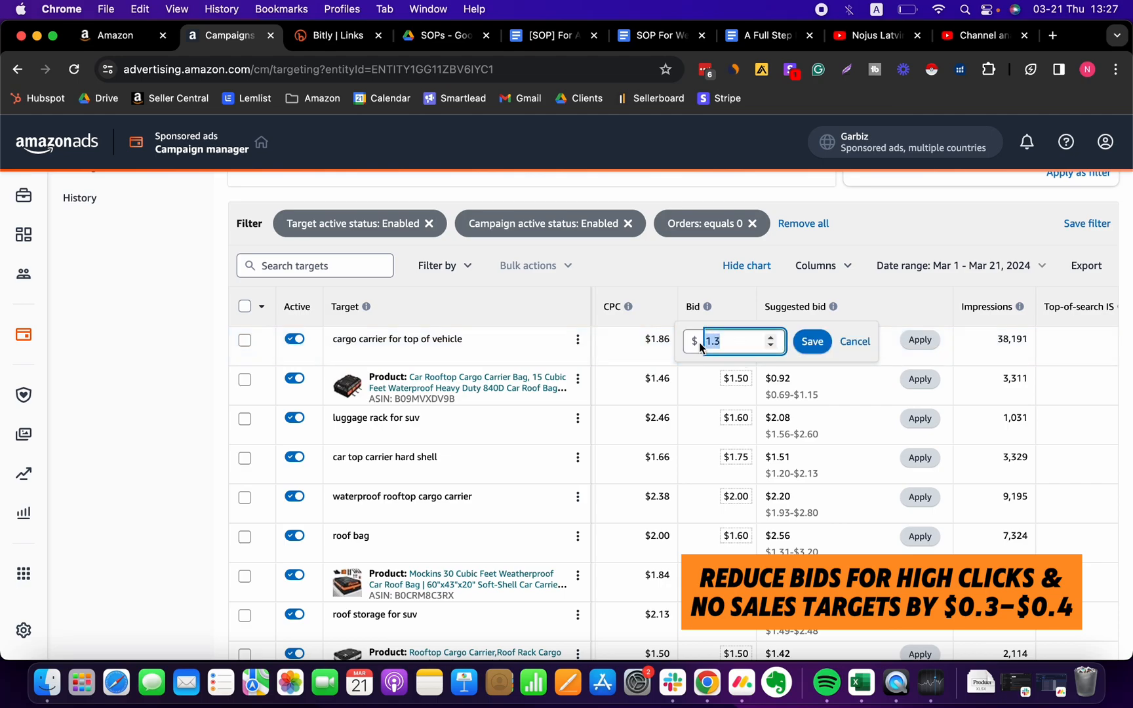
pyautogui.press('BackSpace')
pyautogui.write('0.9')
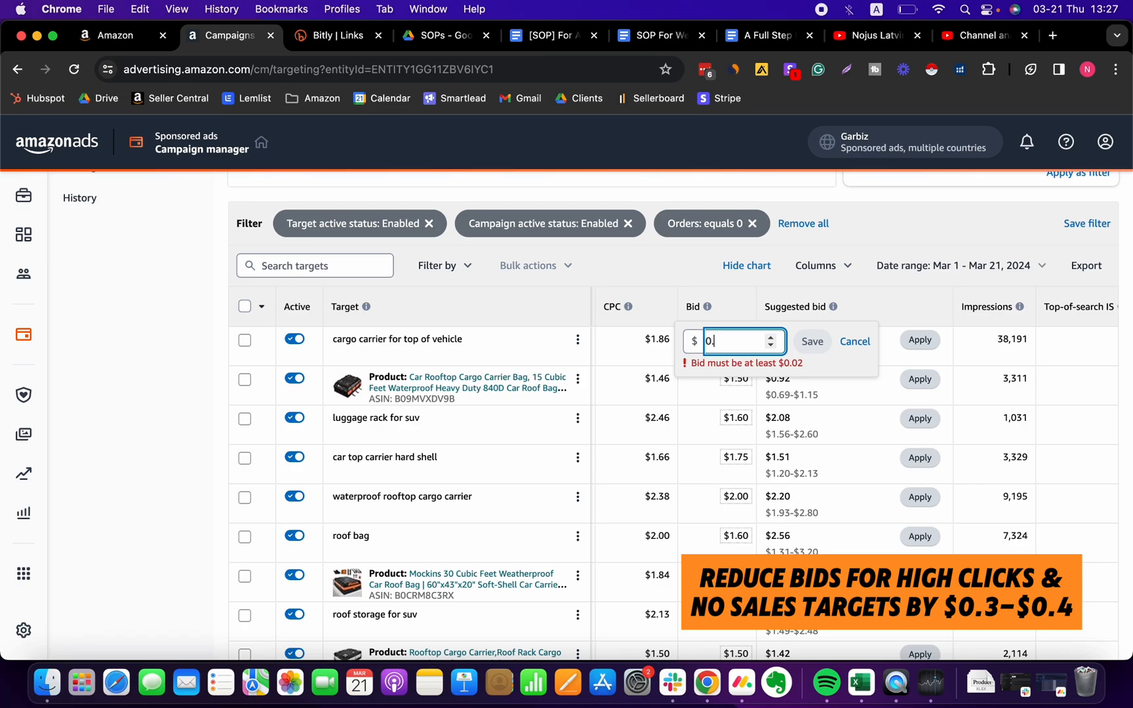
pyautogui.click(813, 341)
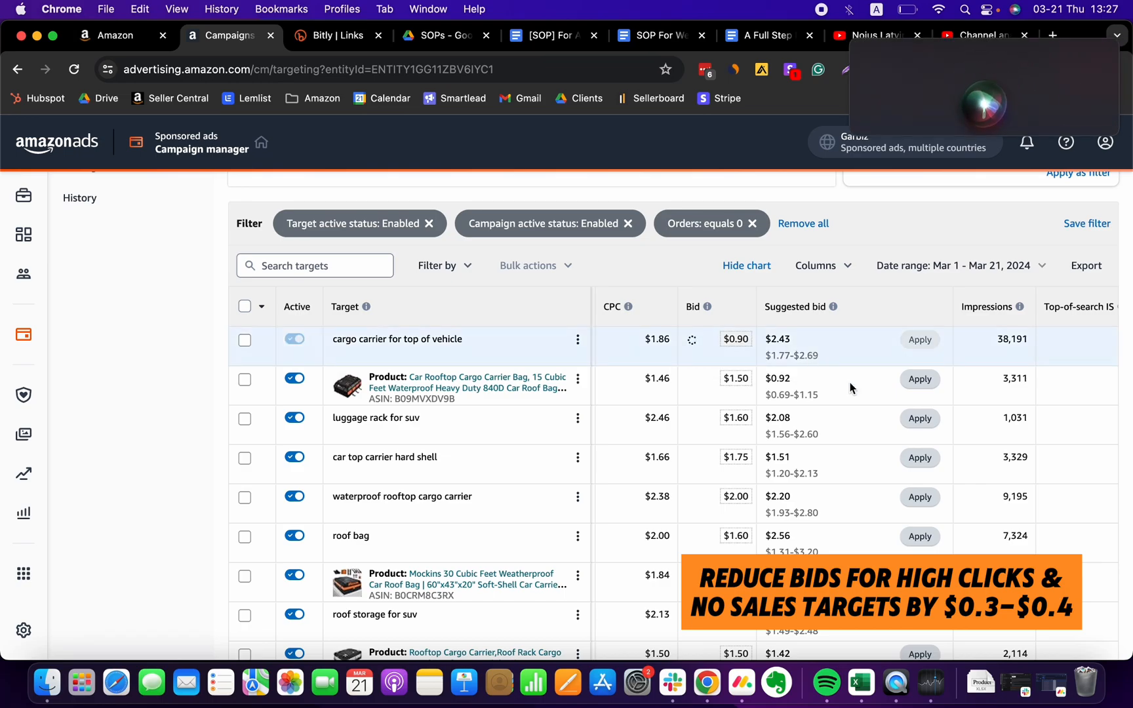
# - Check the clicks and spend of the product target with ASIN B09MVXDV9B and set its bid to $1.10
pyautogui.hscroll(5, 840, 380)
pyautogui.hscroll(5, 850, 387)
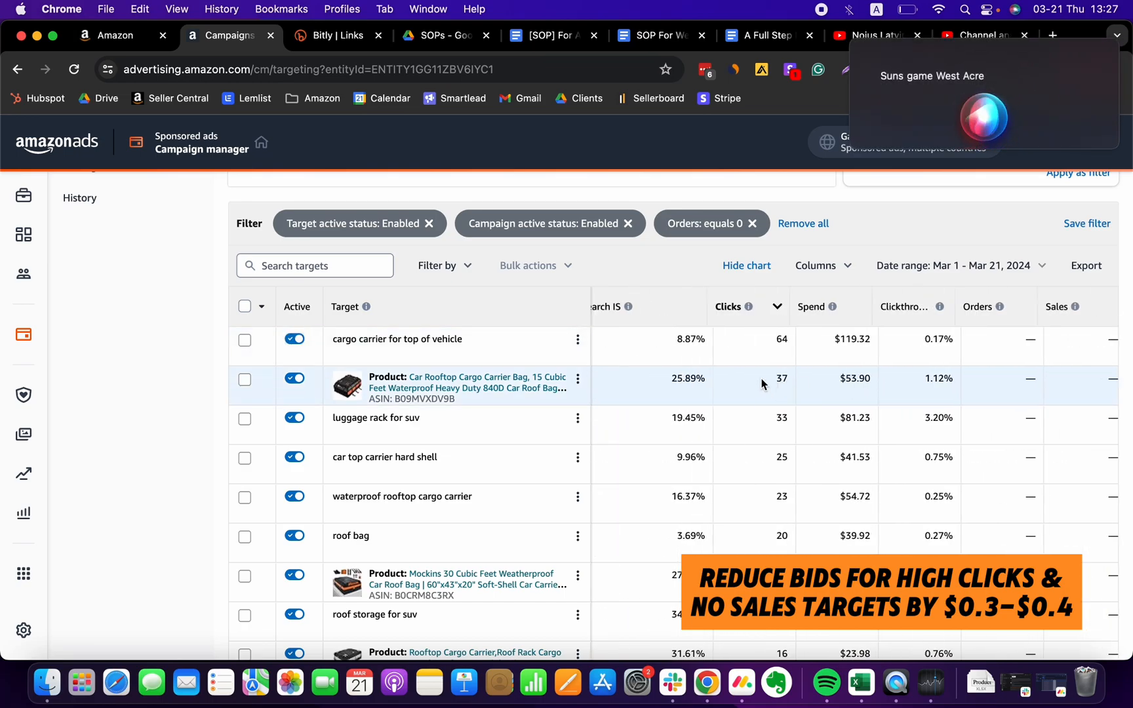
pyautogui.hscroll(-6, 762, 378)
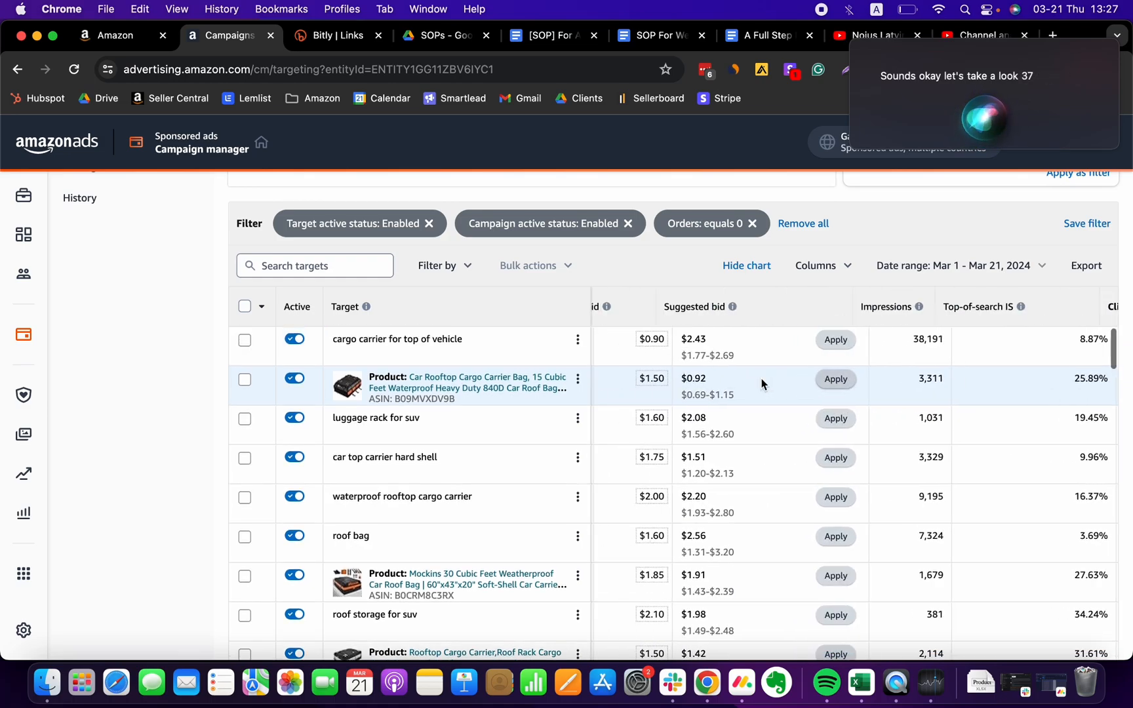
pyautogui.hscroll(6, 762, 378)
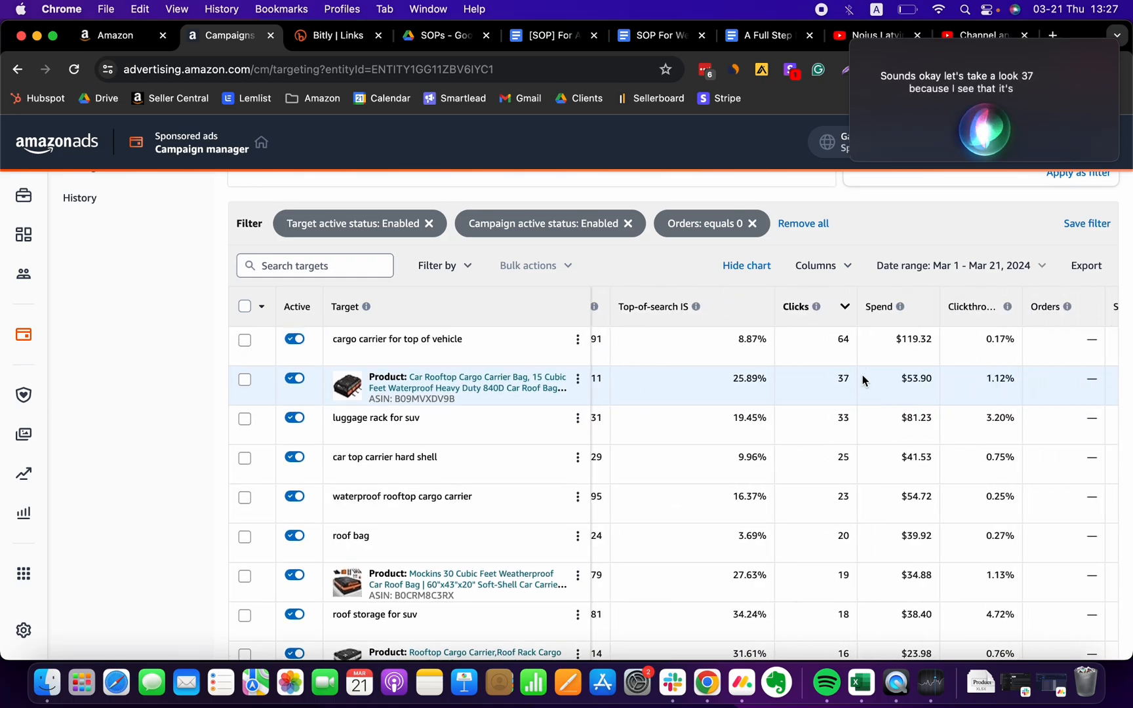
pyautogui.hscroll(3, 756, 396)
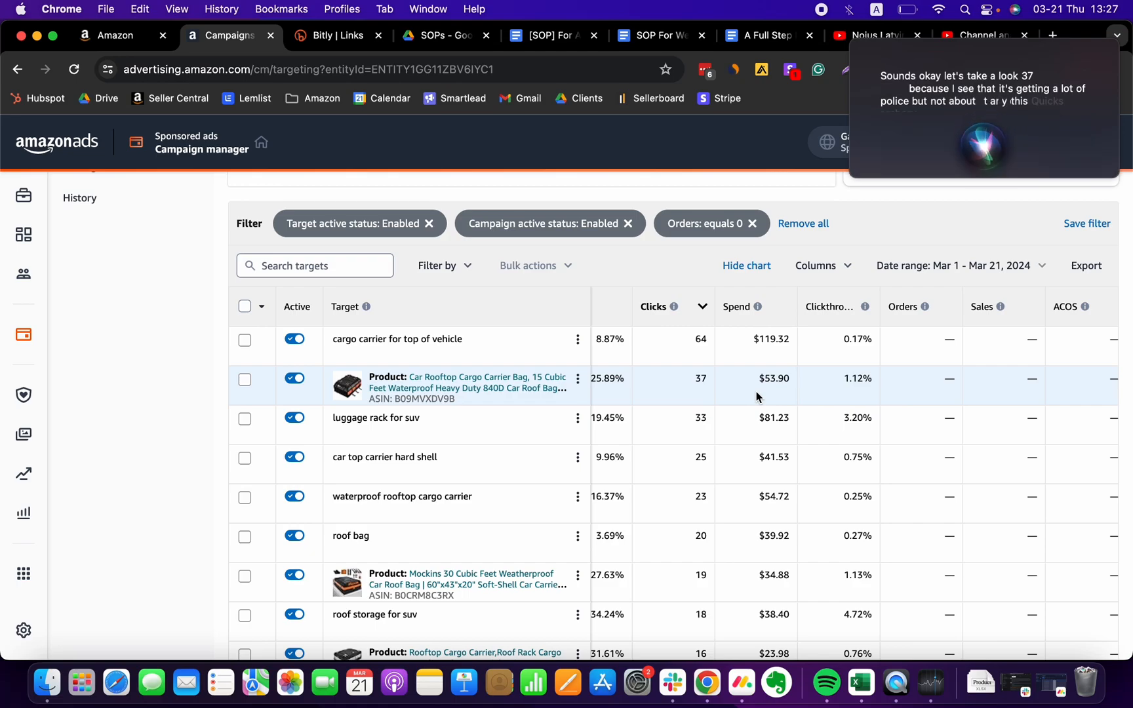
pyautogui.hscroll(-3, 756, 395)
pyautogui.hscroll(1, 756, 396)
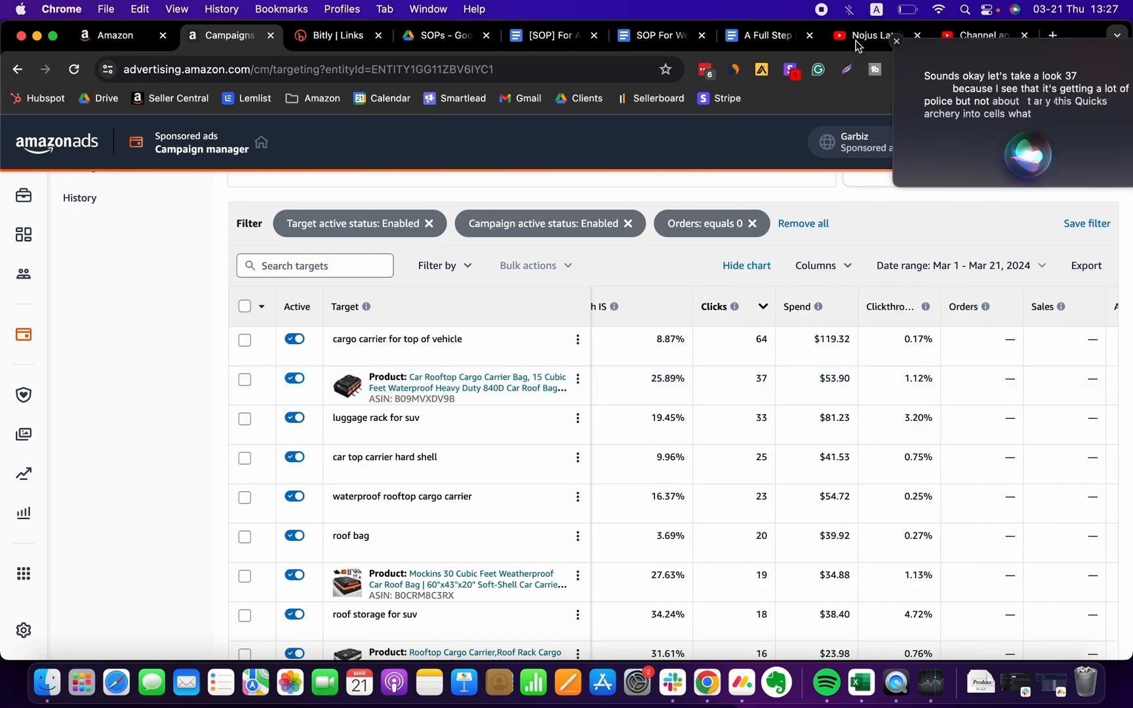
pyautogui.hscroll(-5, 761, 394)
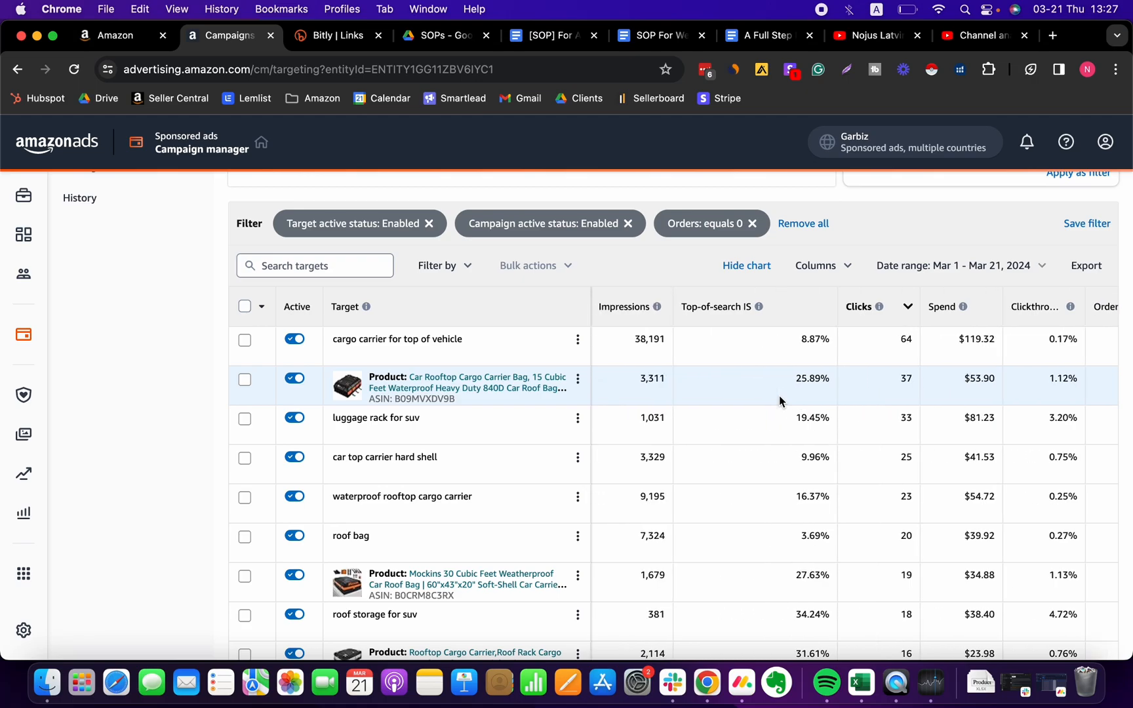
pyautogui.hscroll(-12, 780, 396)
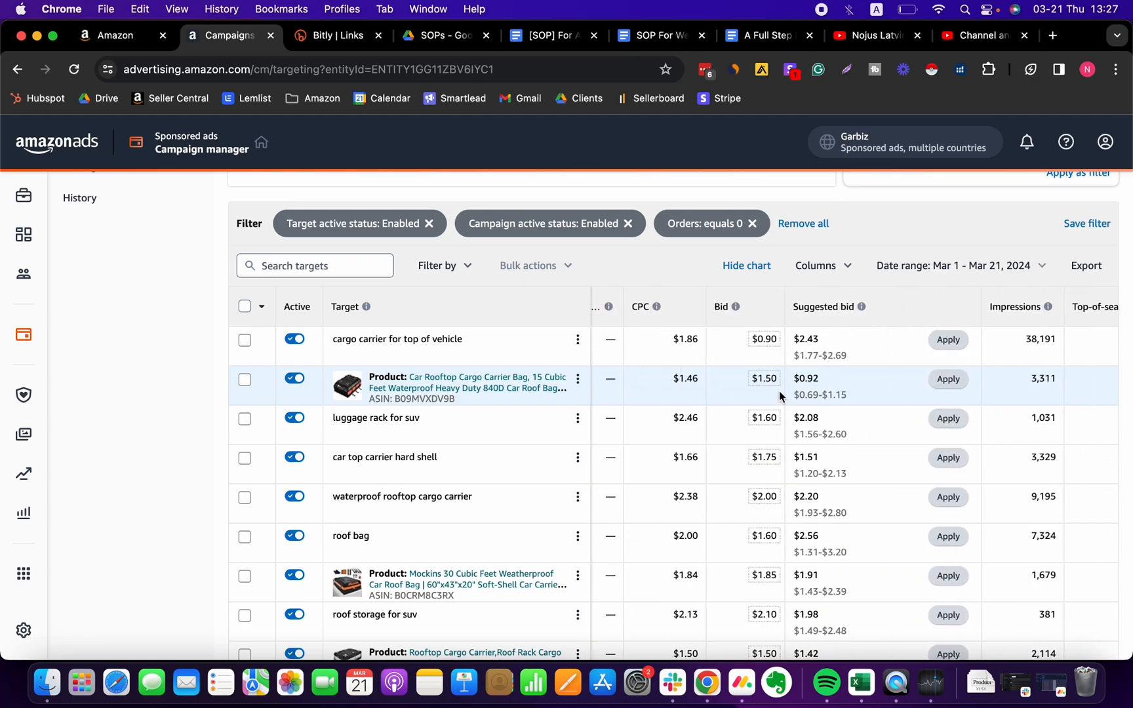
pyautogui.click(764, 378)
pyautogui.click(744, 379)
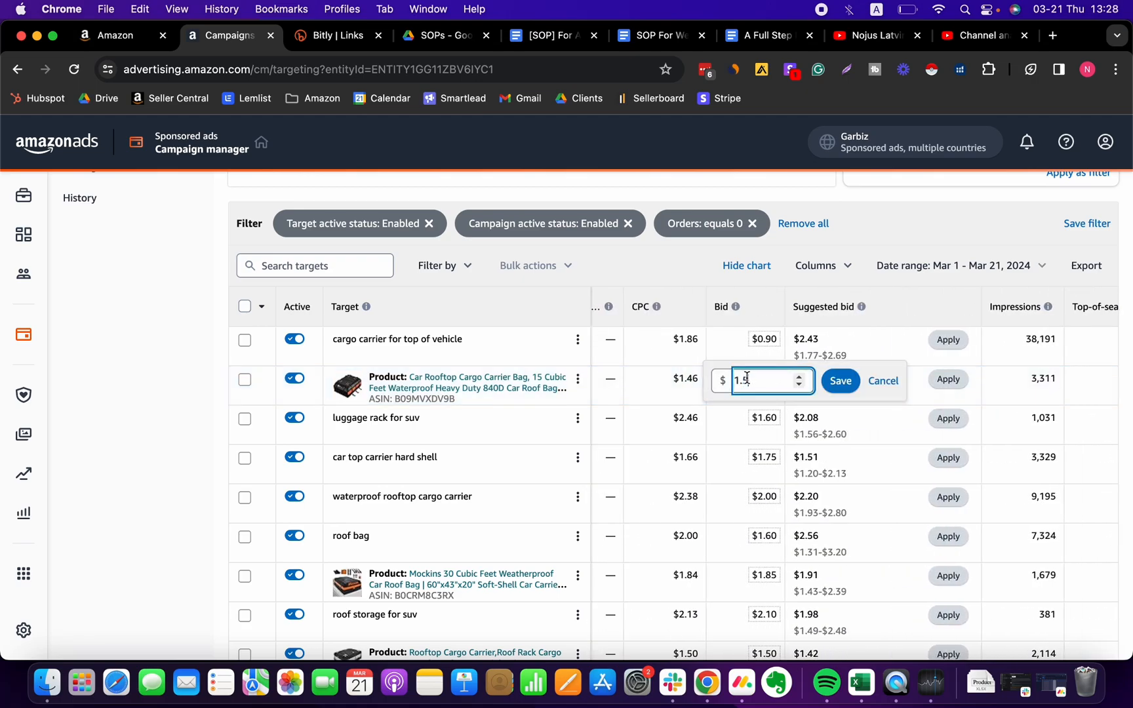
pyautogui.doubleClick(779, 385)
pyautogui.write('1.1')
pyautogui.click(841, 381)
# - Select the zero-order targets "car top carrier hard shell", "waterproof rooftop cargo carrier" and "roof bag"
pyautogui.hscroll(2, 878, 404)
pyautogui.hscroll(3, 878, 404)
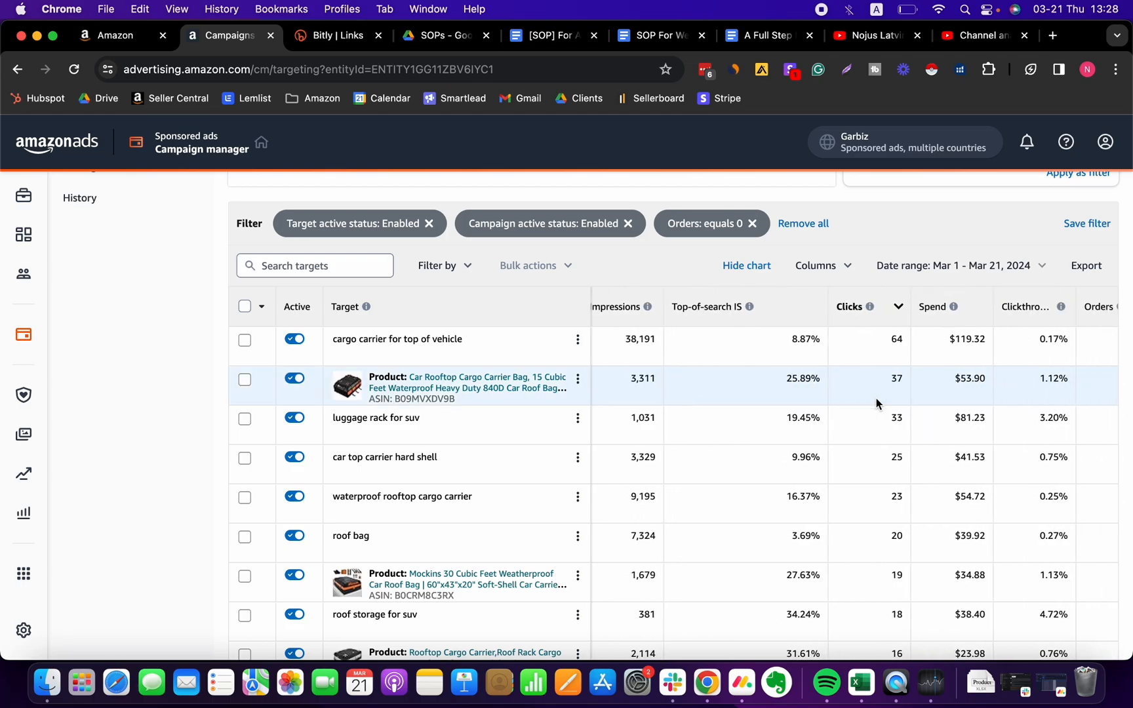
pyautogui.scroll(-1, 877, 403)
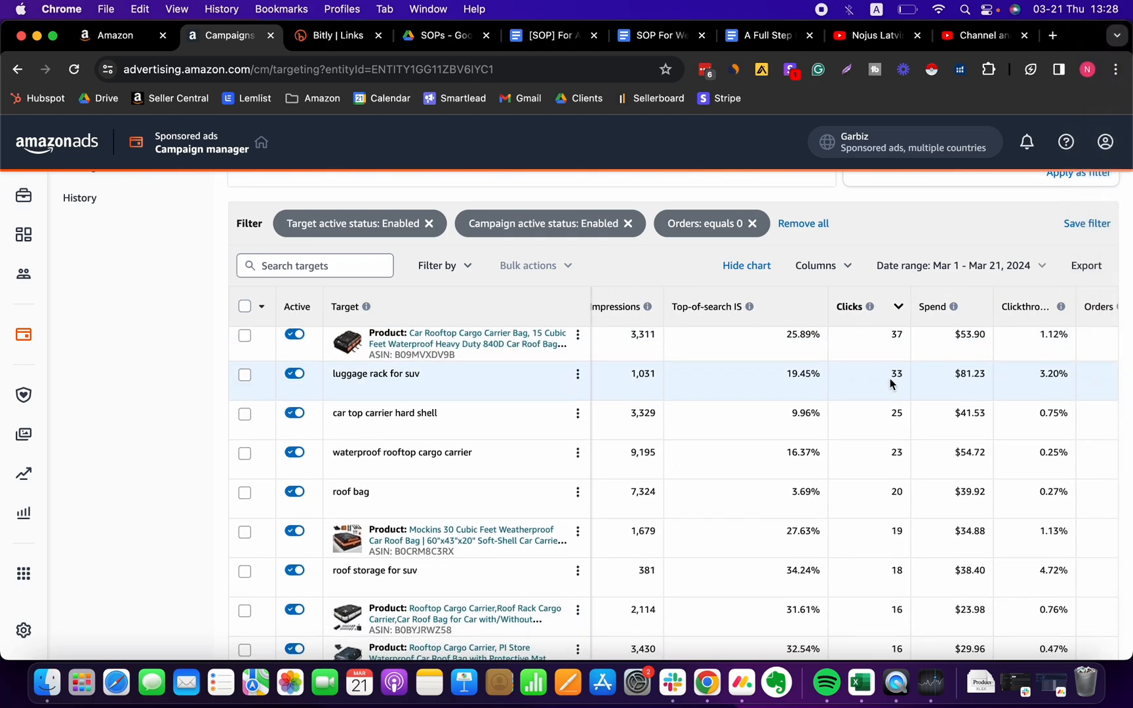
pyautogui.hscroll(2, 900, 378)
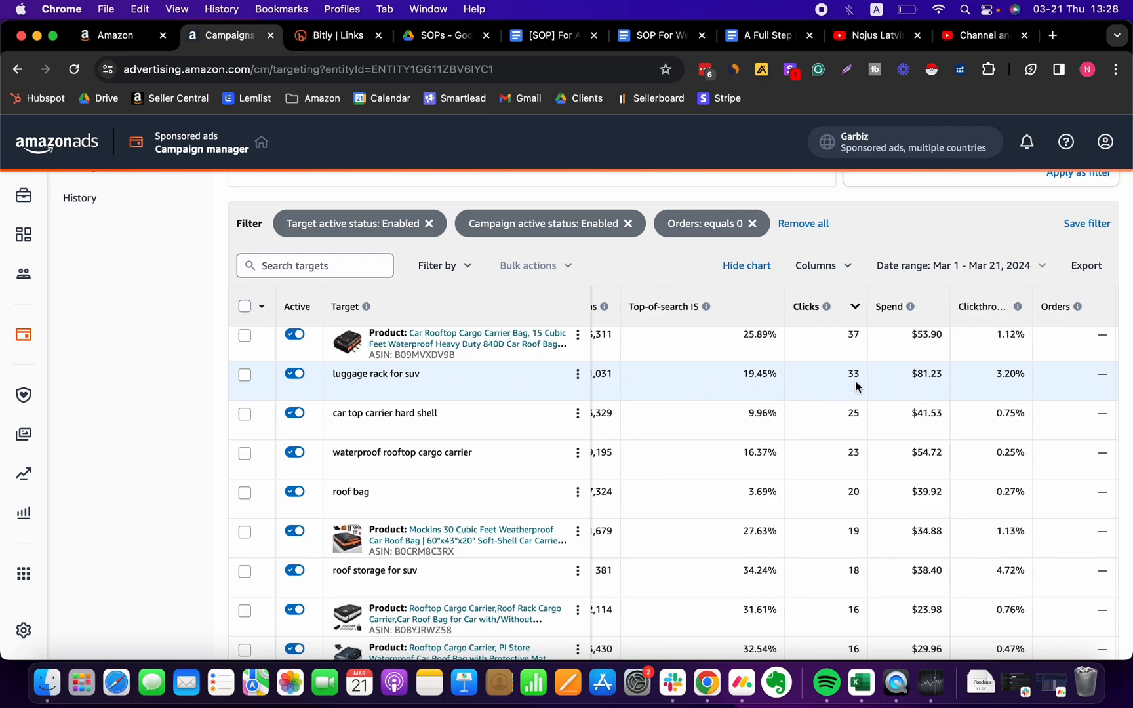
pyautogui.hscroll(3, 856, 387)
pyautogui.hscroll(-1, 856, 387)
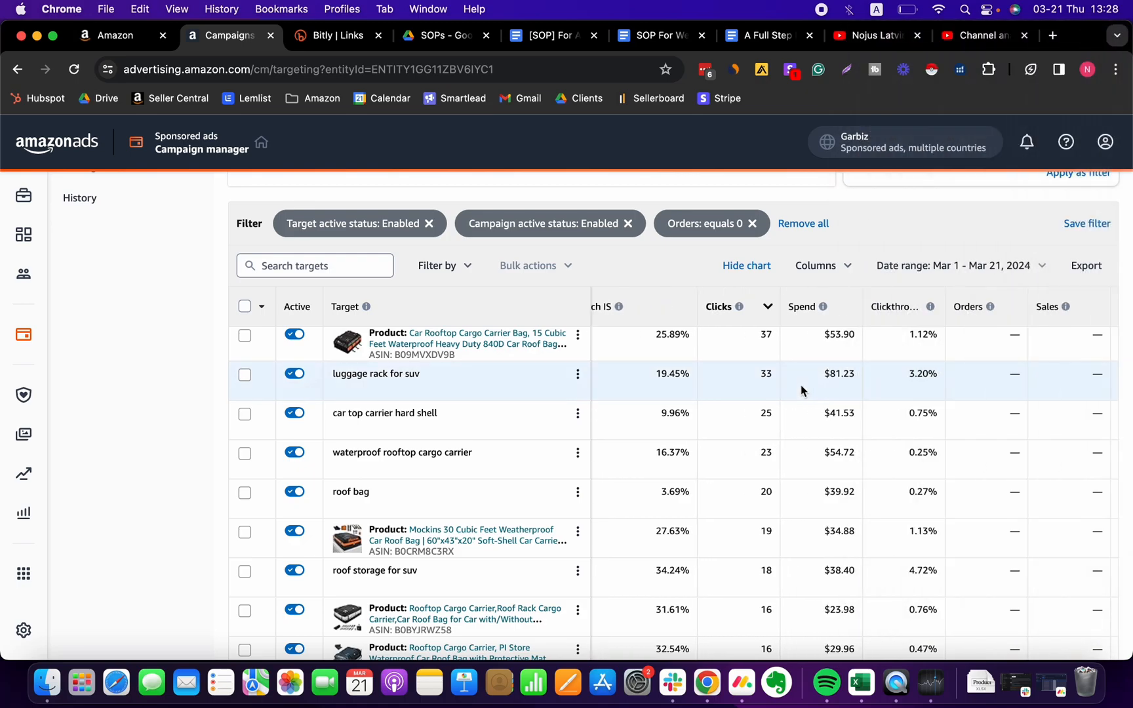
pyautogui.click(244, 494)
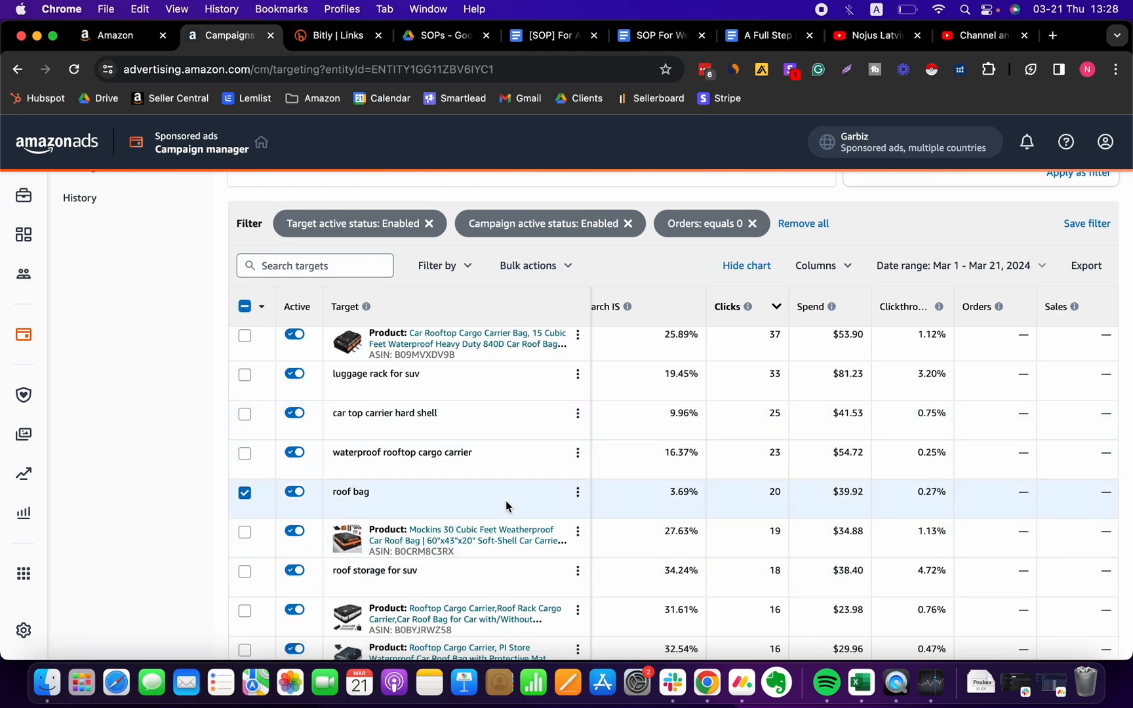
pyautogui.click(464, 265)
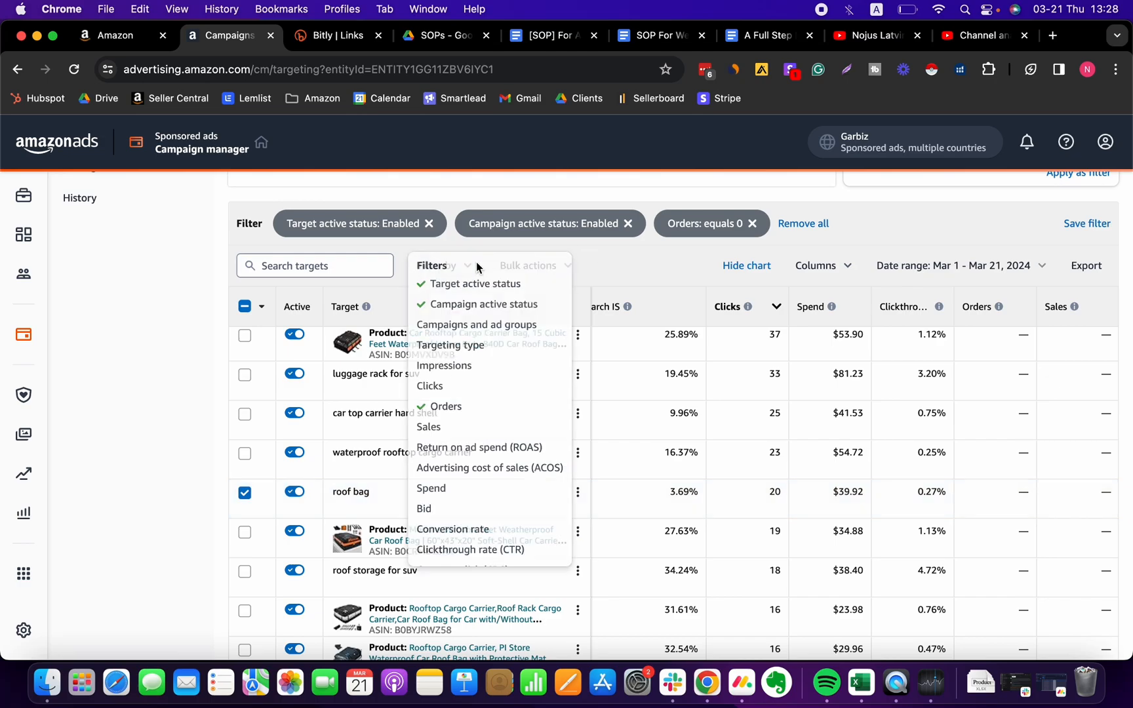
pyautogui.click(245, 453)
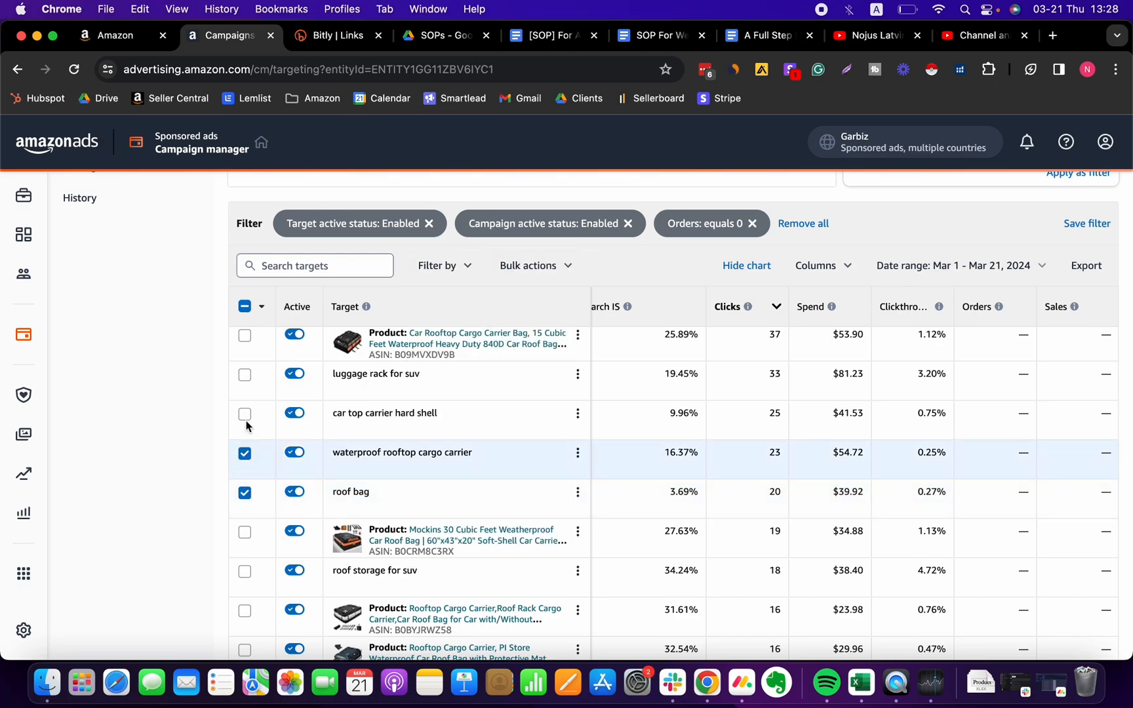
pyautogui.click(245, 413)
pyautogui.hscroll(2, 815, 484)
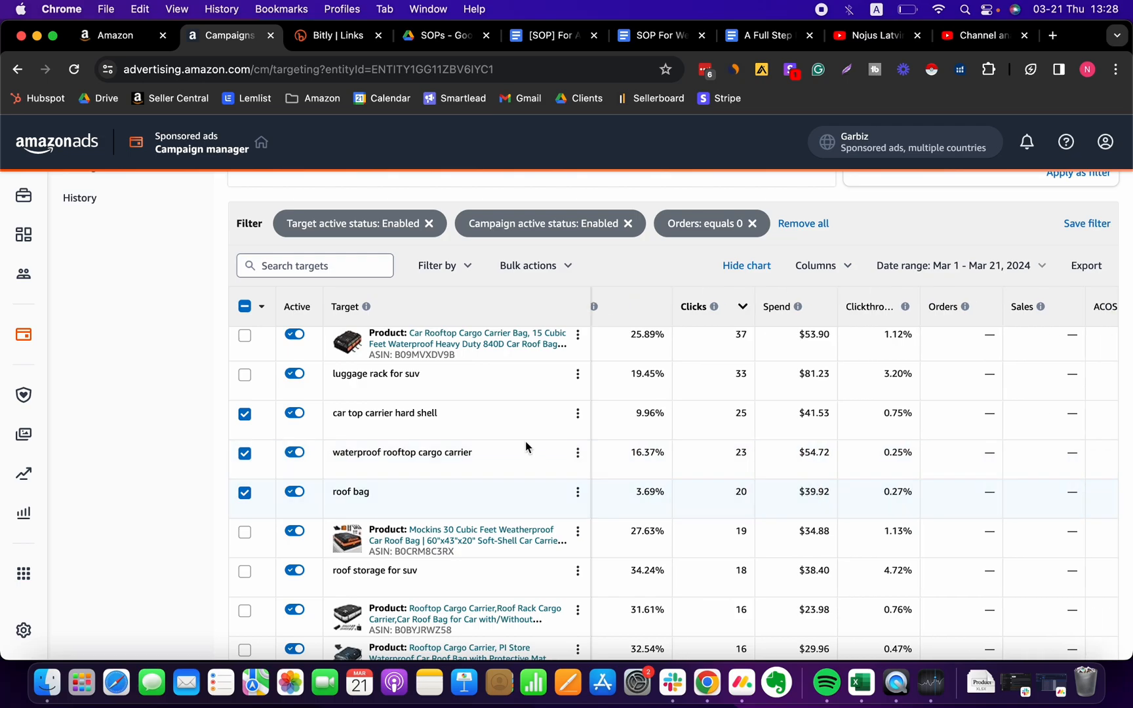
# - Decrease the bids of the three selected targets in bulk by $0.4, save, and dismiss the update notification
pyautogui.click(446, 265)
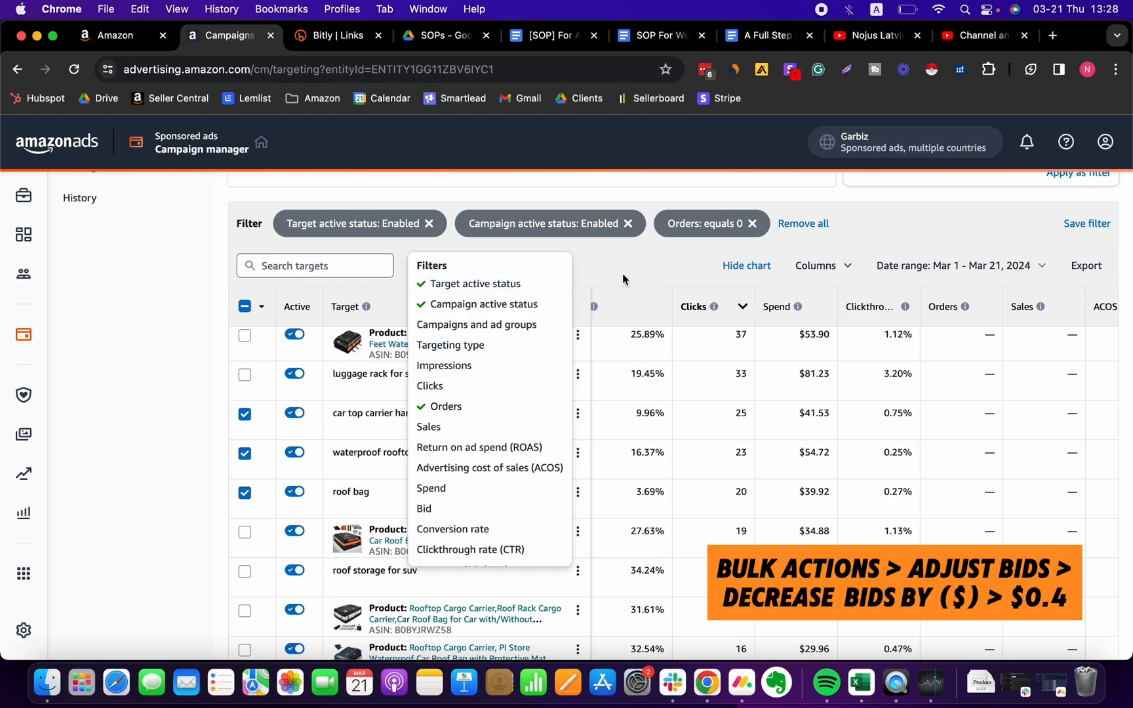
pyautogui.click(623, 275)
pyautogui.hscroll(-1, 774, 504)
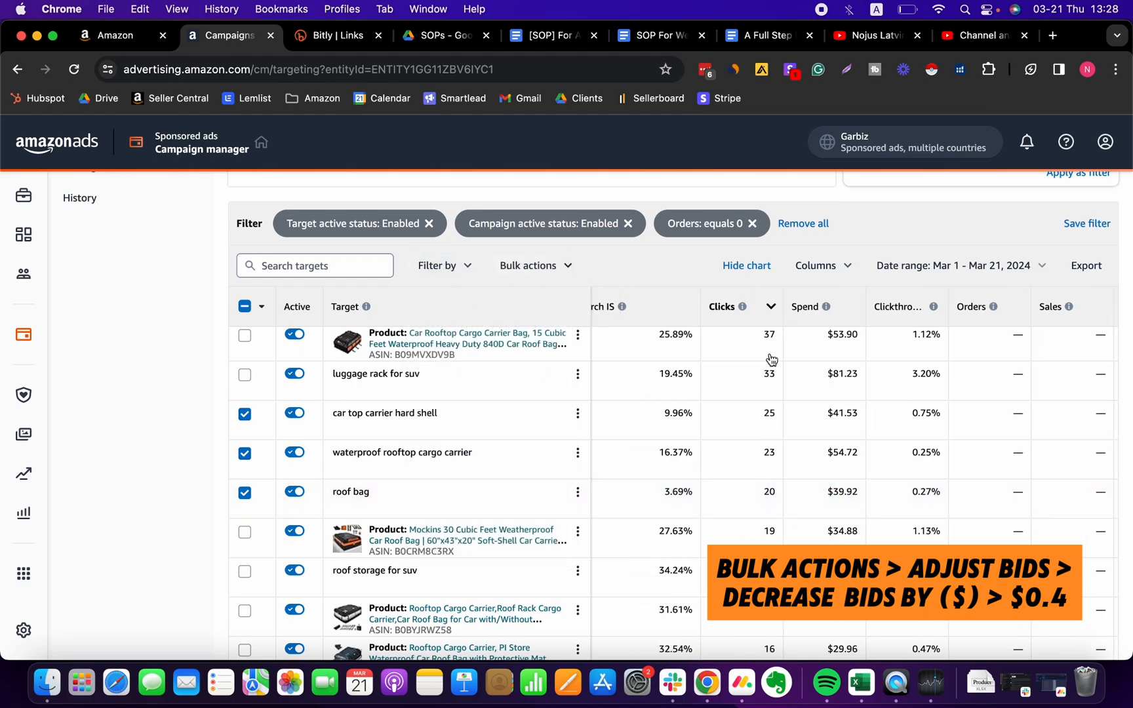
pyautogui.hscroll(-5, 748, 436)
pyautogui.hscroll(-3, 747, 438)
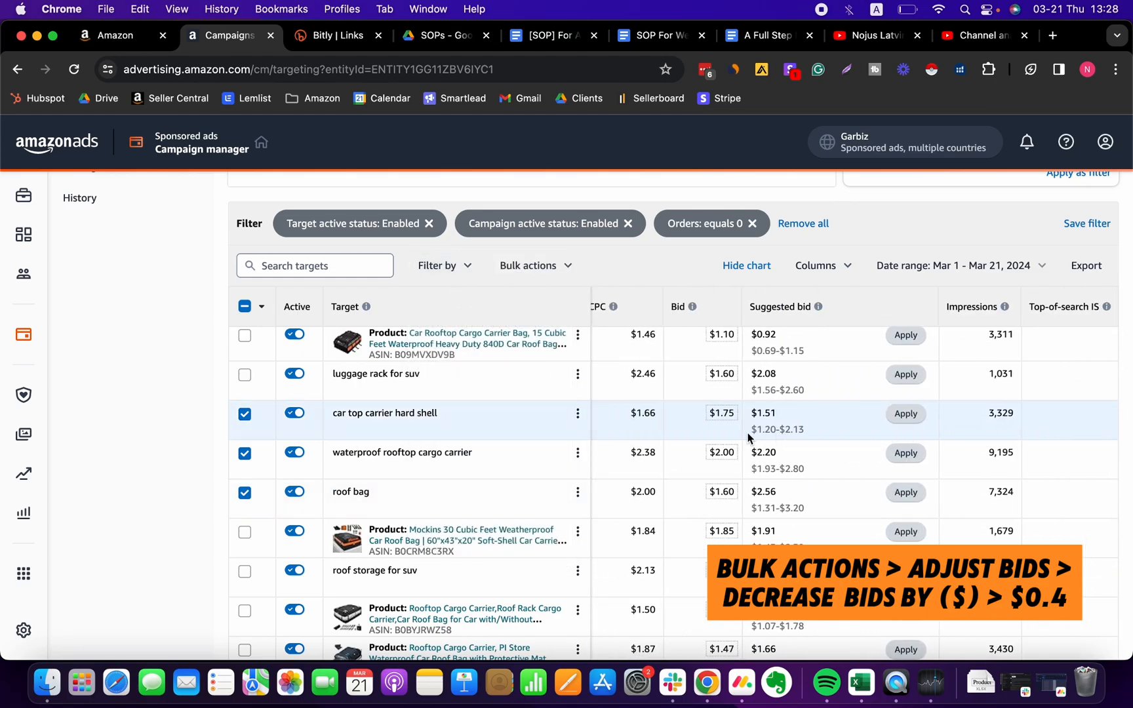
pyautogui.click(445, 265)
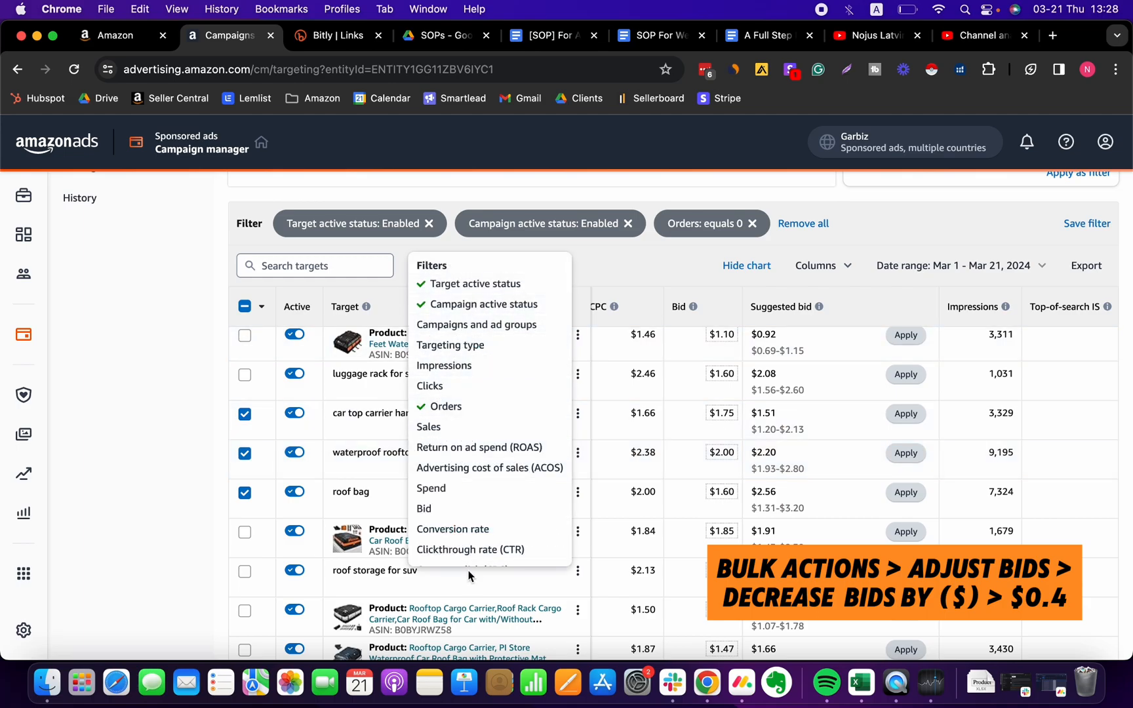
pyautogui.click(575, 251)
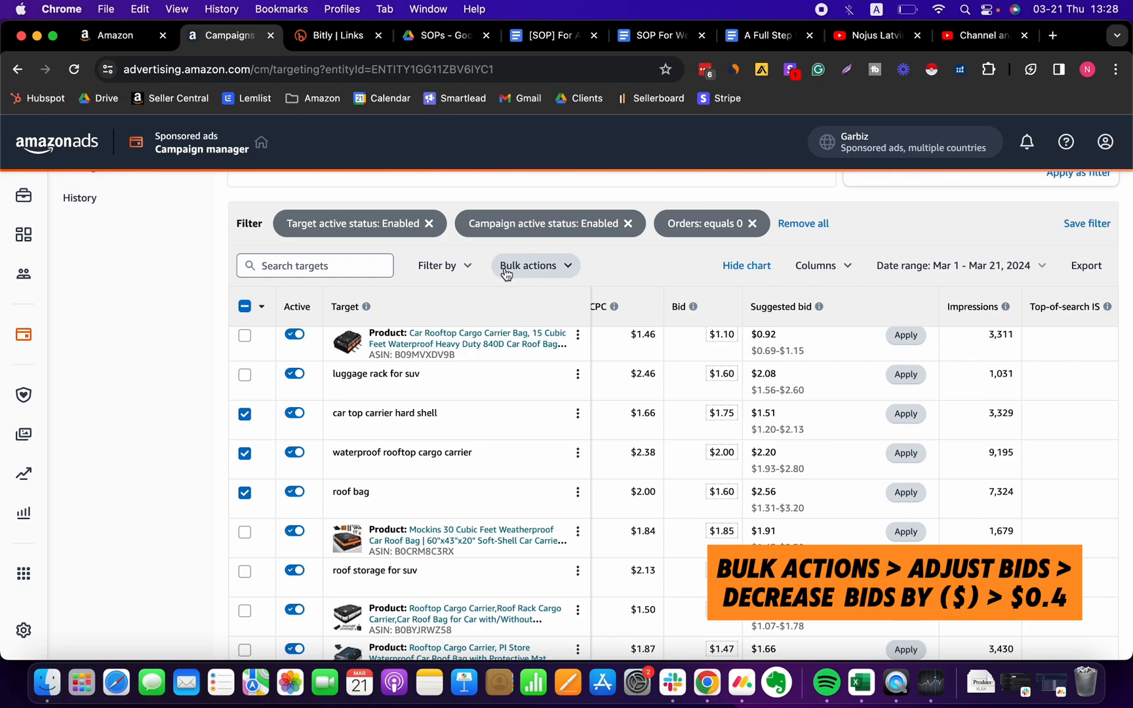
pyautogui.click(528, 266)
pyautogui.click(520, 392)
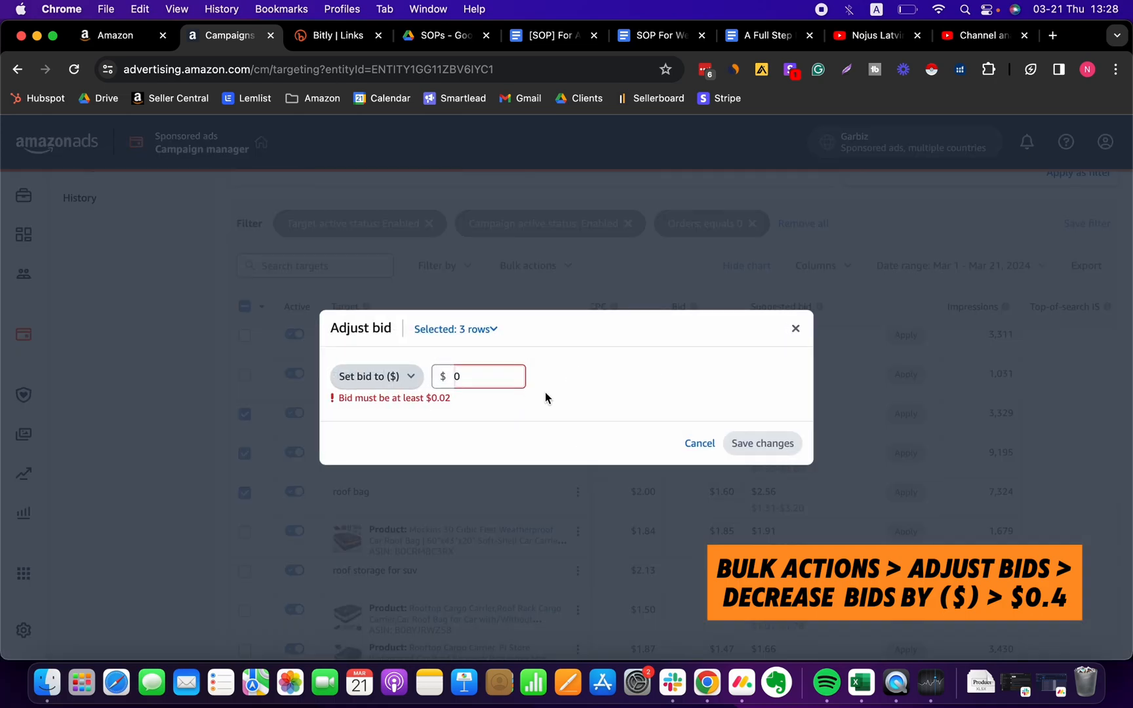
pyautogui.click(380, 386)
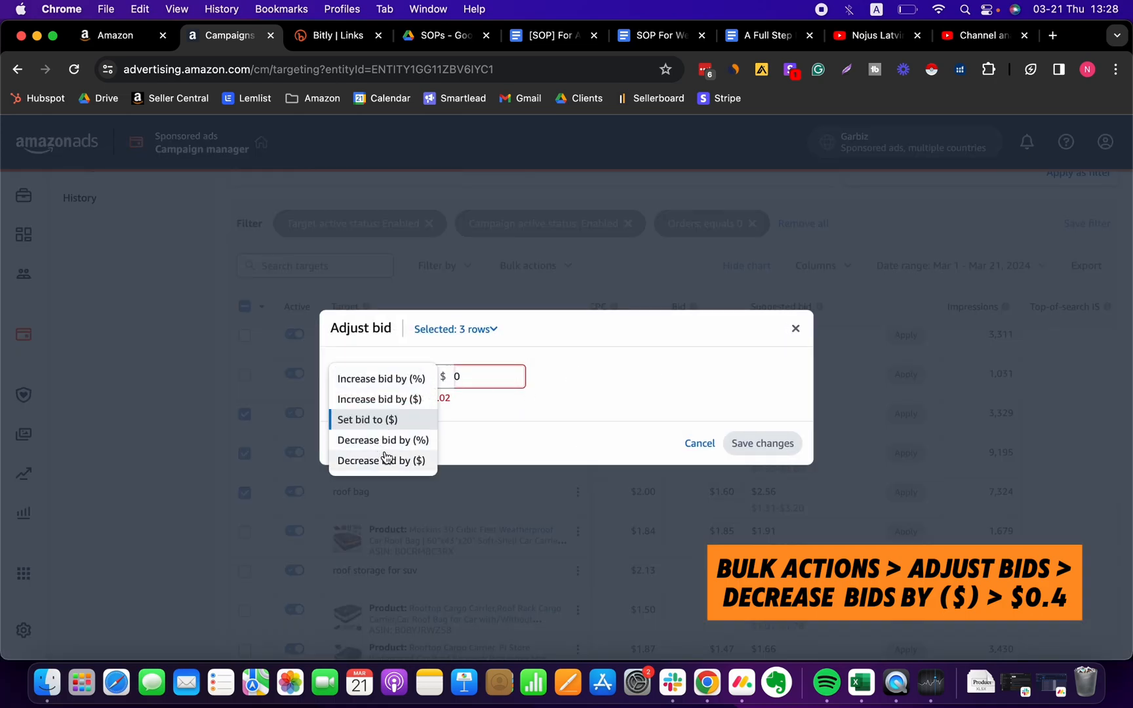
pyautogui.click(381, 460)
pyautogui.click(502, 375)
pyautogui.write('0.4')
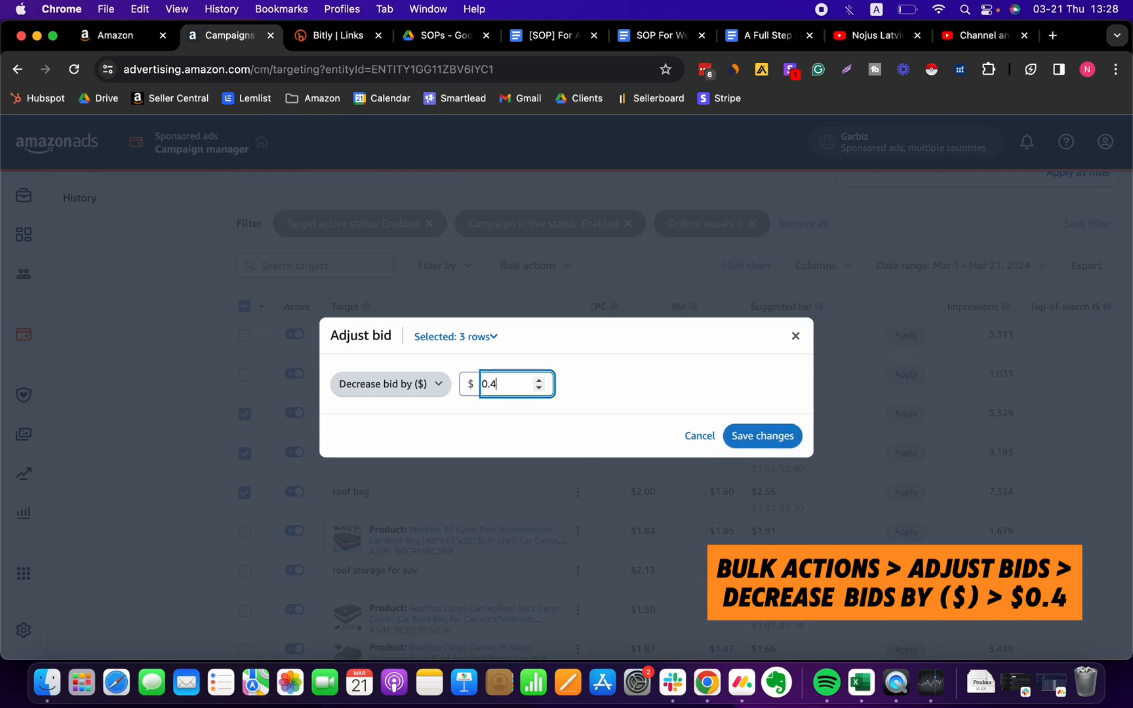
pyautogui.click(766, 444)
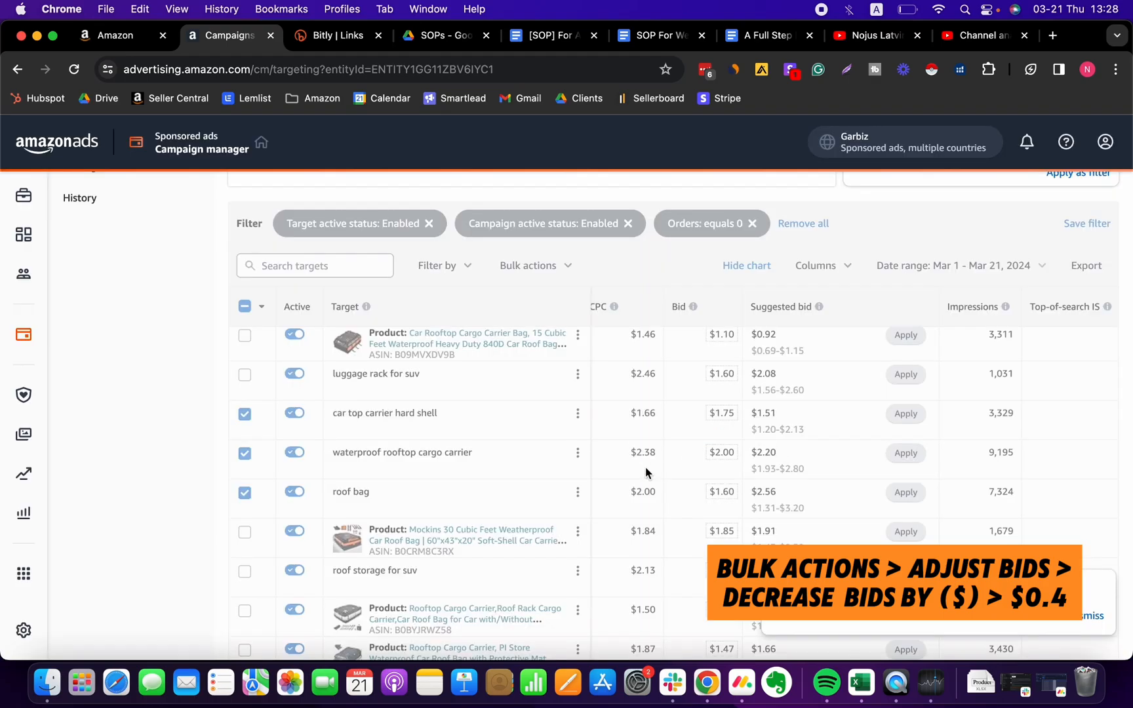
pyautogui.click(1082, 617)
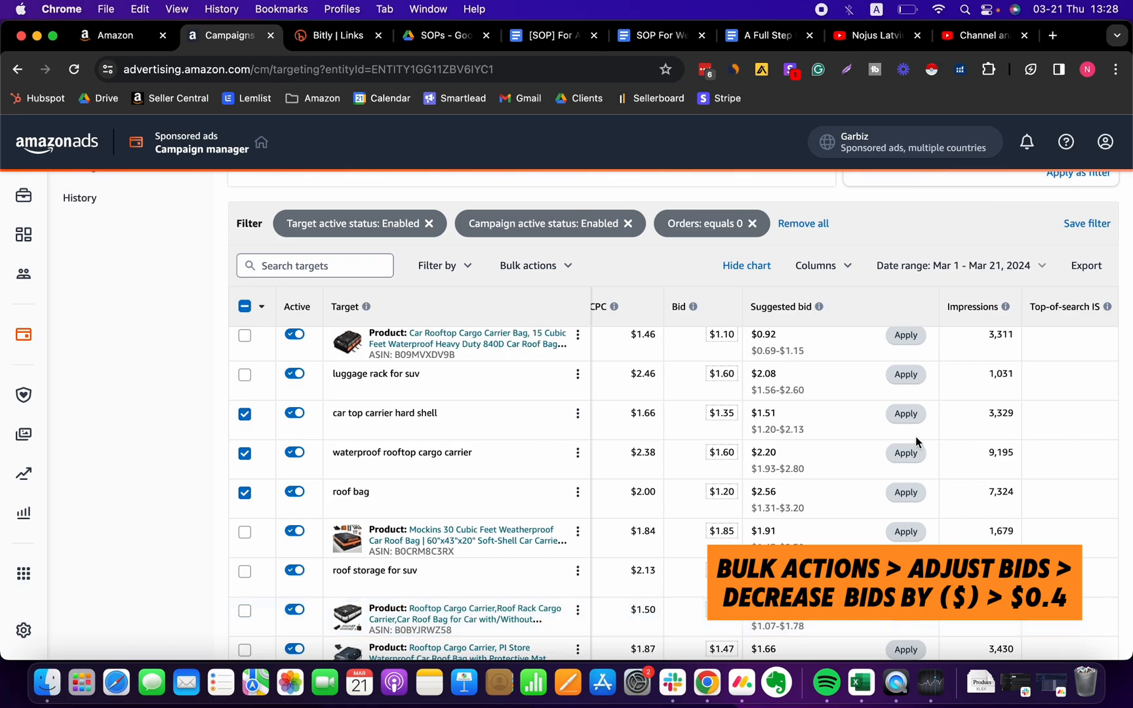
pyautogui.scroll(6, 917, 440)
pyautogui.scroll(-4, 841, 264)
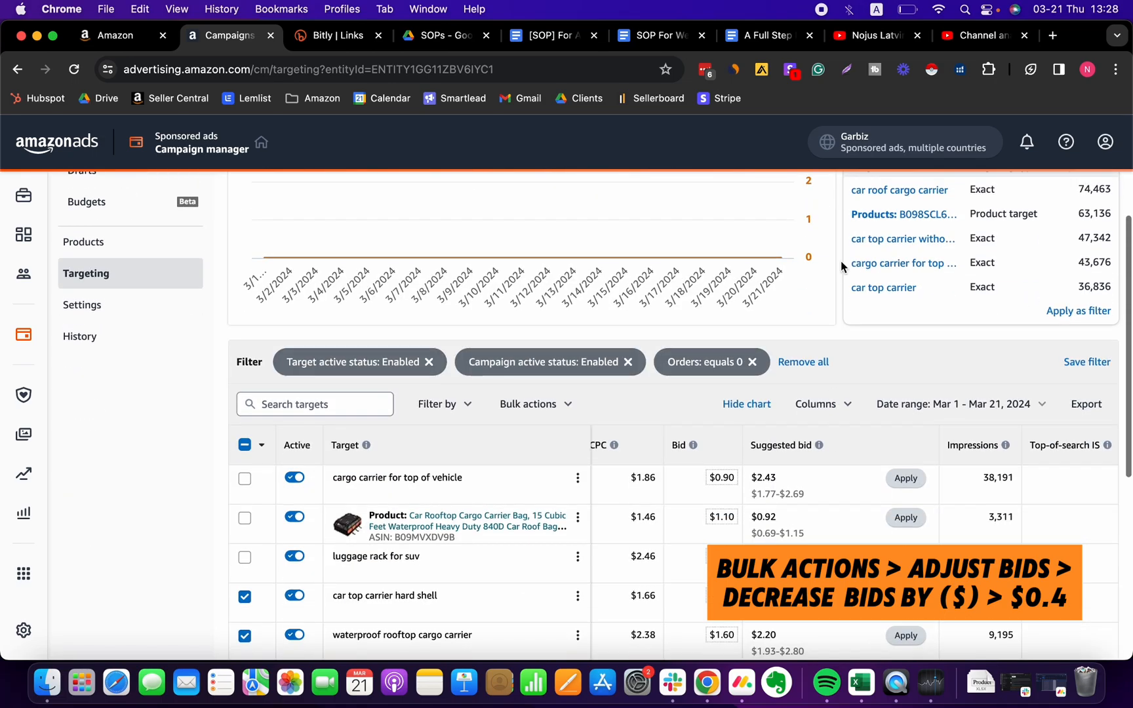
pyautogui.scroll(4, 841, 261)
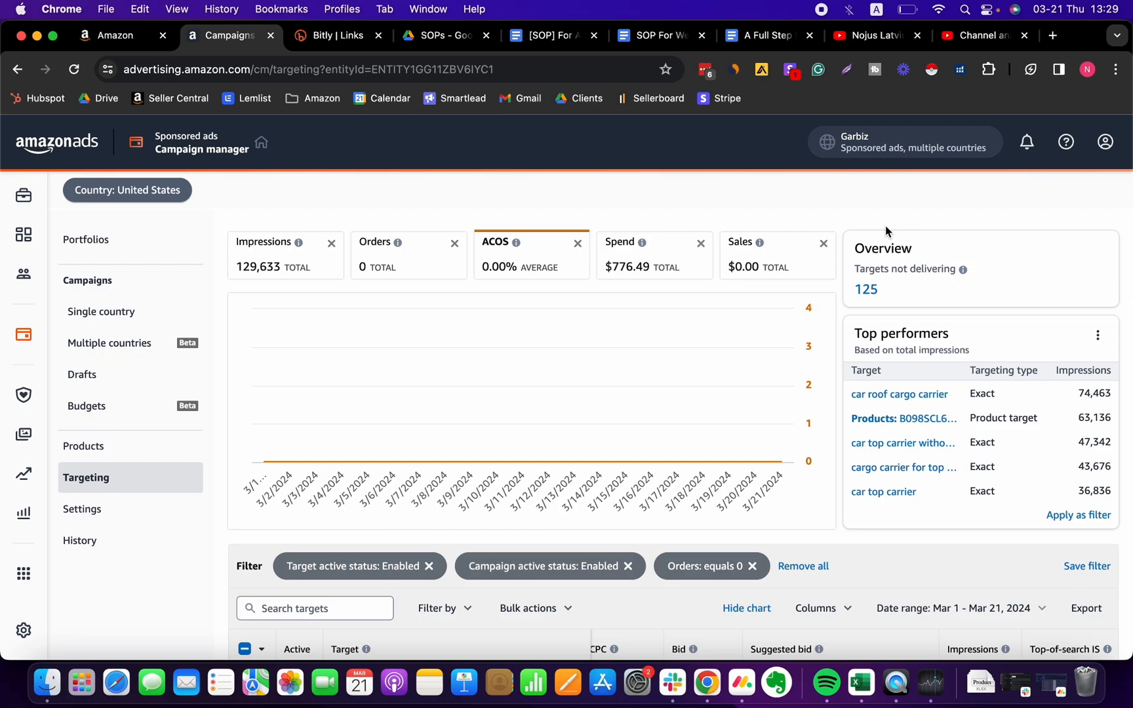
pyautogui.scroll(-4, 879, 197)
pyautogui.scroll(3, 877, 194)
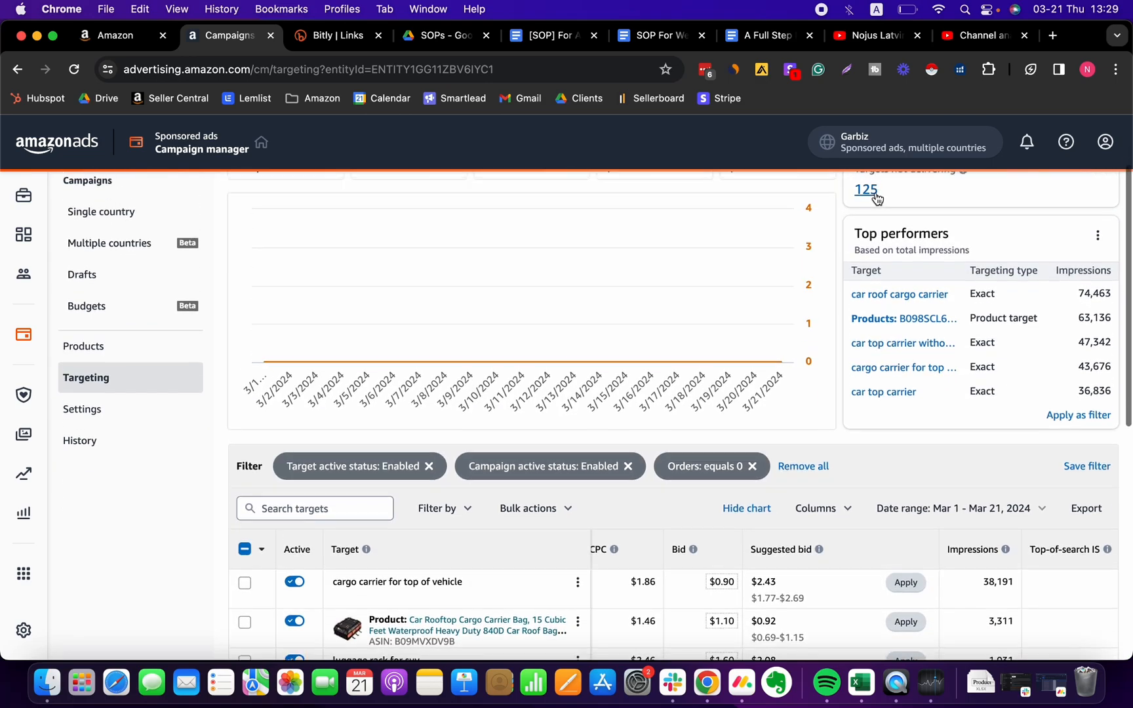
pyautogui.scroll(-5, 820, 357)
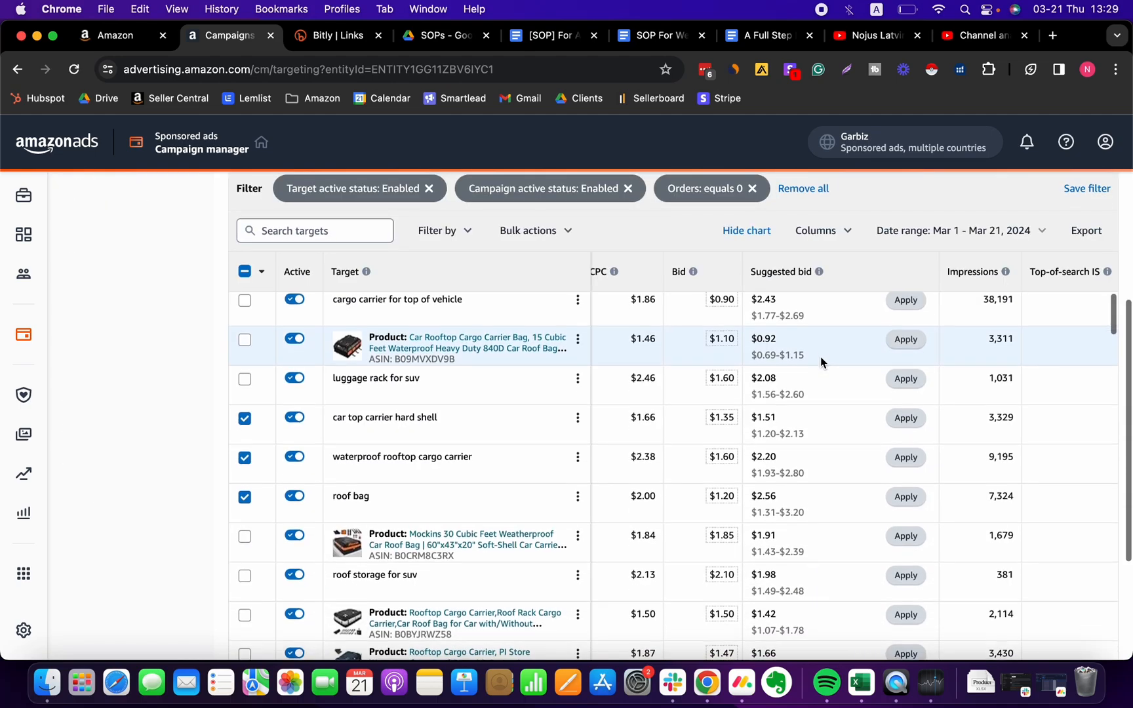
pyautogui.scroll(2, 821, 356)
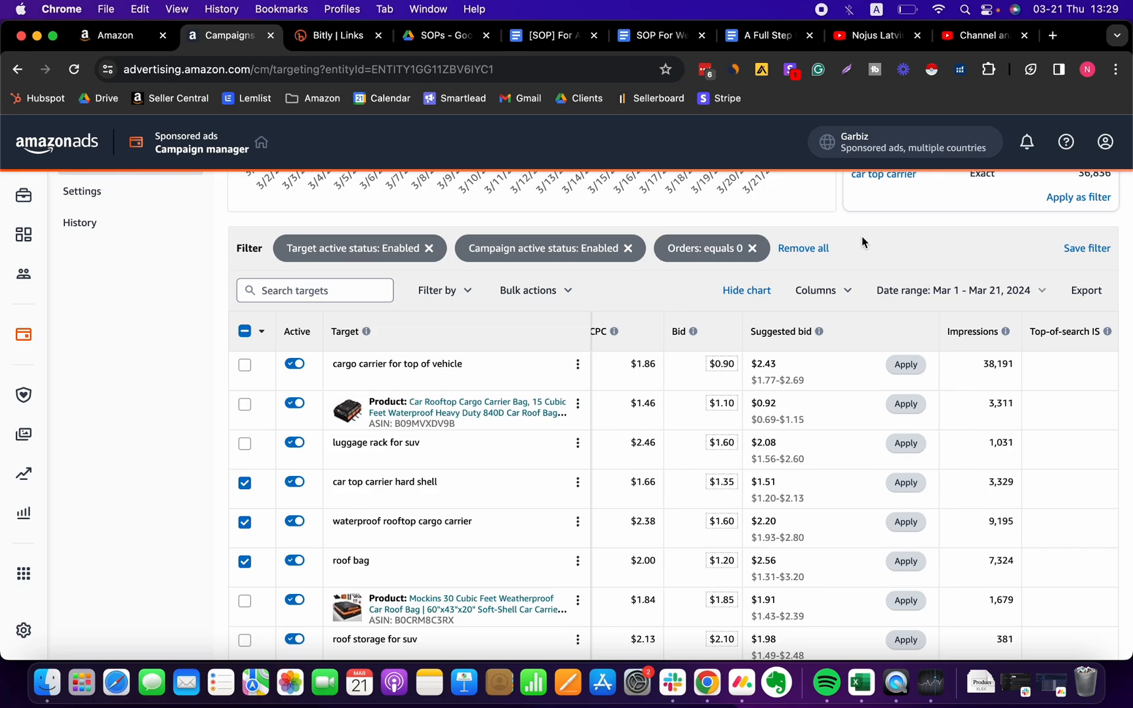
pyautogui.scroll(5, 862, 238)
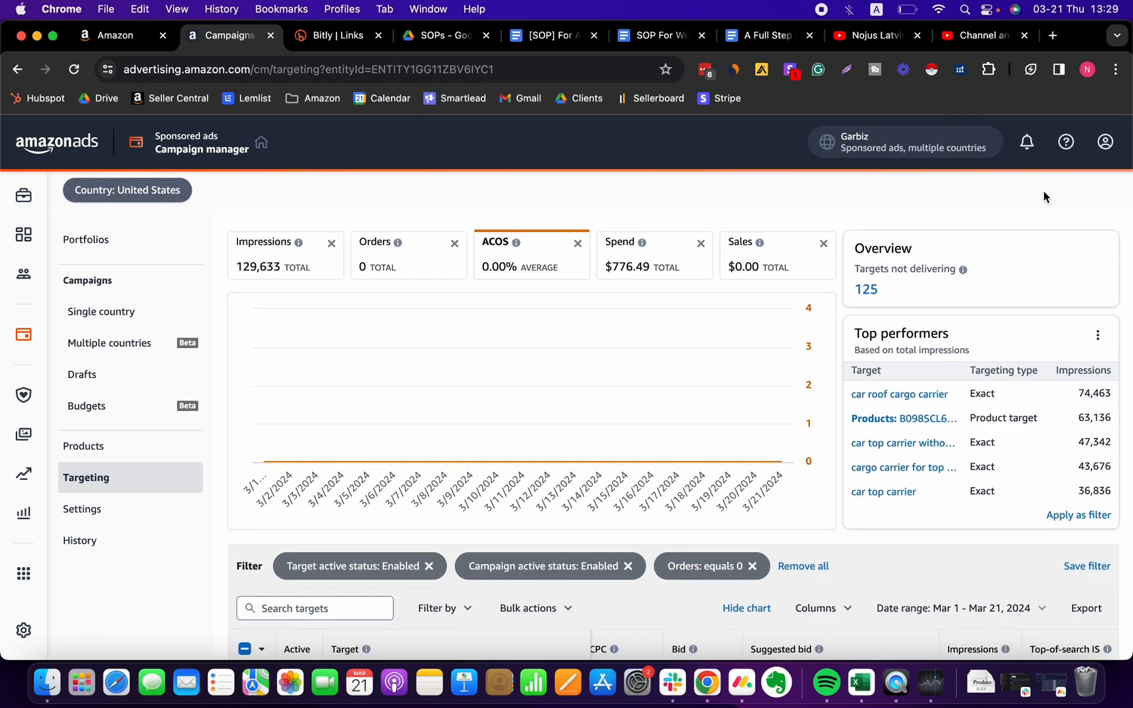
pyautogui.scroll(-1, 1062, 238)
pyautogui.scroll(-6, 1061, 229)
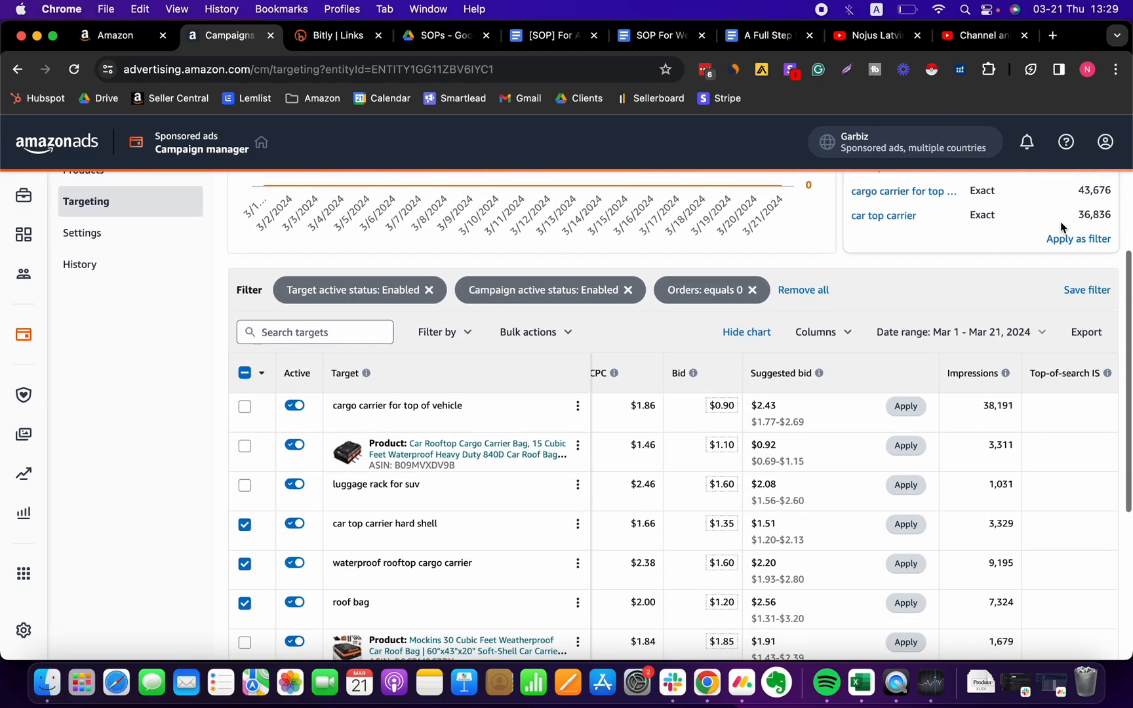
pyautogui.scroll(-3, 885, 328)
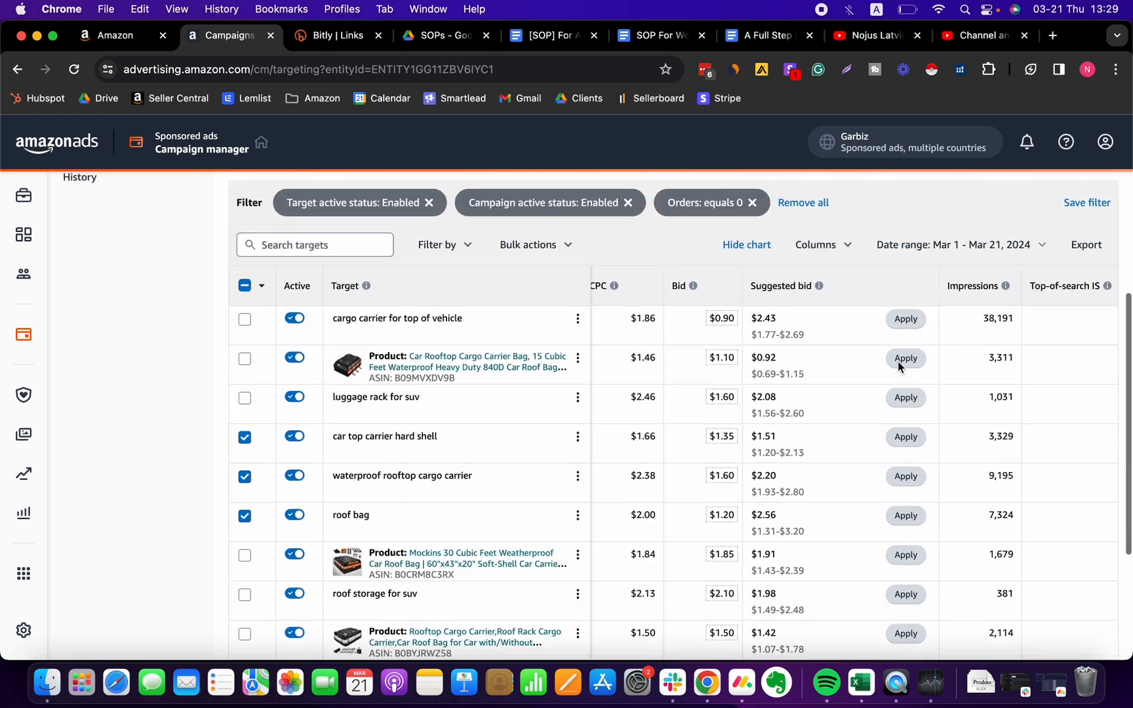
# - Compare the clicks, spend, orders, CPC and bids of the targets filtered to zero orders
pyautogui.hscroll(10, 1006, 423)
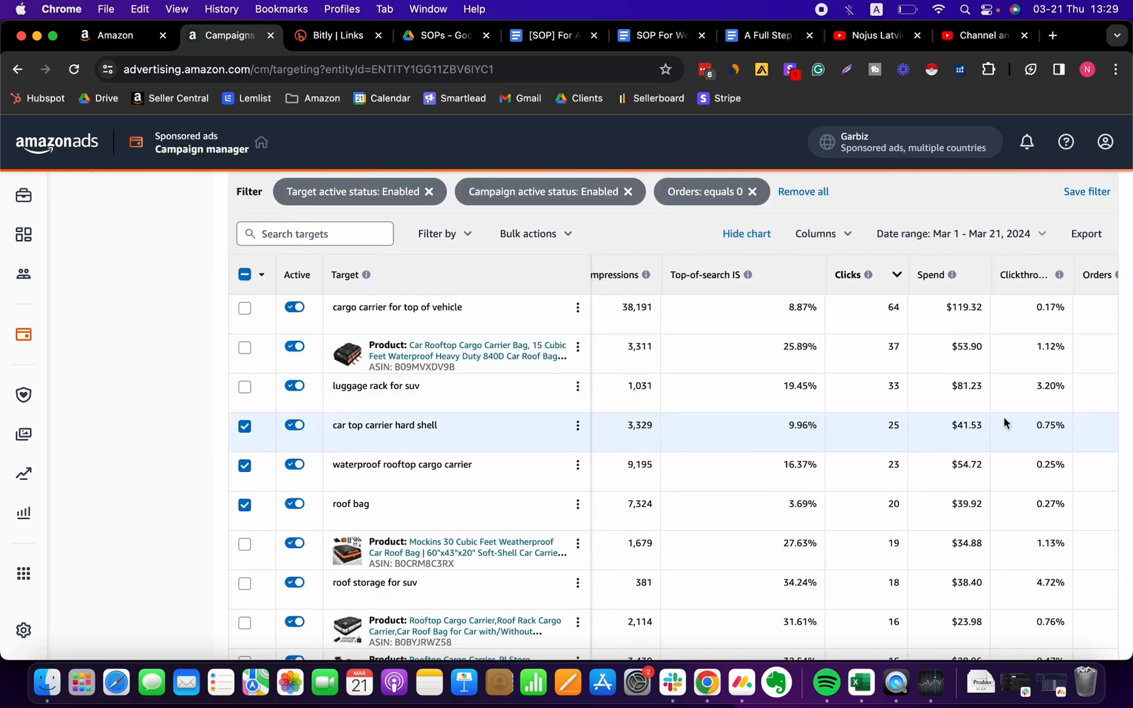
pyautogui.hscroll(-3, 1005, 423)
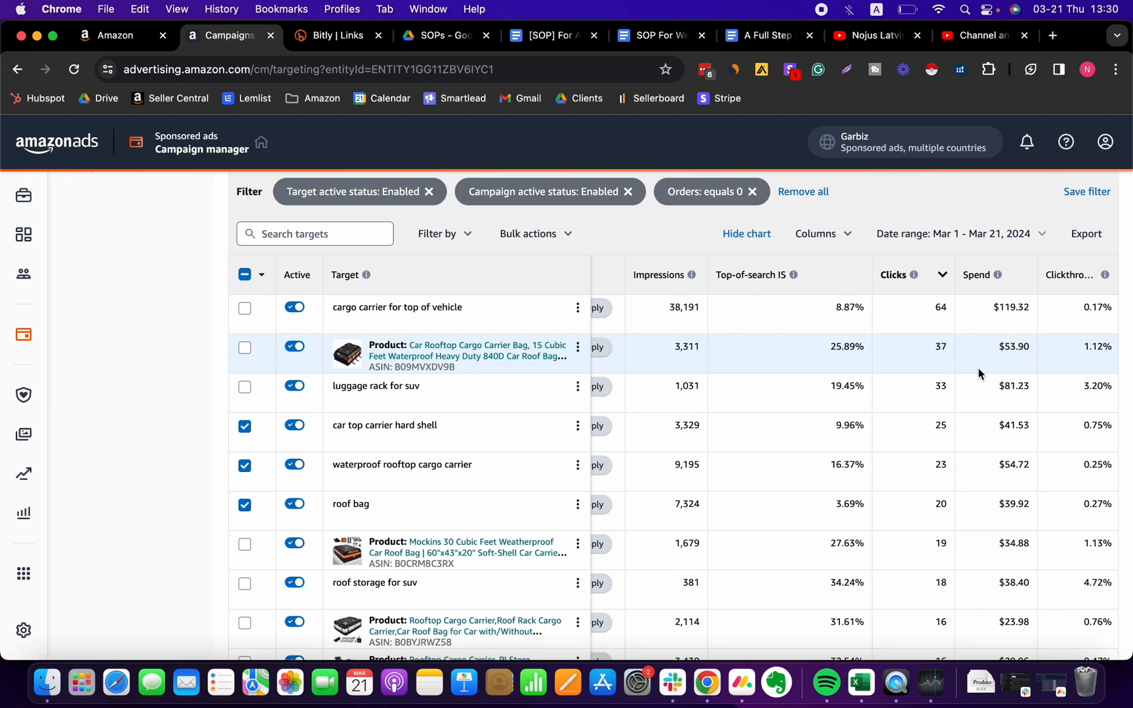
pyautogui.hscroll(5, 979, 373)
pyautogui.hscroll(-15, 978, 372)
pyautogui.scroll(-3, 729, 505)
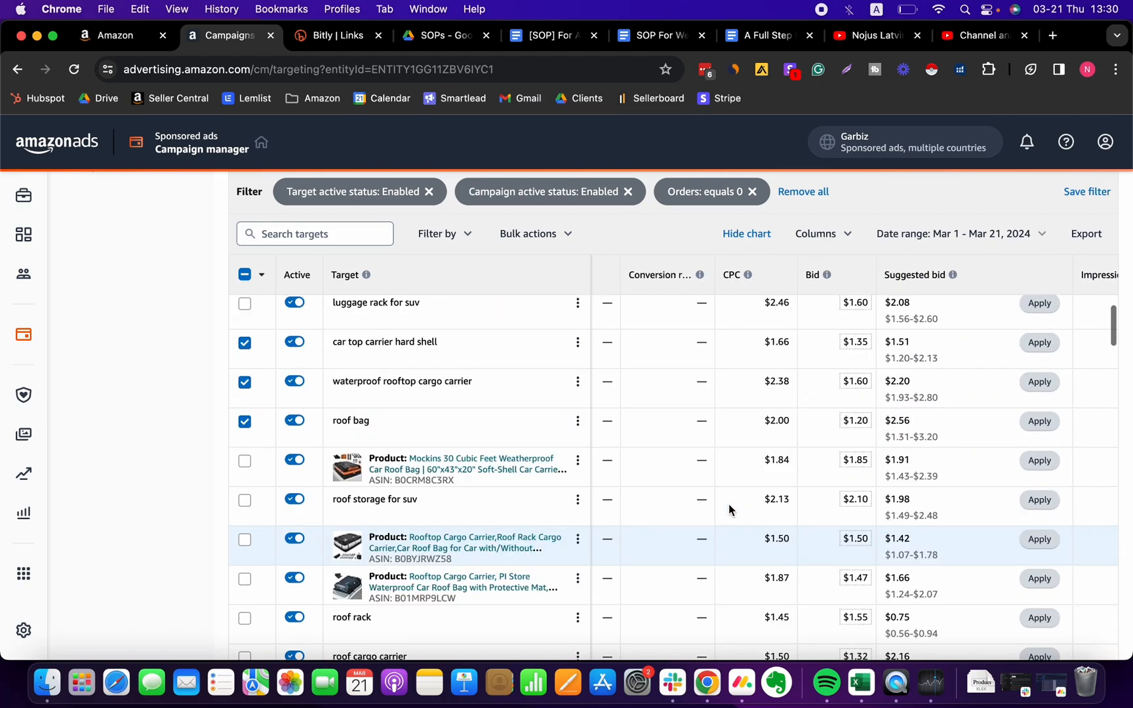
pyautogui.scroll(3, 728, 505)
pyautogui.scroll(6, 652, 471)
pyautogui.scroll(-1, 645, 491)
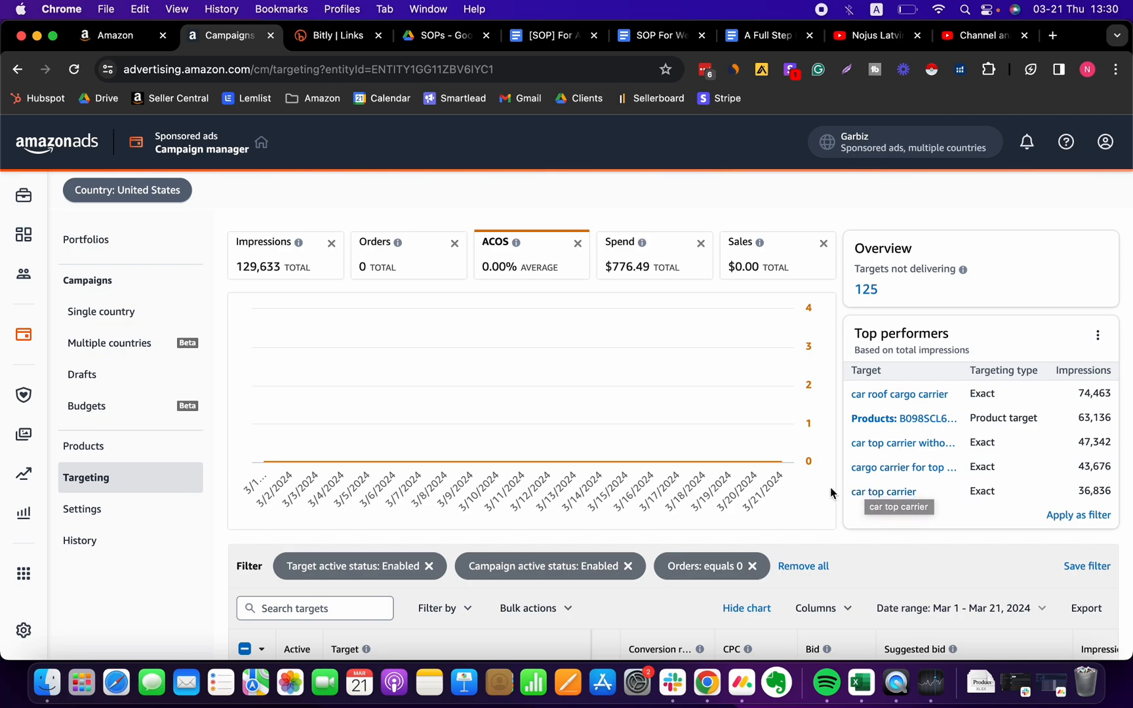
pyautogui.scroll(-5, 833, 489)
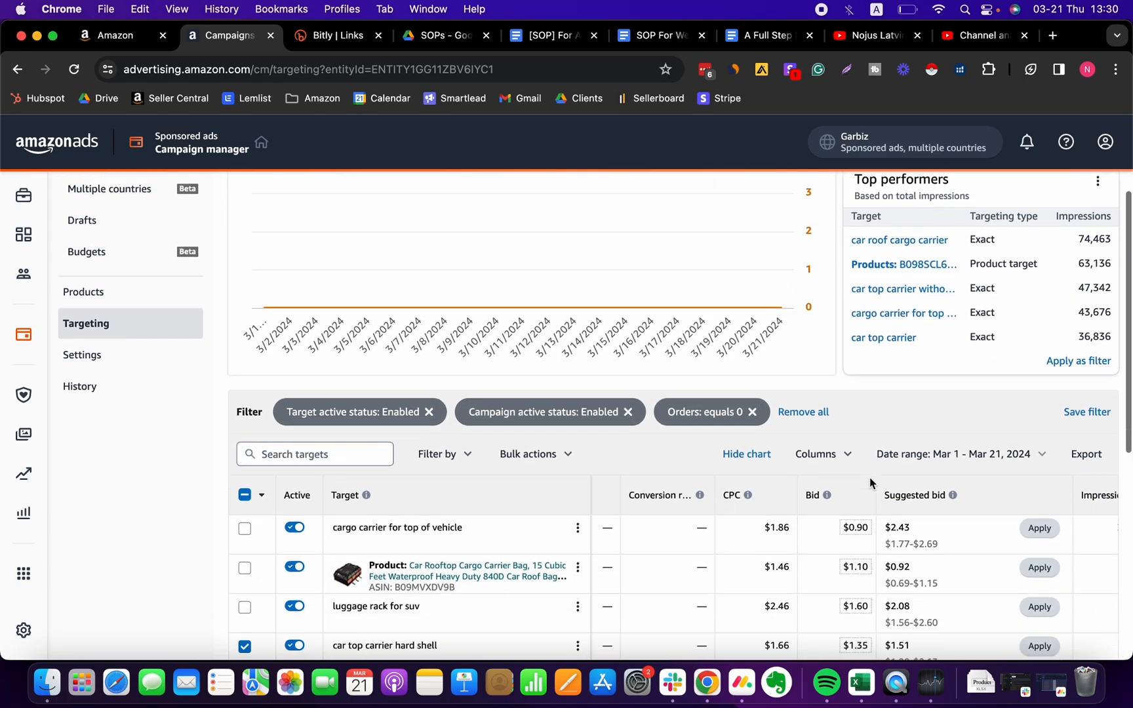
pyautogui.scroll(1, 870, 478)
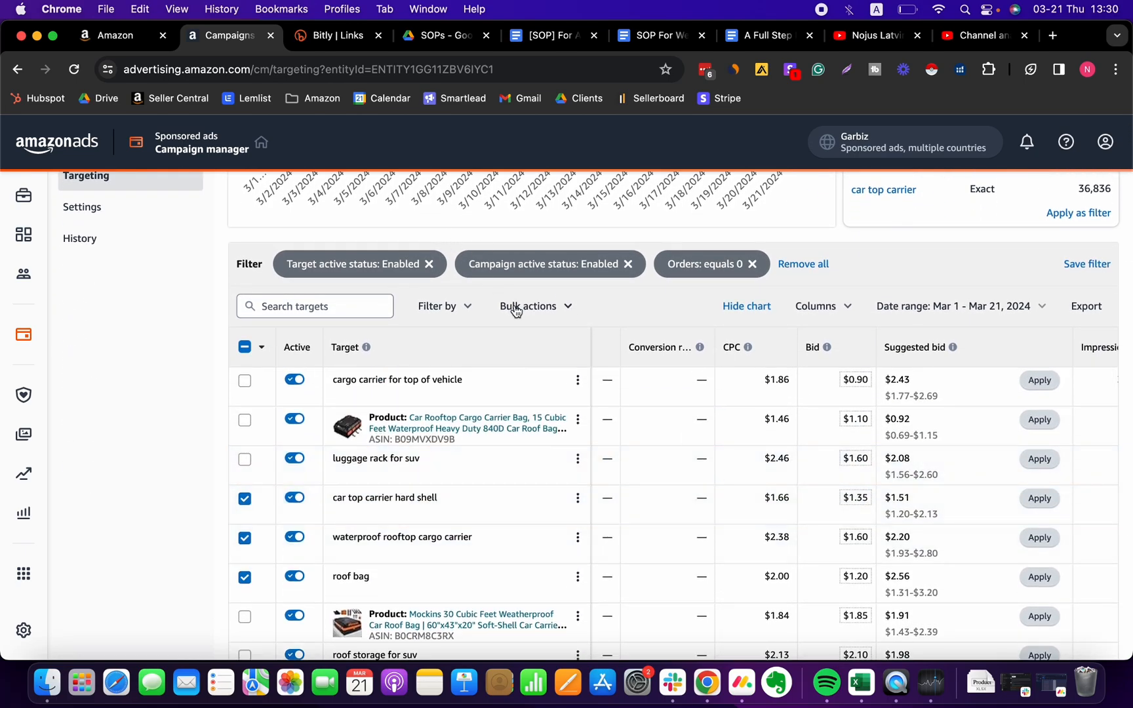
# - View the bulk actions available for the three selected targets, leaving the list unchanged
pyautogui.click(531, 316)
pyautogui.click(409, 292)
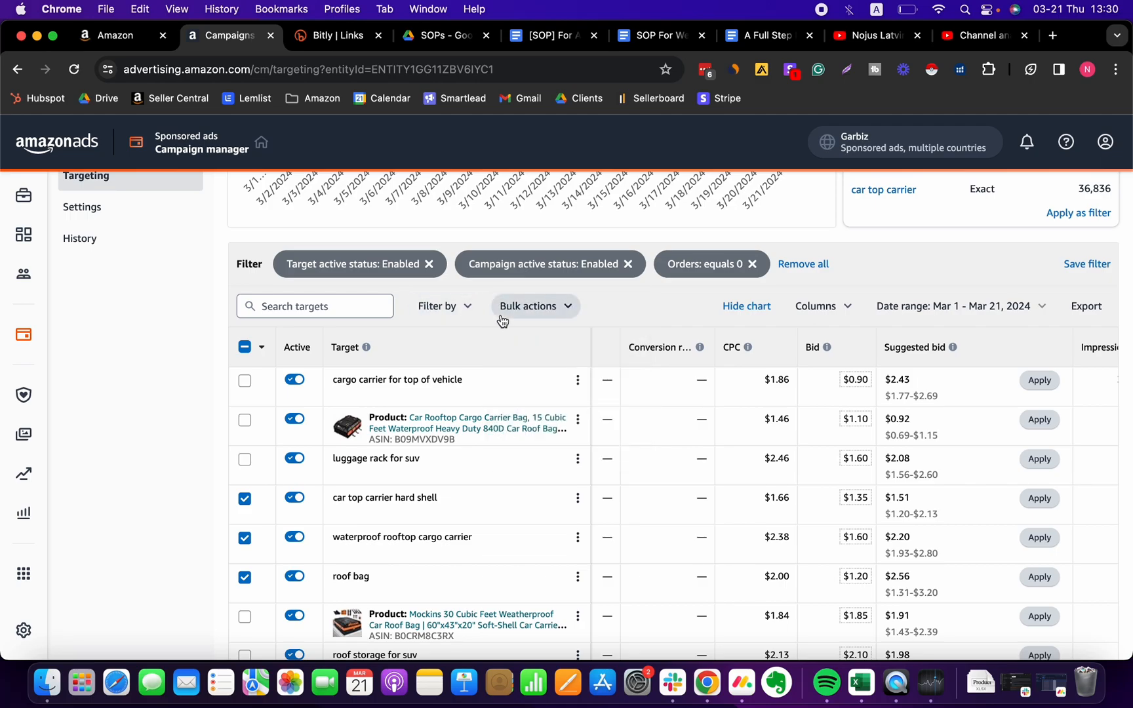
pyautogui.click(525, 317)
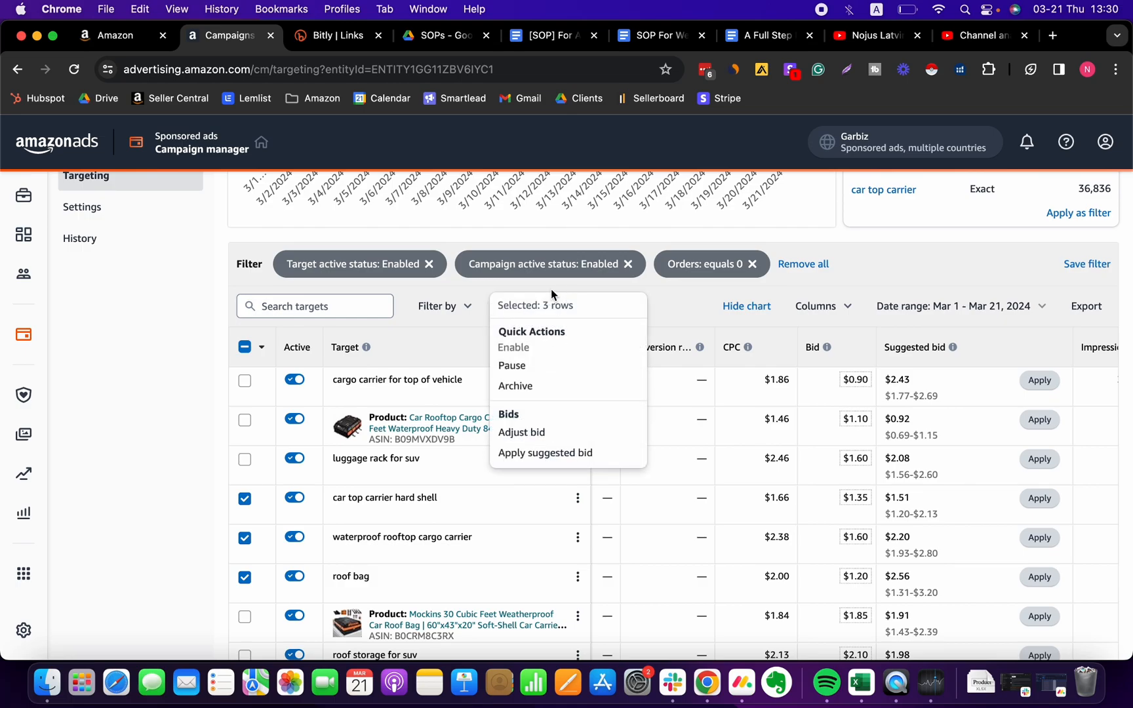
pyautogui.click(551, 299)
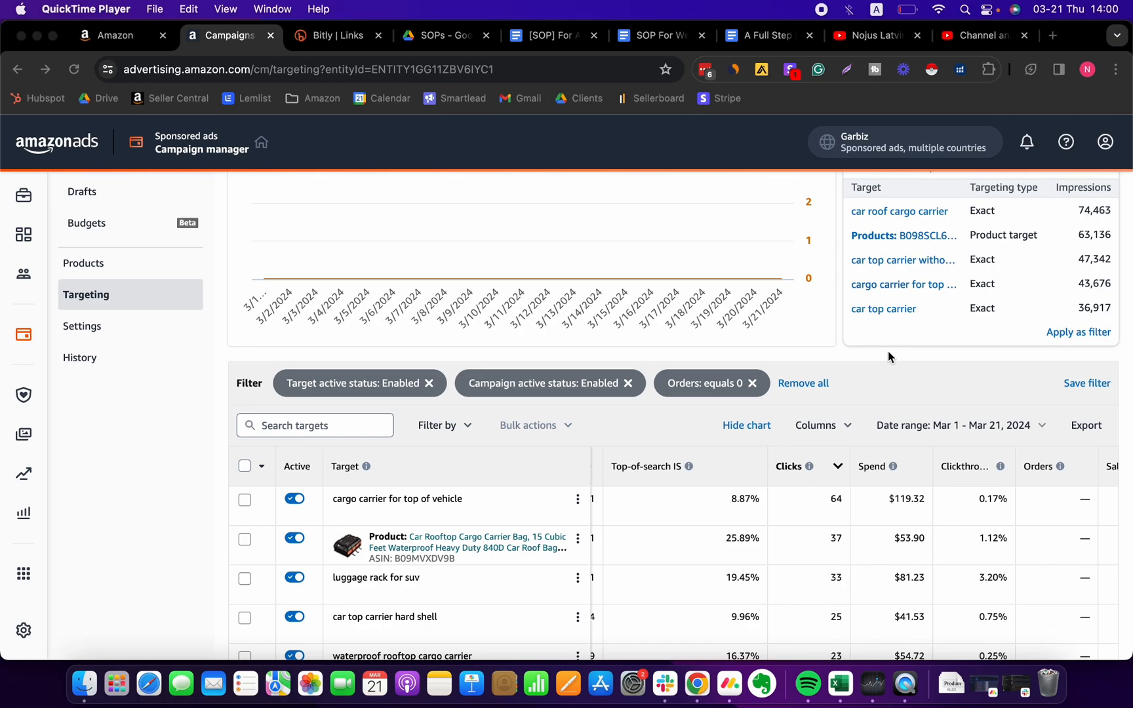
# - Check the clicks, spend, click-through rate, orders and ACOS of the zero-order target "cargo carrier for top of vehicle"
pyautogui.scroll(-3, 888, 351)
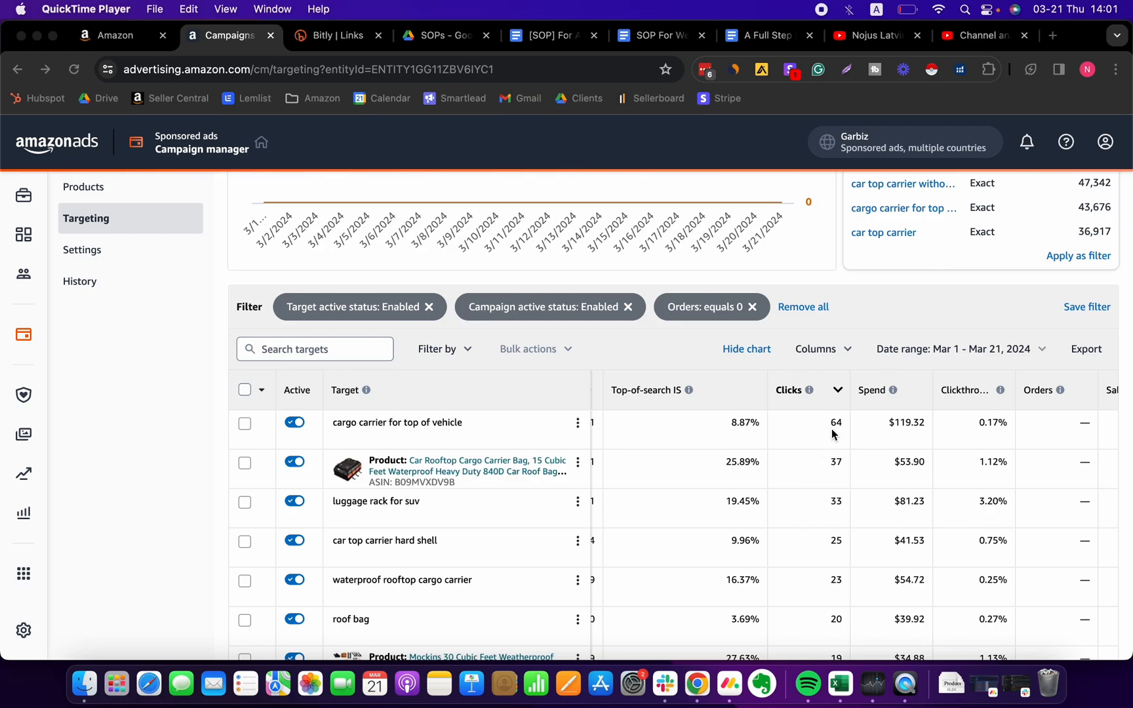
pyautogui.hscroll(3, 955, 438)
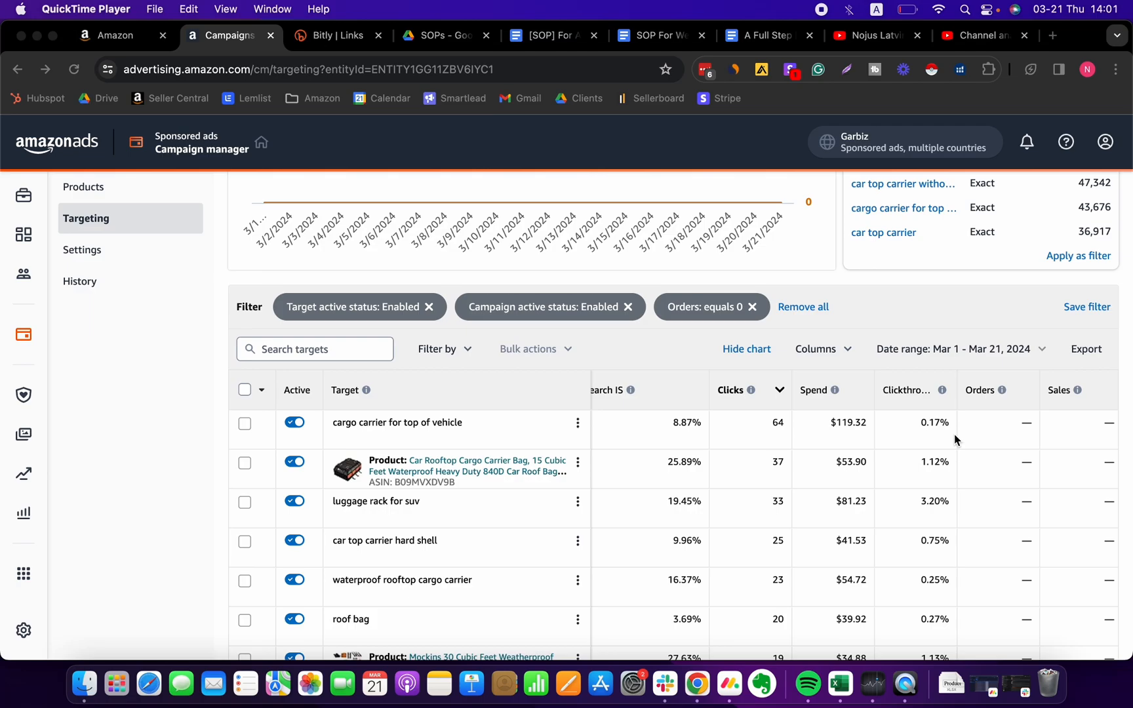
pyautogui.hscroll(4, 954, 434)
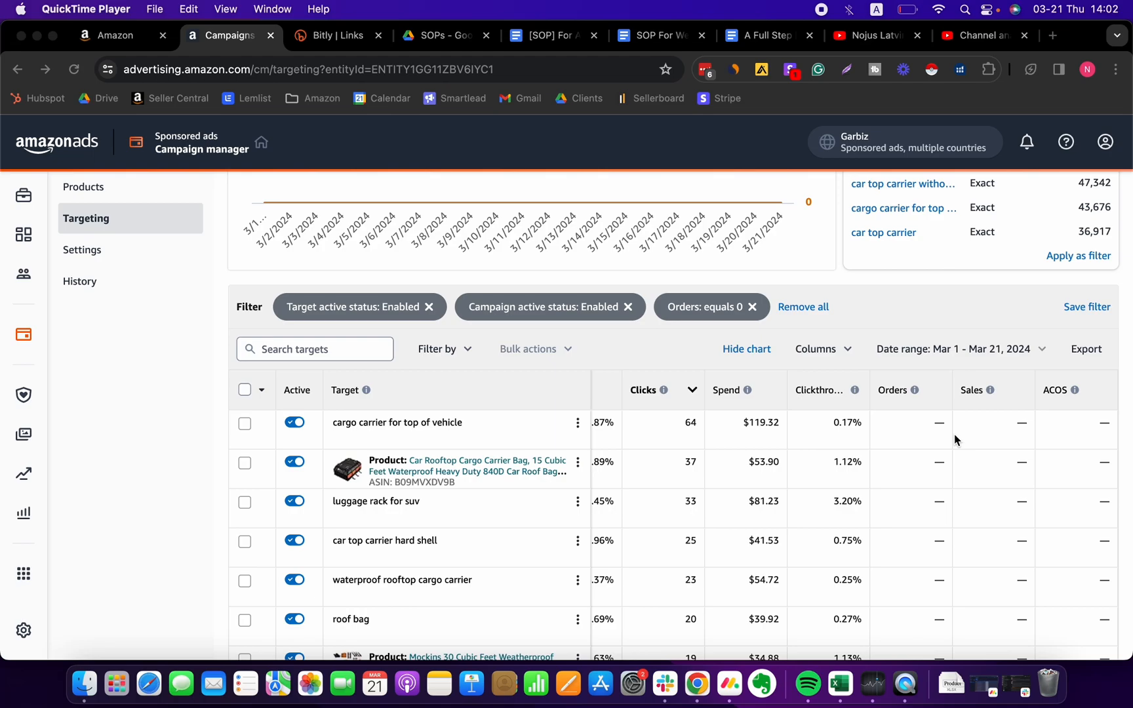
pyautogui.hscroll(-10, 834, 453)
pyautogui.hscroll(10, 834, 454)
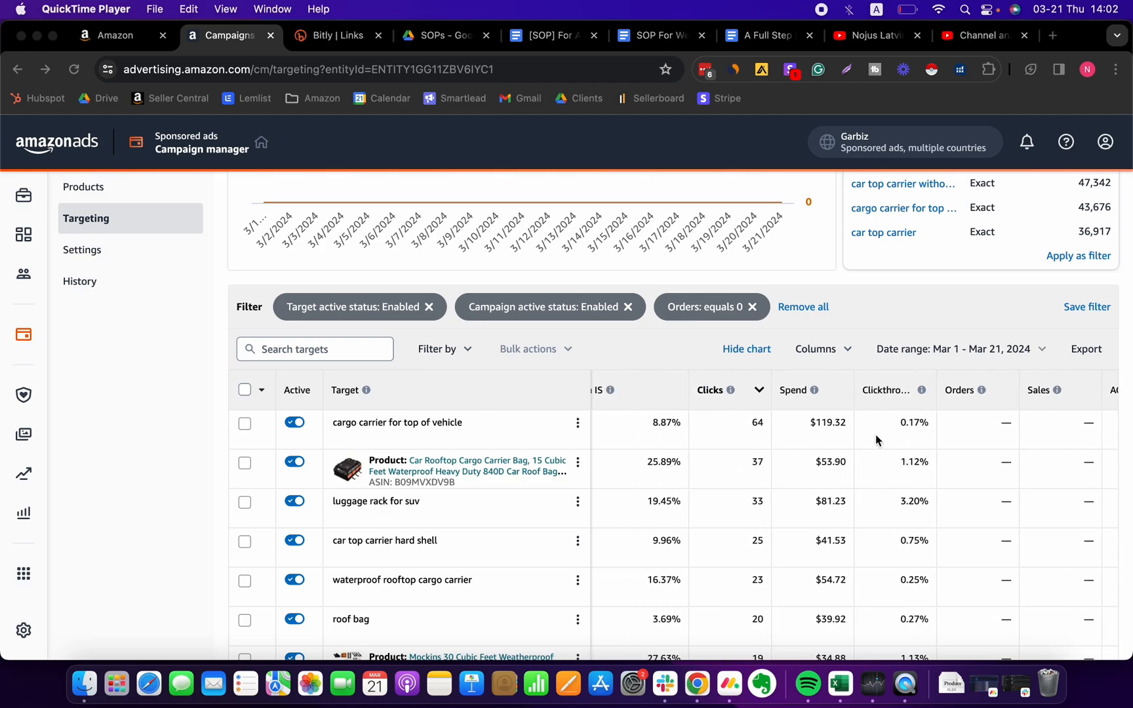
pyautogui.hscroll(-1, 781, 441)
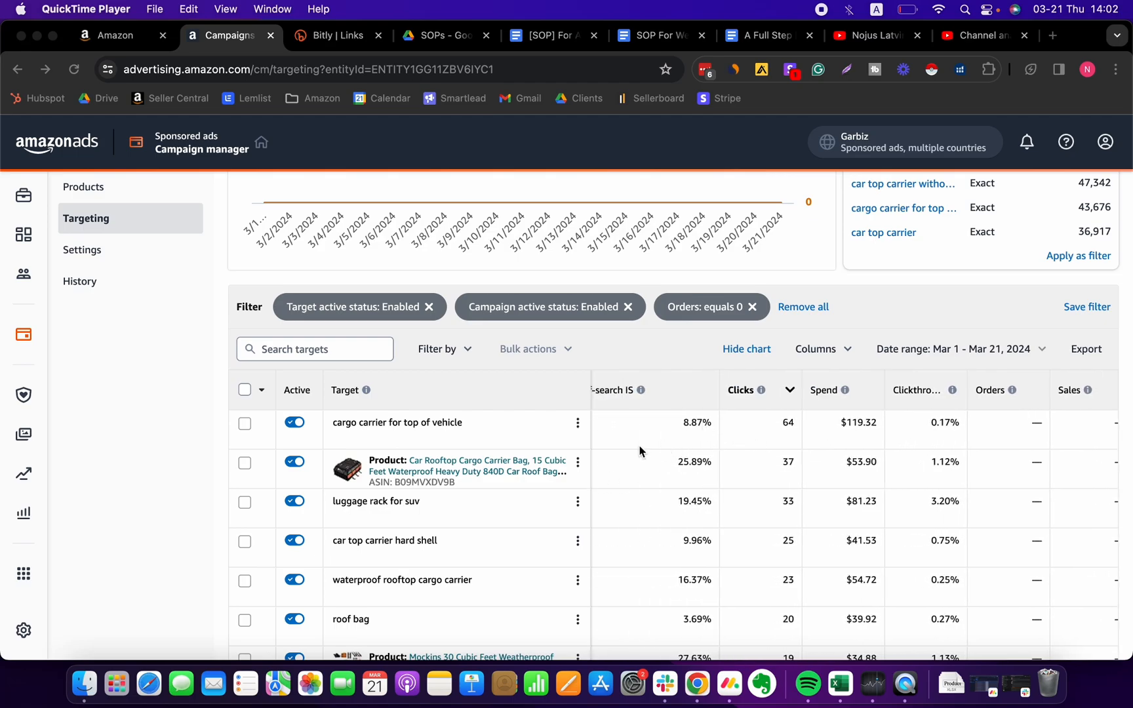
pyautogui.hscroll(-1, 656, 446)
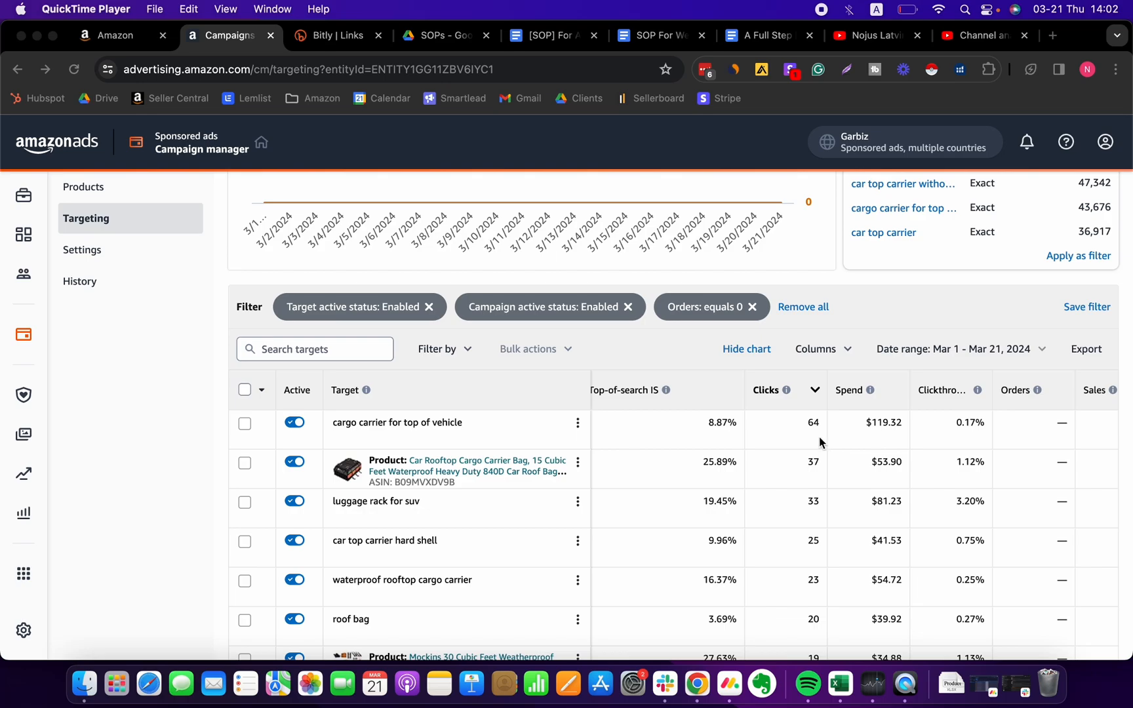
# - Open the ad group "Cargo Bag - SP - B0CDCK4PW1 - H10 - Exact 3" of "cargo carrier for top of vehicle" in a new tab
pyautogui.hscroll(-10, 822, 442)
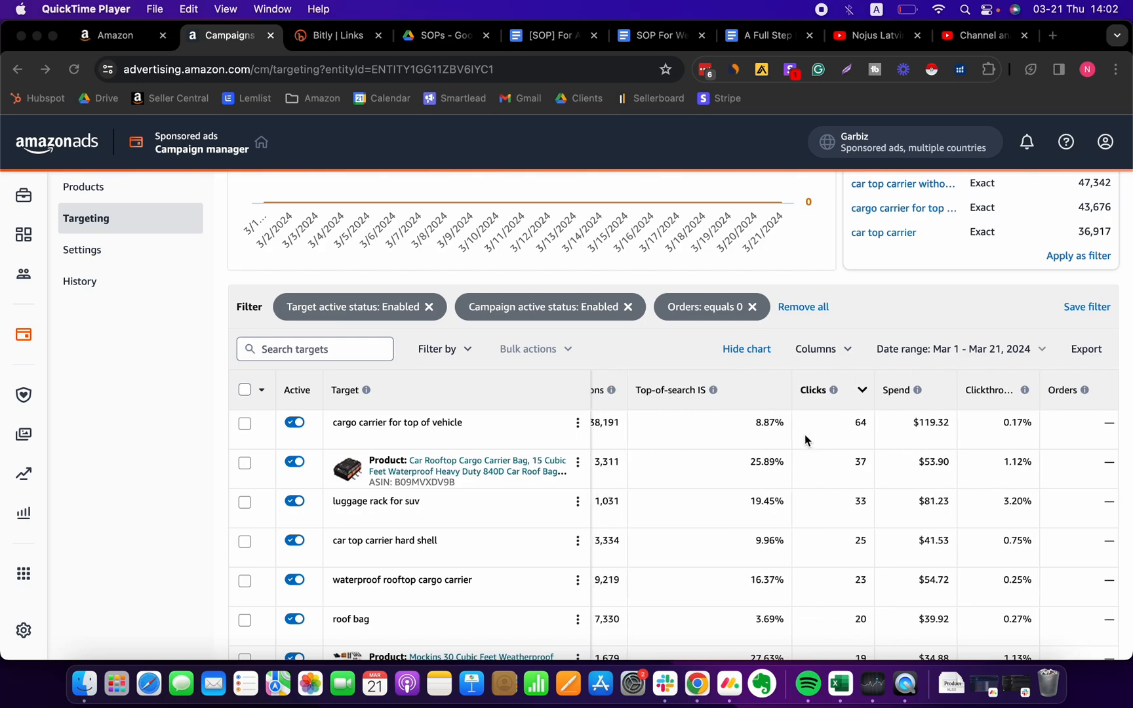
pyautogui.hscroll(-5, 774, 438)
pyautogui.hscroll(4, 679, 423)
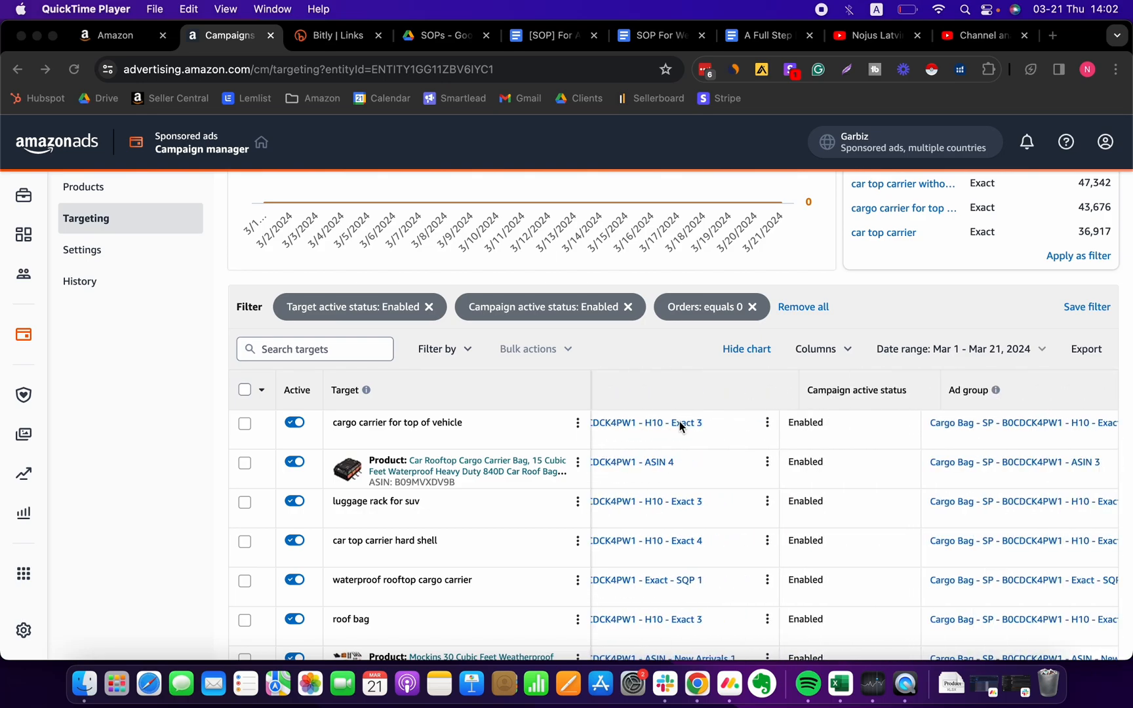
pyautogui.rightClick(832, 430)
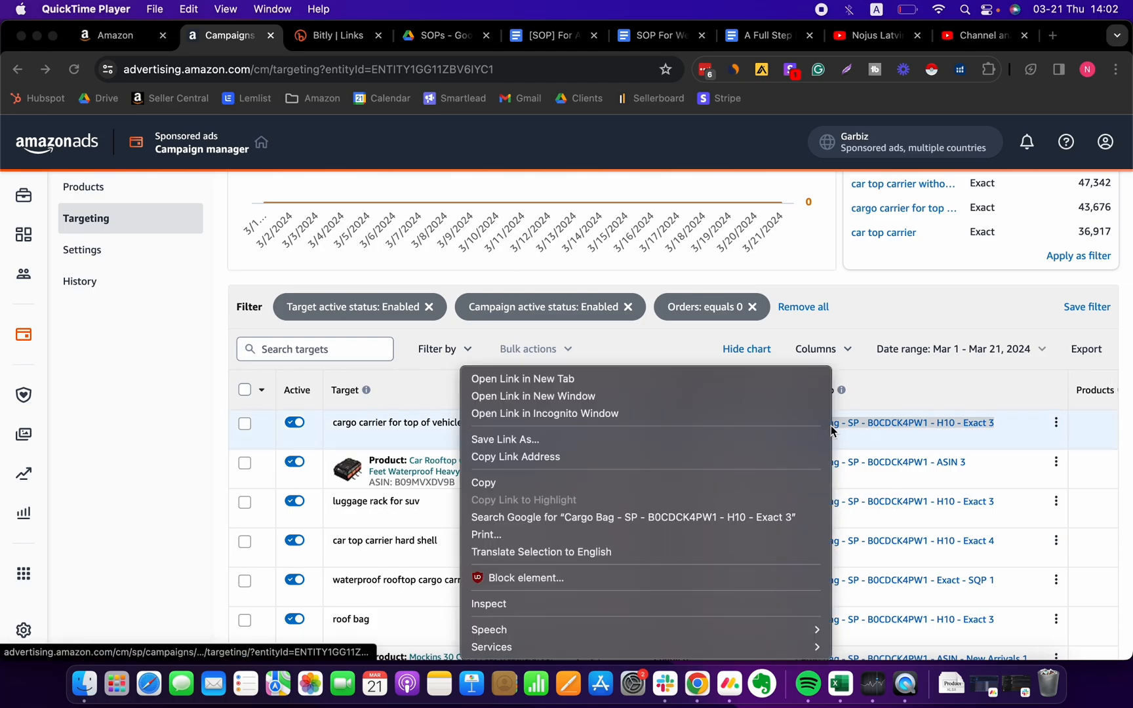
pyautogui.click(921, 430)
pyautogui.rightClick(912, 429)
pyautogui.click(918, 437)
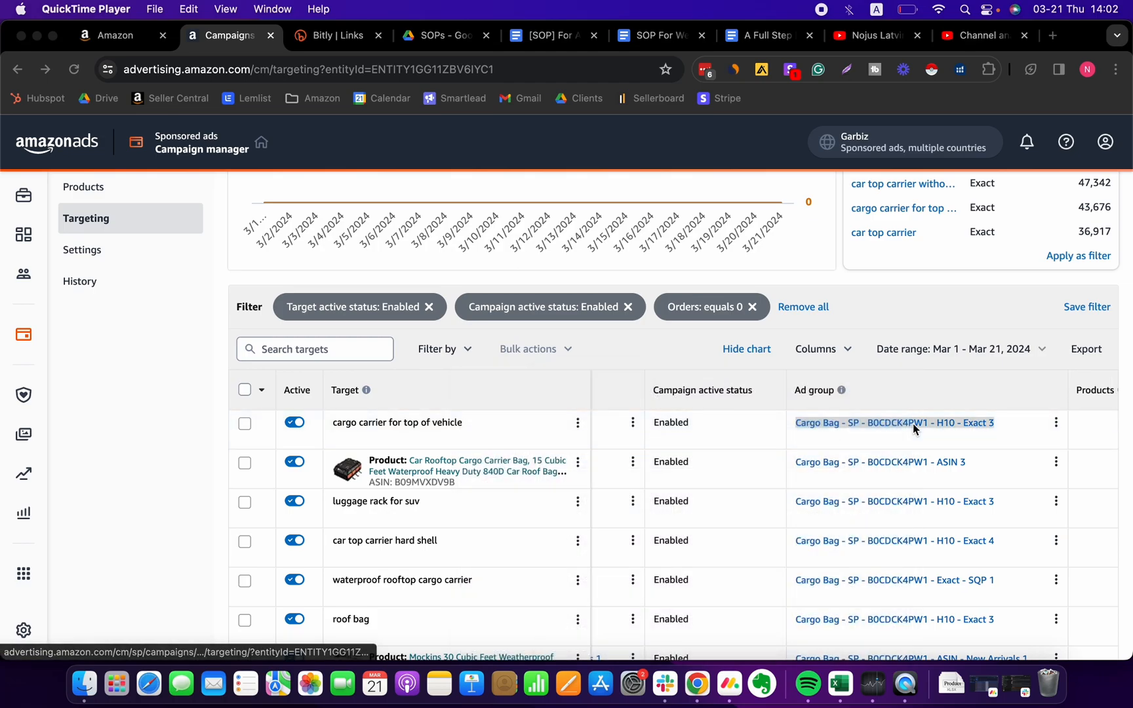
pyautogui.click(854, 448)
pyautogui.click(888, 426)
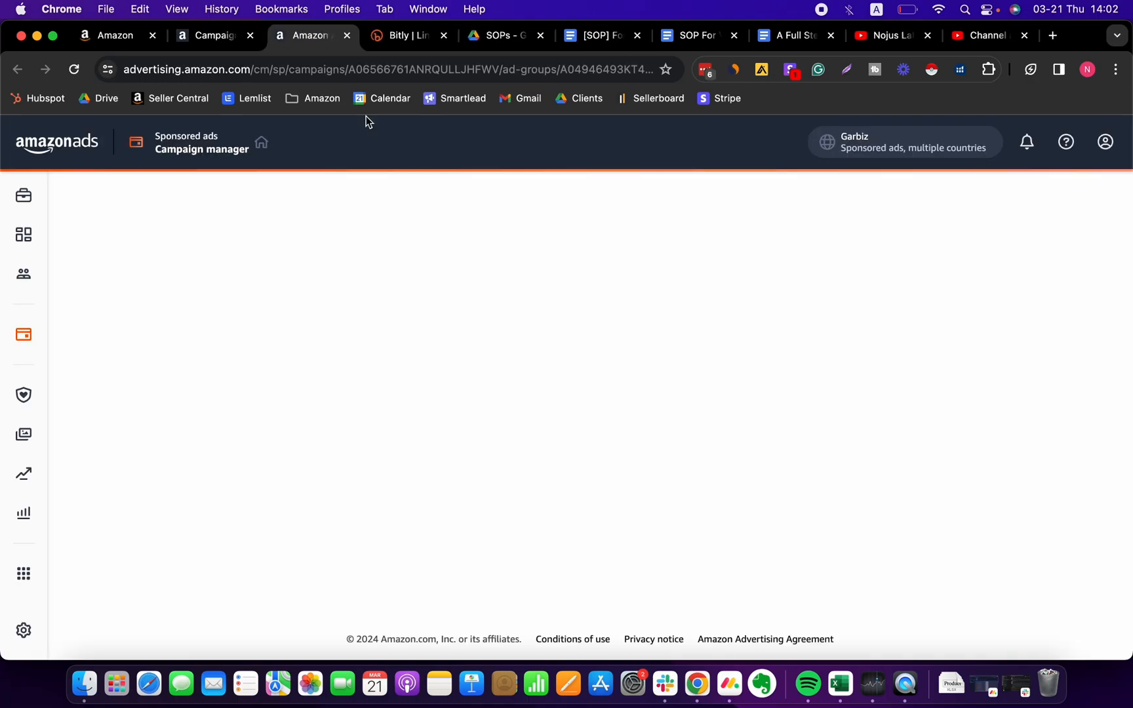
# - Examine the ad group's daily spend and sales chart and check its date range options
pyautogui.scroll(-2, 764, 317)
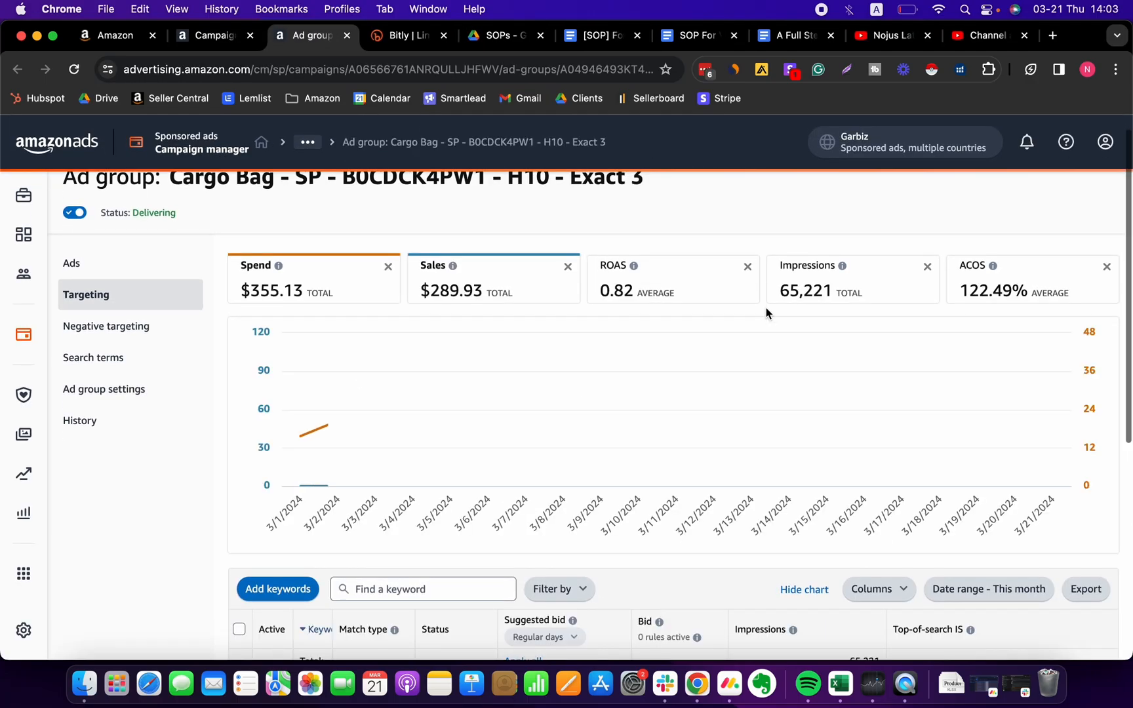
pyautogui.scroll(2, 924, 481)
pyautogui.moveTo(1023, 480)
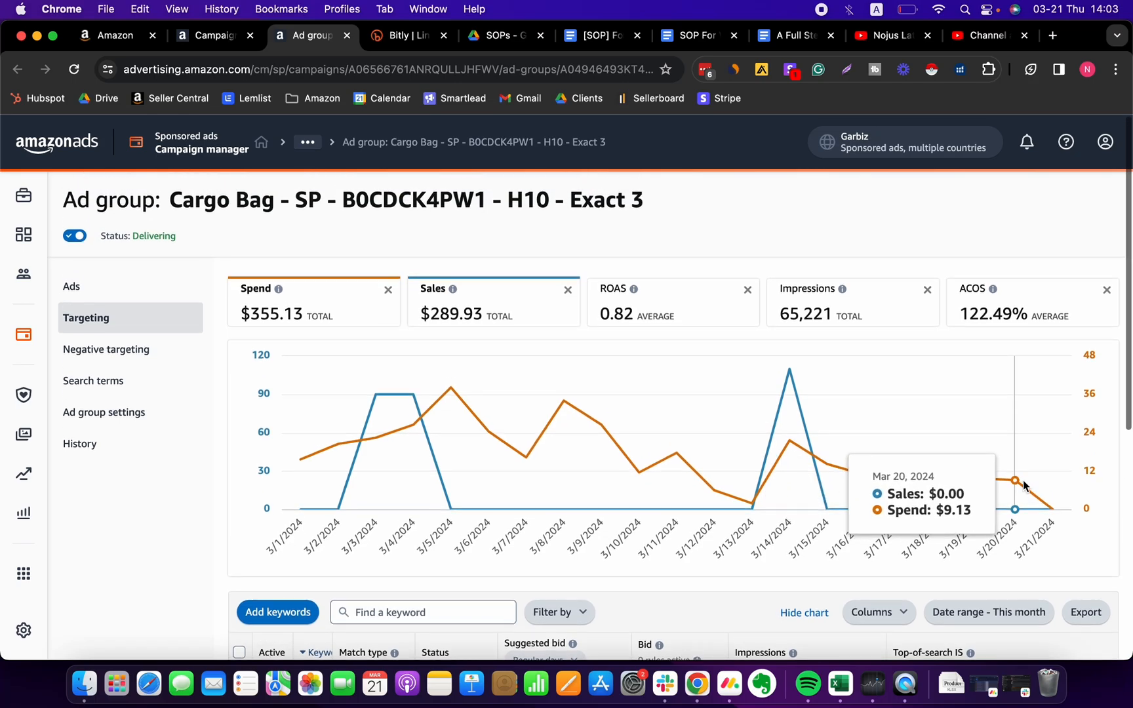
pyautogui.scroll(-2, 1024, 482)
pyautogui.click(977, 544)
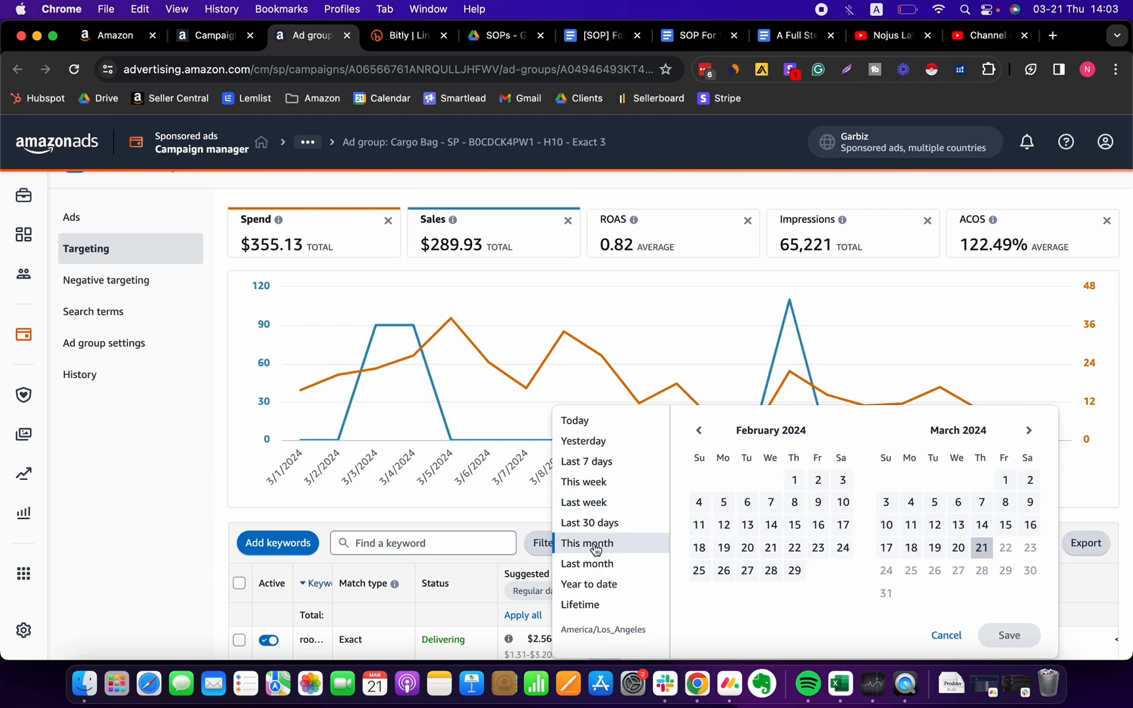
pyautogui.click(227, 516)
# - Widen the Keyword column to show full keyword names and compare the ad group's keywords by clicks, spend, orders and ACOS
pyautogui.scroll(-5, 484, 427)
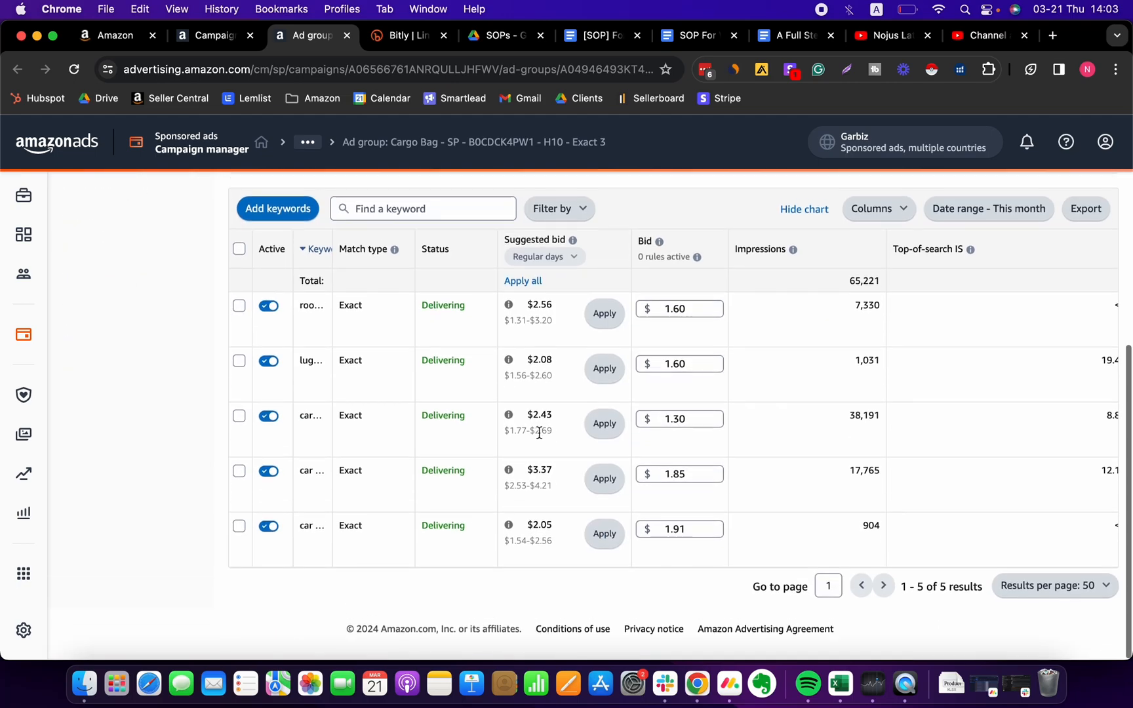
pyautogui.hscroll(10, 830, 434)
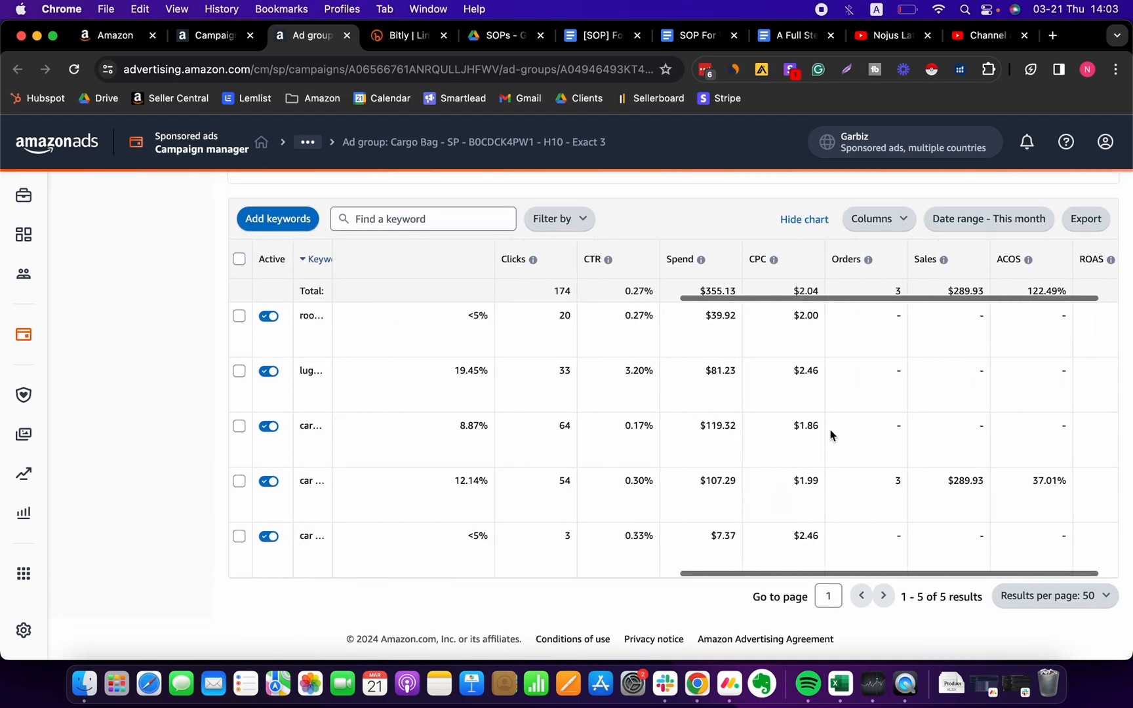
pyautogui.moveTo(333, 257); pyautogui.dragTo(481, 265)
pyautogui.click(332, 252)
pyautogui.moveTo(332, 252); pyautogui.dragTo(471, 262)
pyautogui.scroll(3, 642, 335)
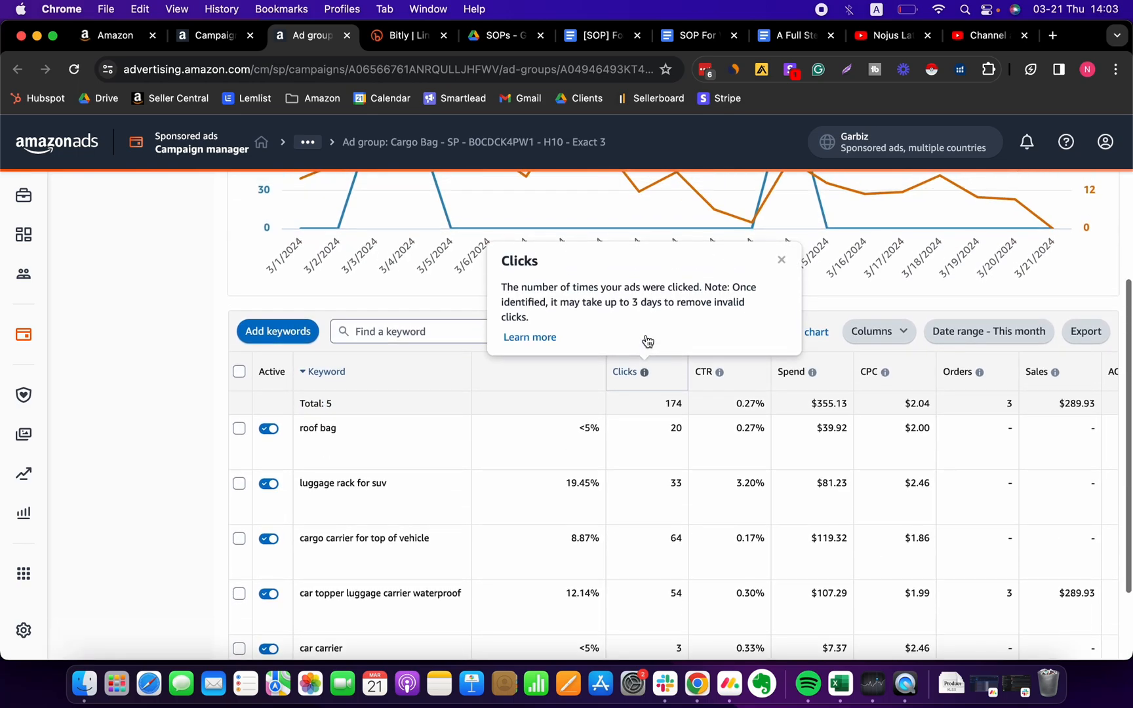
pyautogui.scroll(-2, 741, 423)
pyautogui.scroll(5, 686, 443)
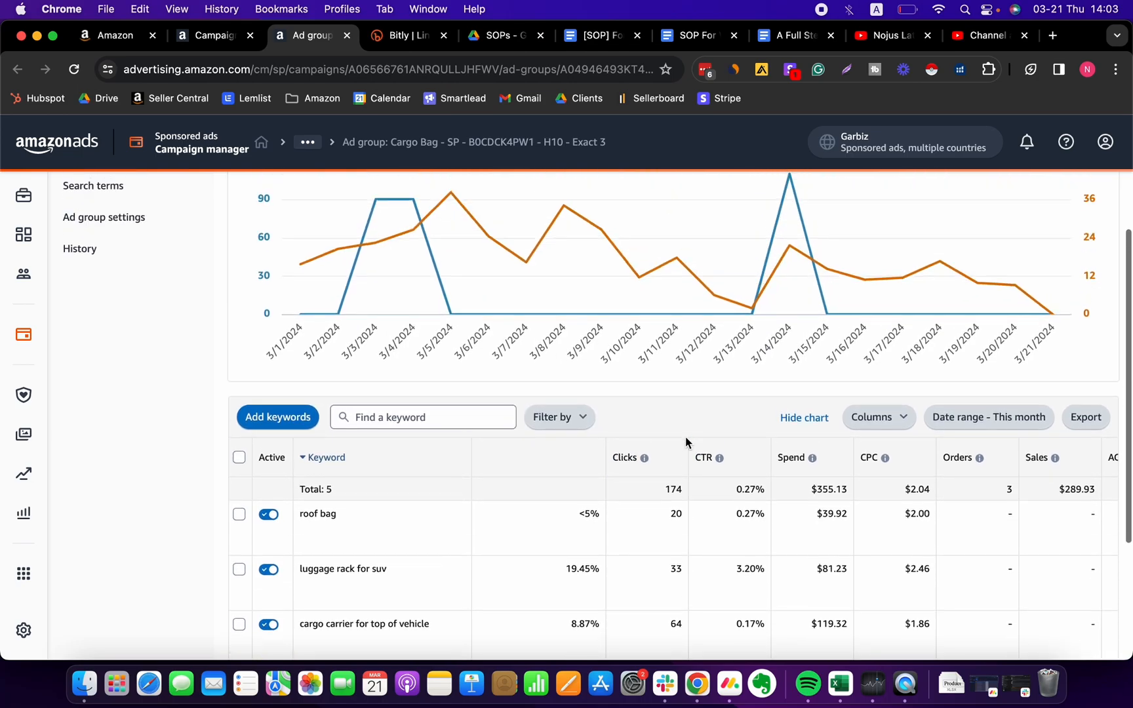
# - Review this month's clicks, spend, orders and ACOS of the ad group's keywords, then set the date range to Last month
pyautogui.scroll(-5, 682, 459)
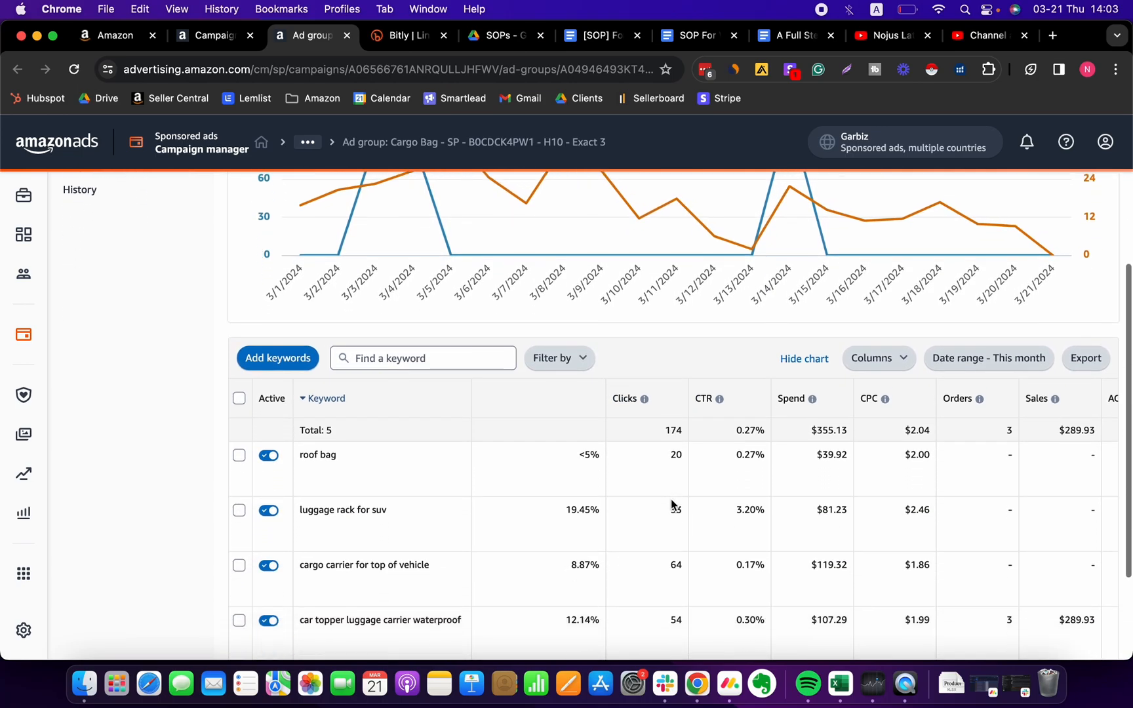
pyautogui.scroll(-2, 712, 437)
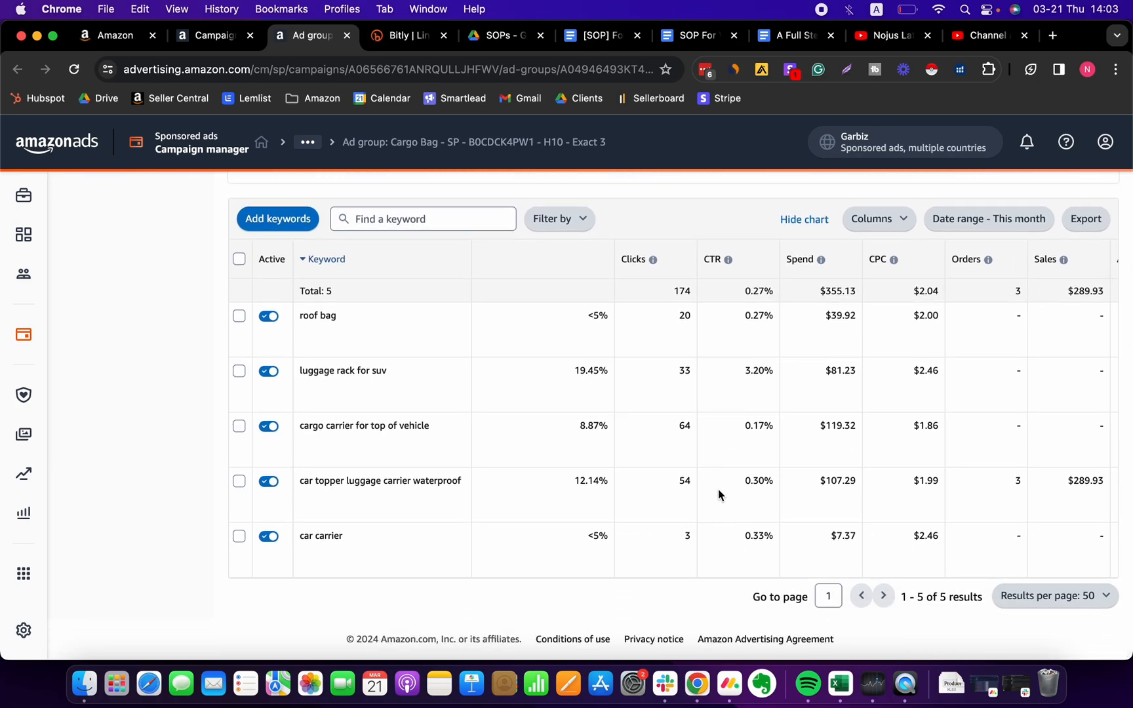
pyautogui.hscroll(5, 786, 497)
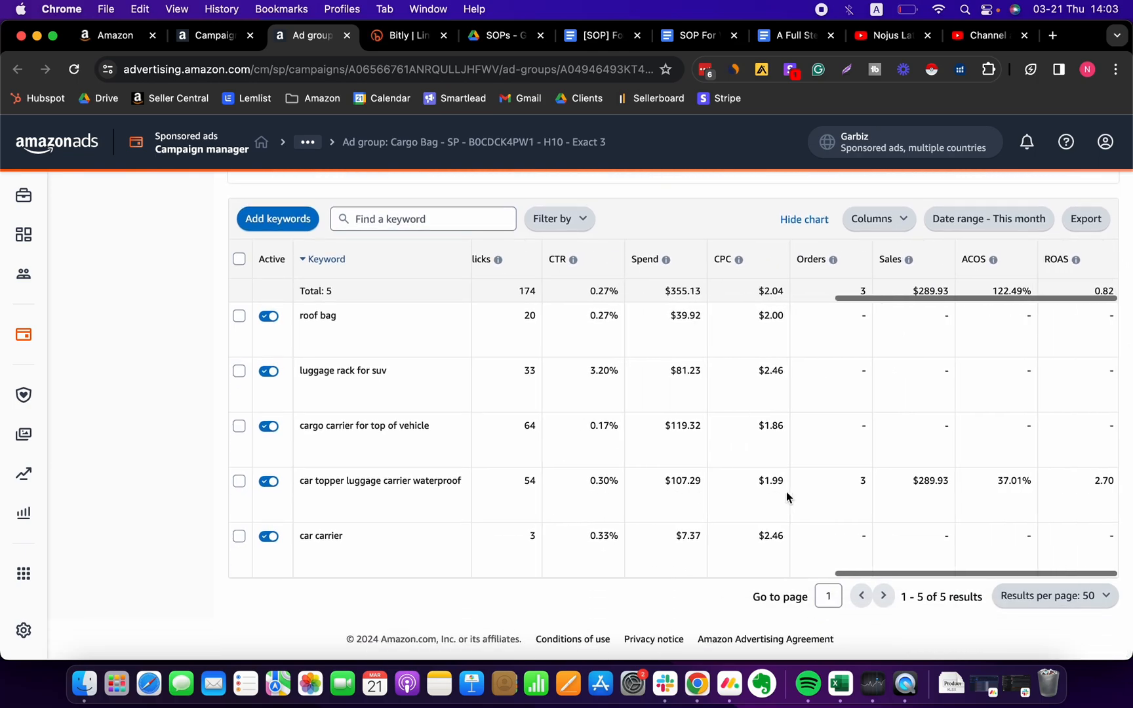
pyautogui.hscroll(-3, 787, 491)
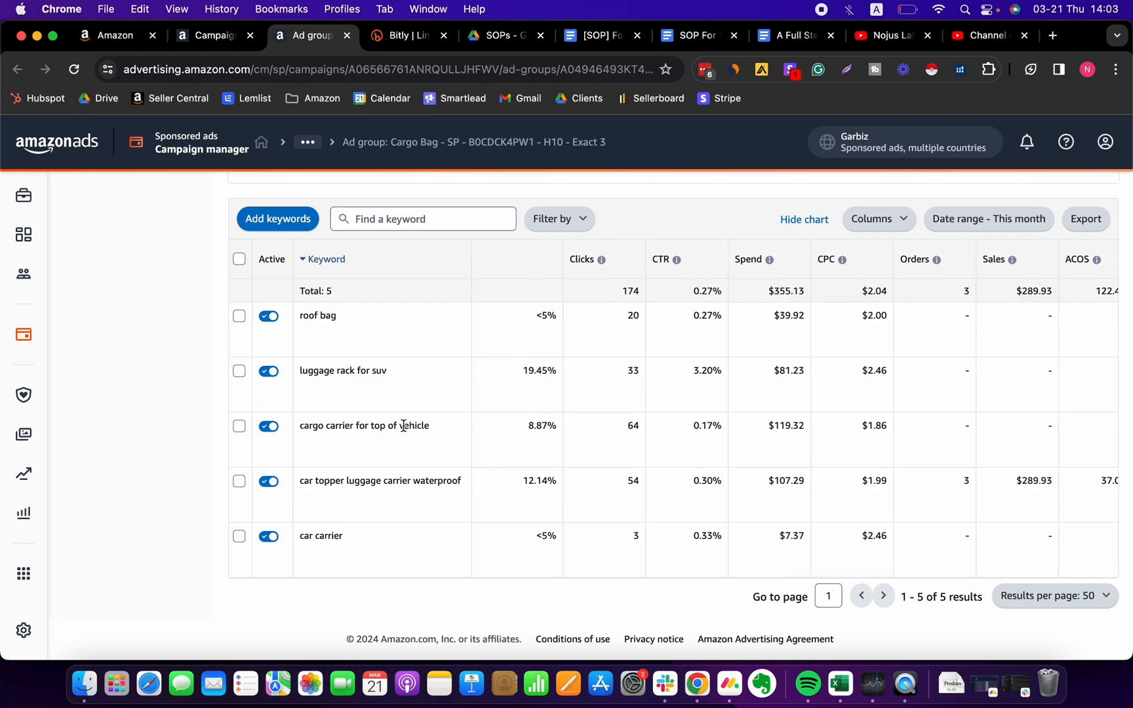
pyautogui.click(992, 222)
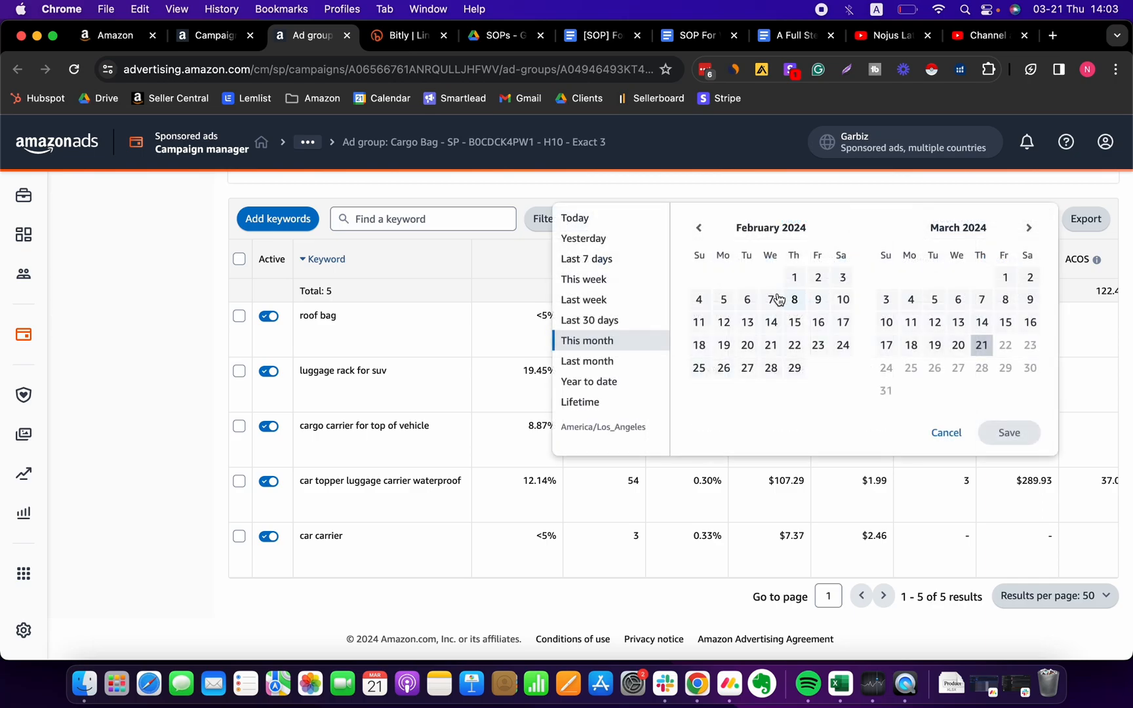
pyautogui.click(652, 362)
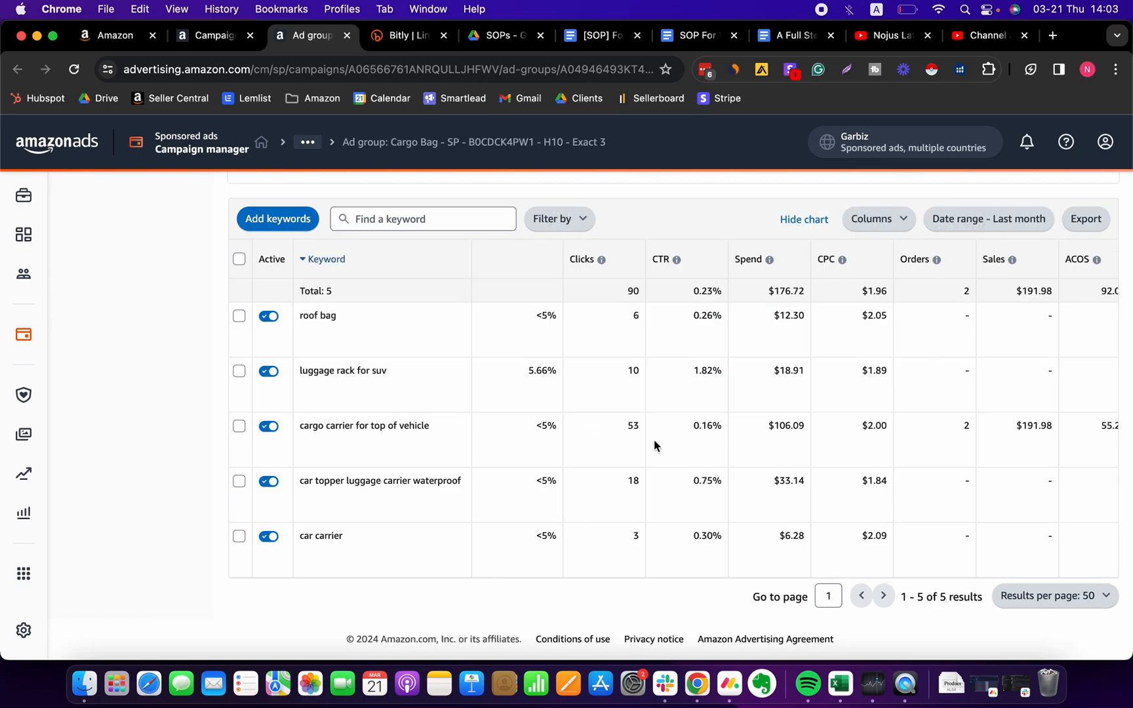
# - Examine last month's clicks, CTR, spend, CPC, orders and ACOS of the keyword "cargo carrier for top of vehicle"
pyautogui.hscroll(1, 868, 441)
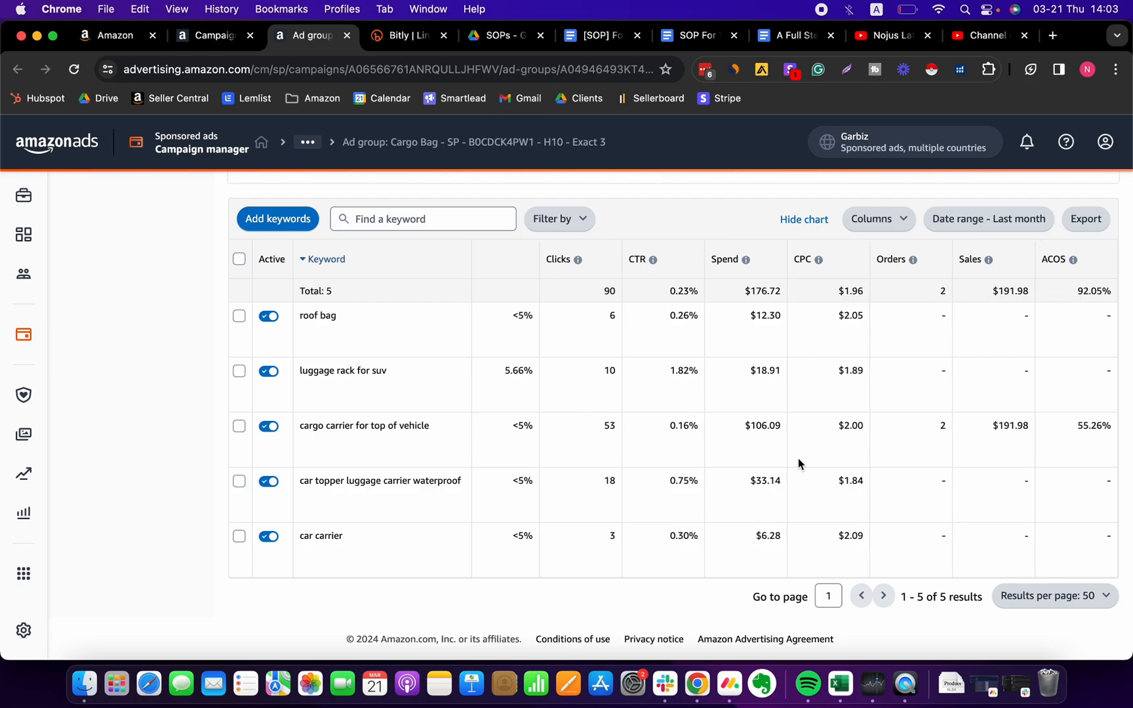
pyautogui.hscroll(1, 825, 446)
pyautogui.hscroll(1, 825, 446)
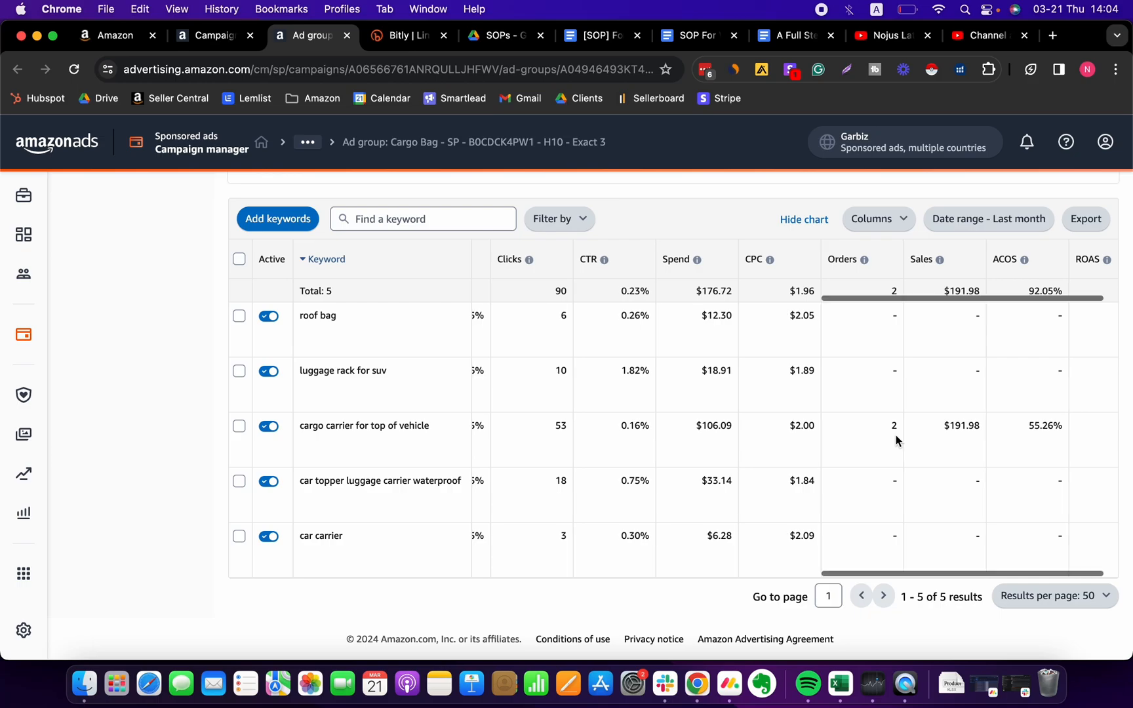
pyautogui.hscroll(-3, 895, 436)
pyautogui.hscroll(-5, 804, 442)
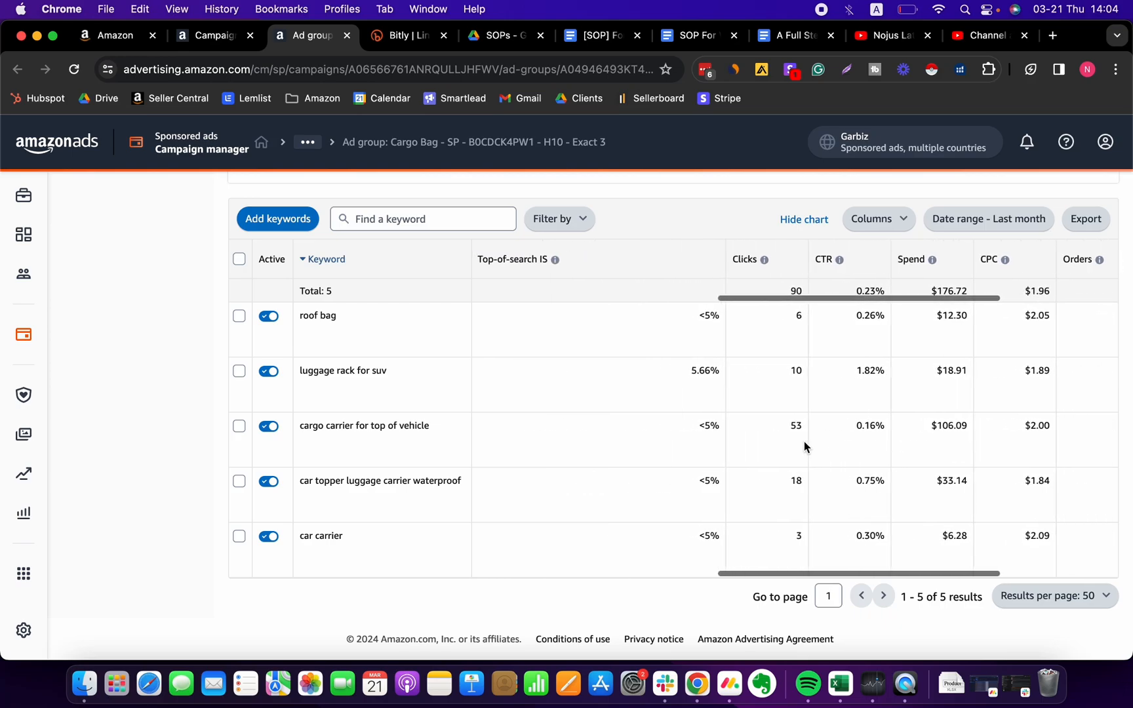
pyautogui.hscroll(3, 809, 436)
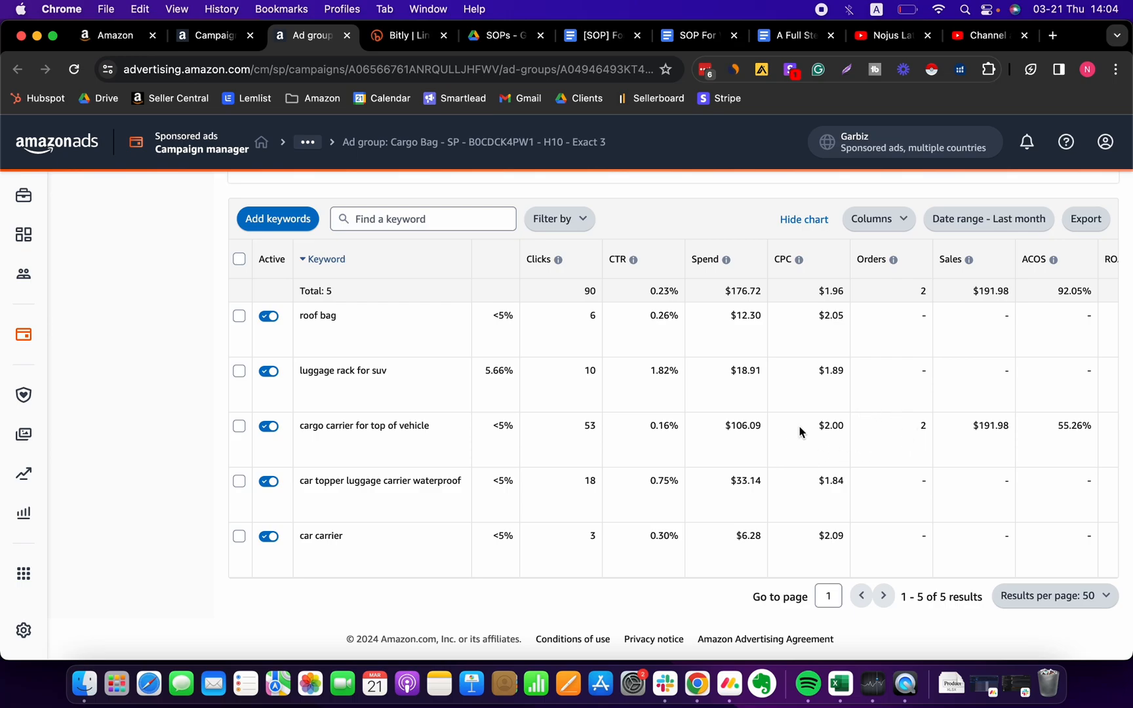
pyautogui.hscroll(-2, 796, 427)
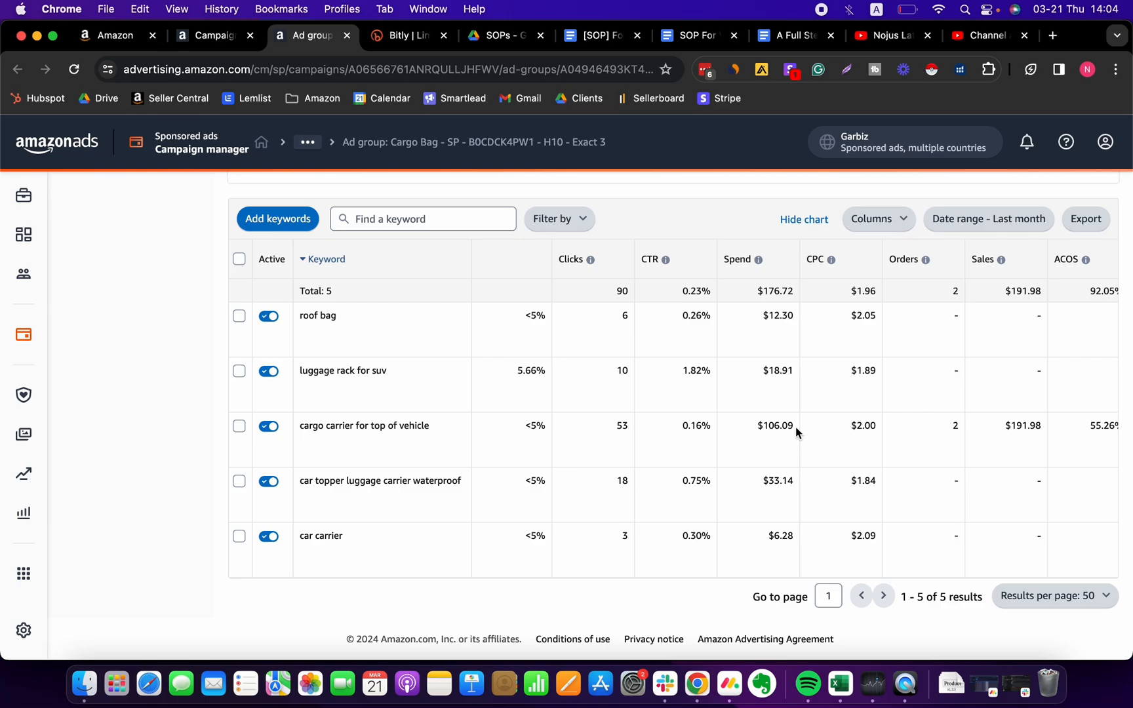
pyautogui.hscroll(-2, 797, 427)
pyautogui.hscroll(-2, 747, 430)
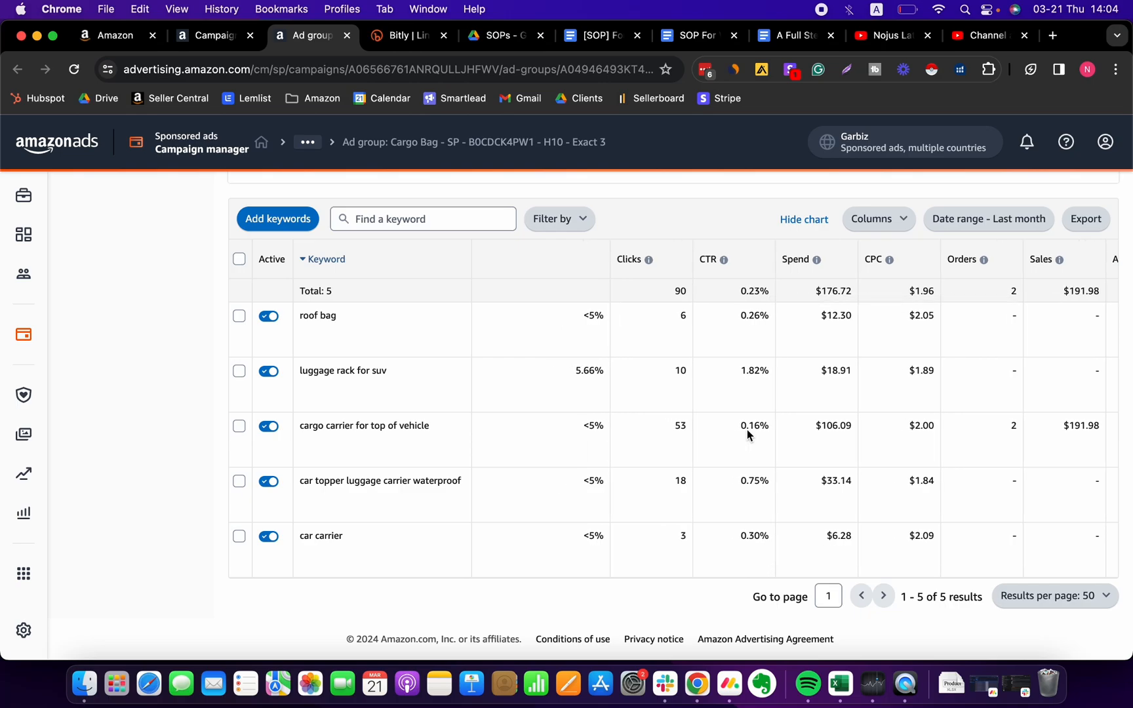
pyautogui.hscroll(-5, 747, 431)
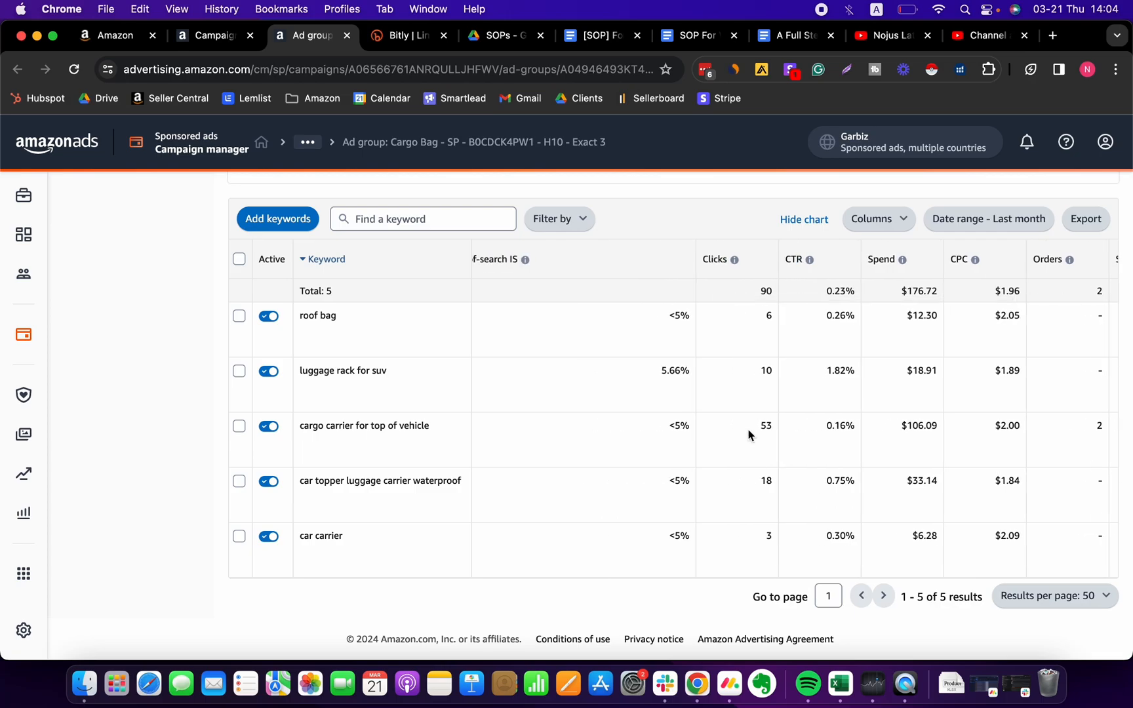
pyautogui.hscroll(-4, 749, 429)
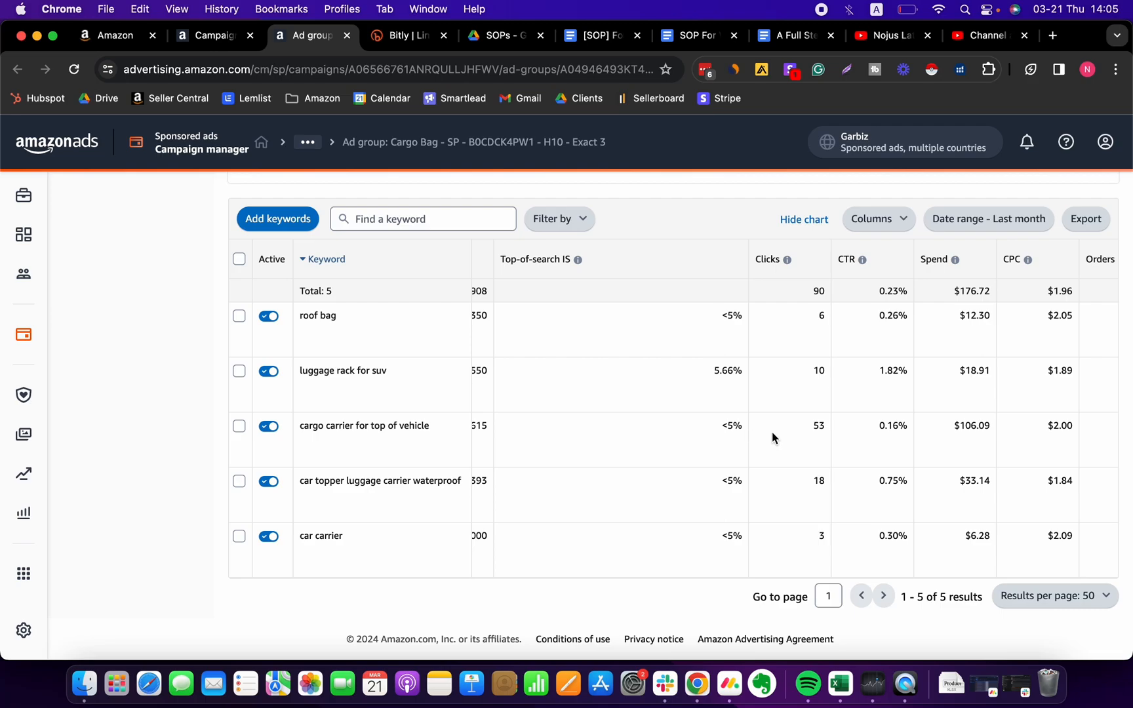
# - Compare the bids, suggested bids, impressions and top-of-search share of the ad group's keywords for last month
pyautogui.hscroll(-5, 772, 431)
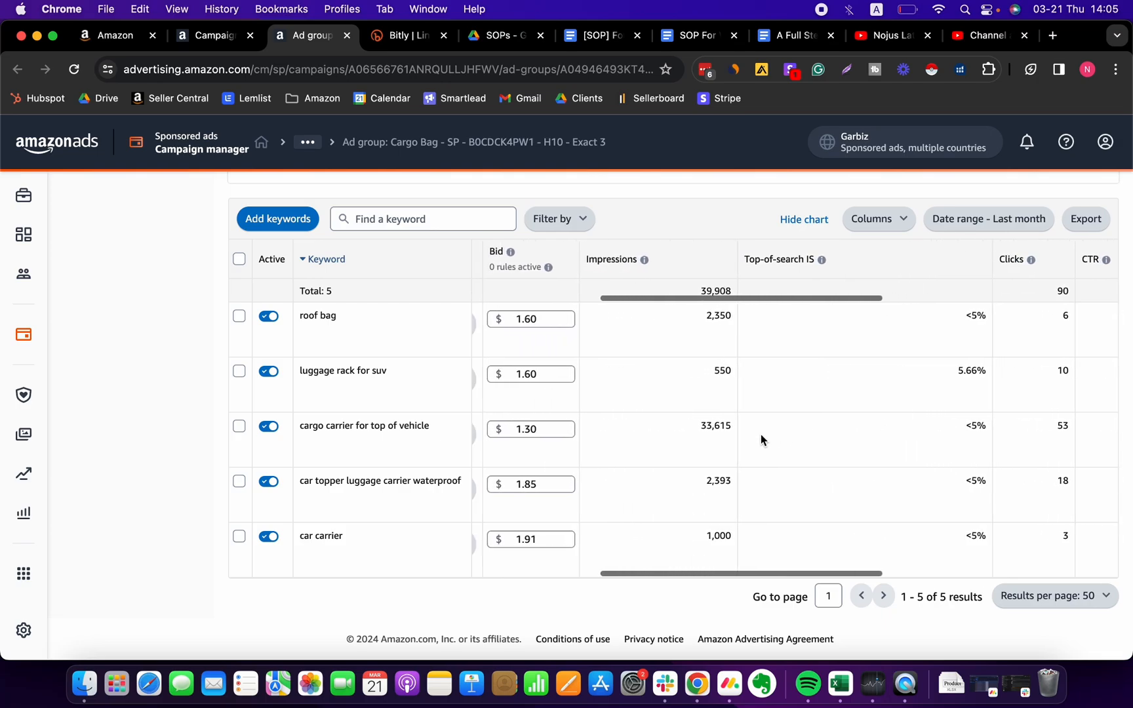
pyautogui.hscroll(5, 761, 434)
pyautogui.hscroll(3, 927, 462)
pyautogui.hscroll(-1, 834, 445)
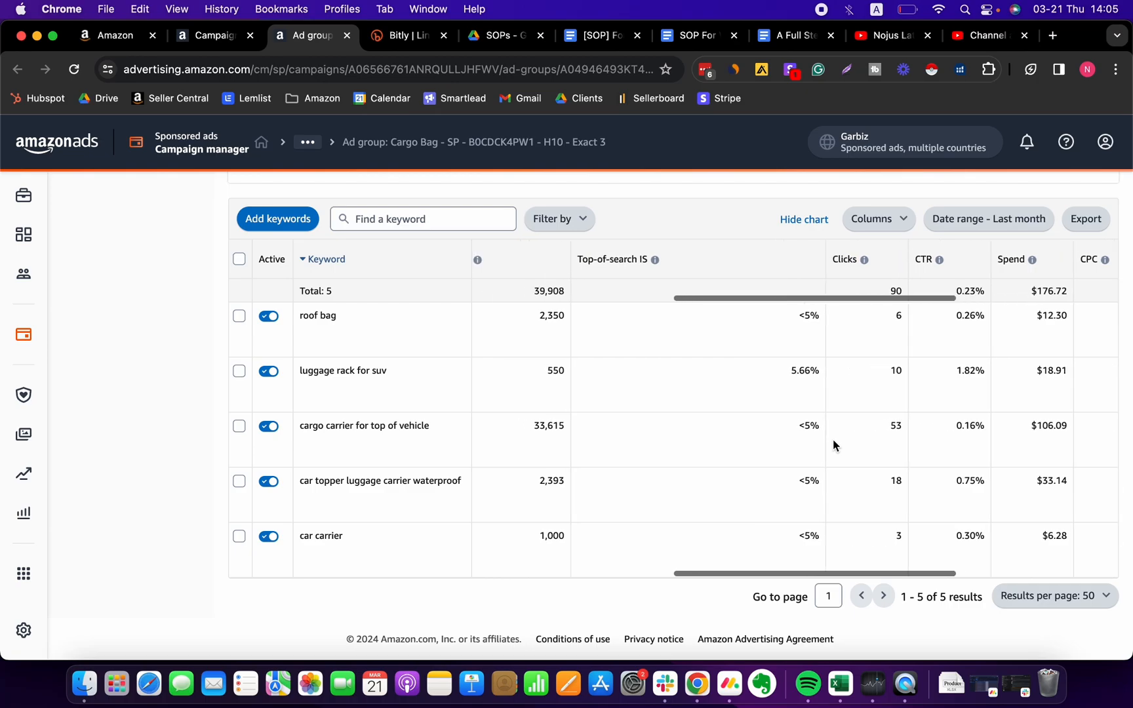
pyautogui.hscroll(-4, 749, 443)
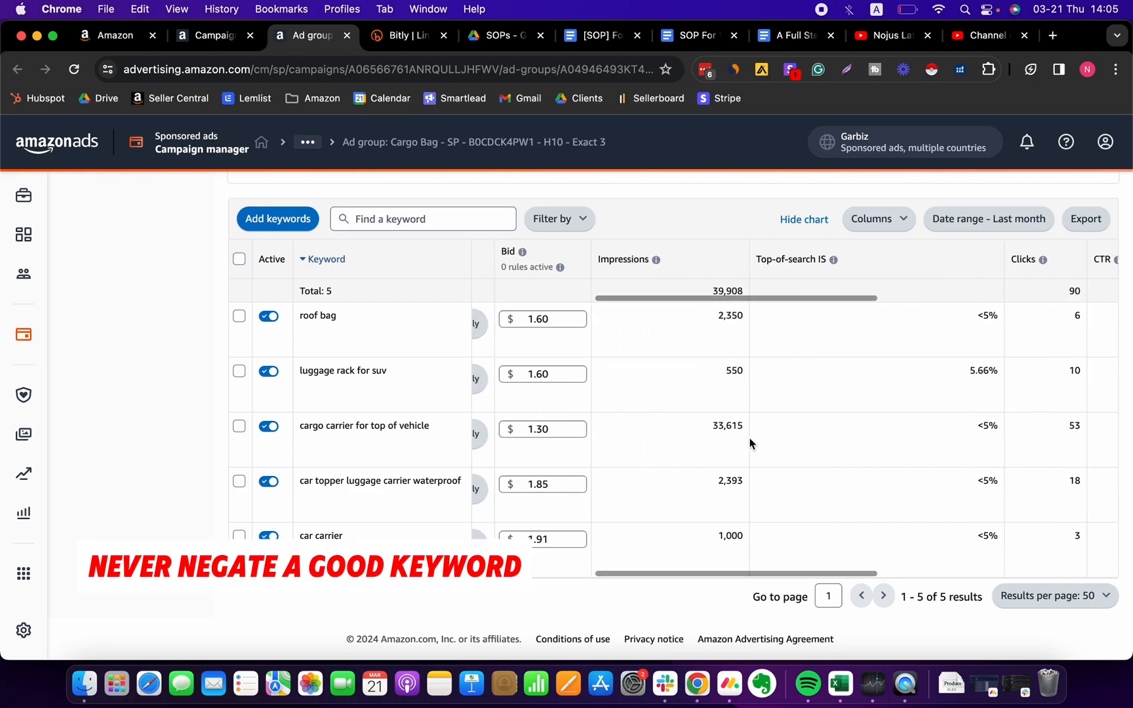
pyautogui.hscroll(-2, 750, 443)
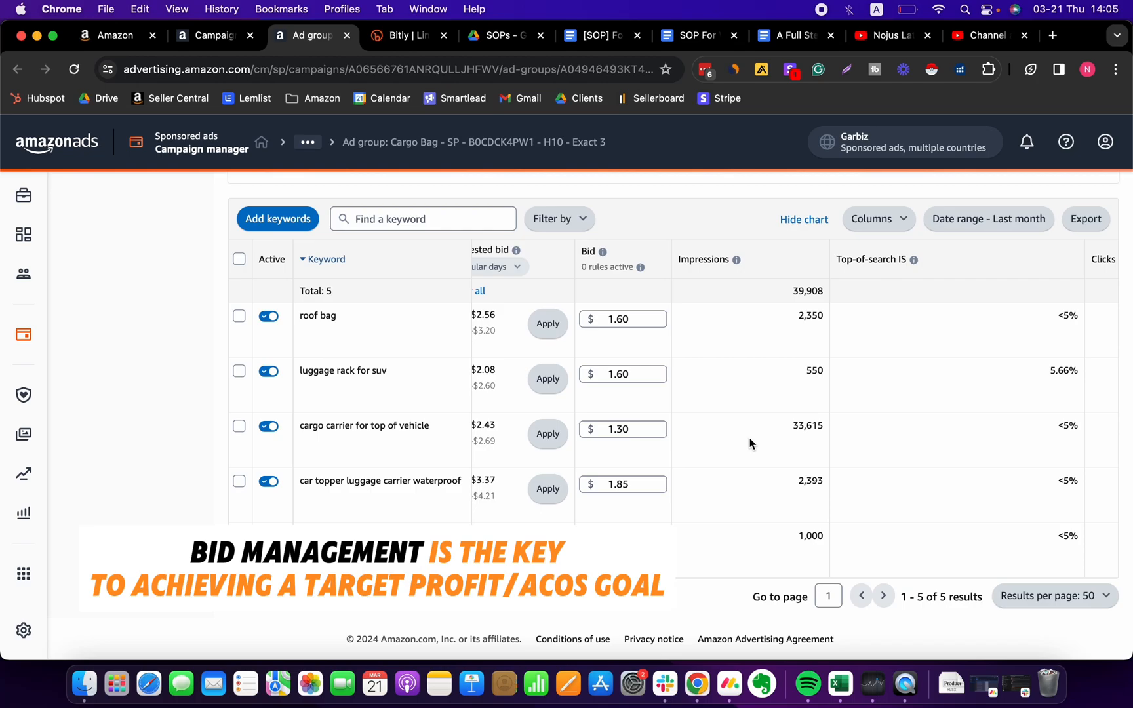
pyautogui.hscroll(3, 760, 446)
pyautogui.hscroll(-2, 807, 453)
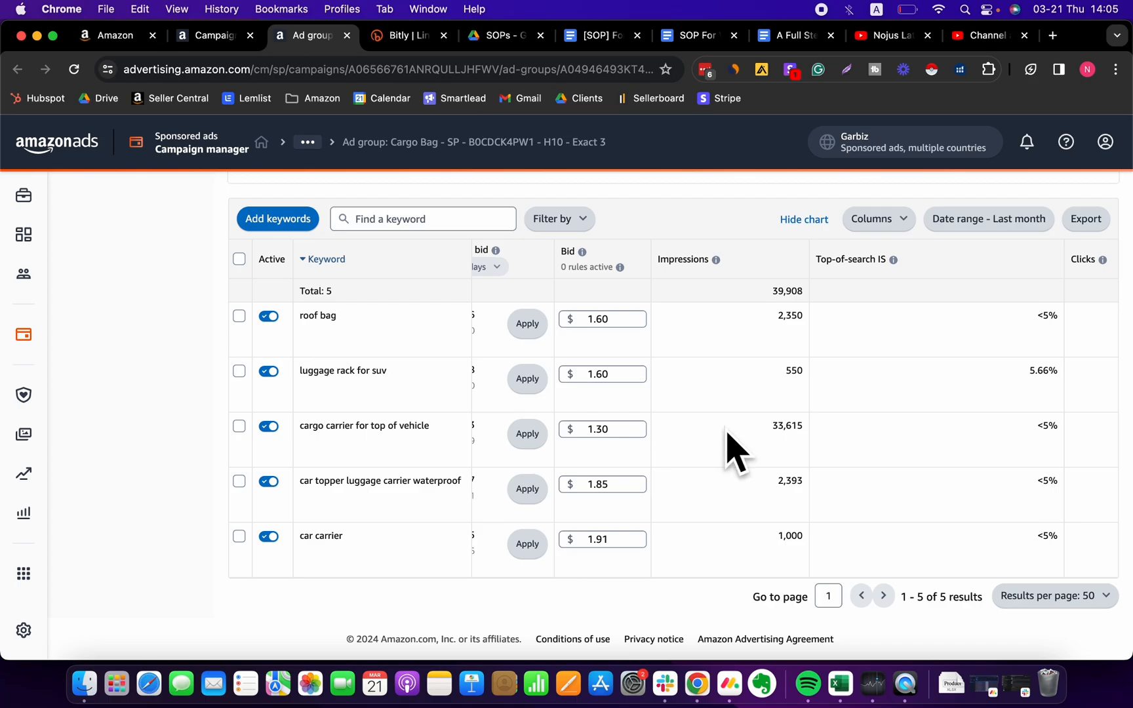
pyautogui.hscroll(2, 729, 431)
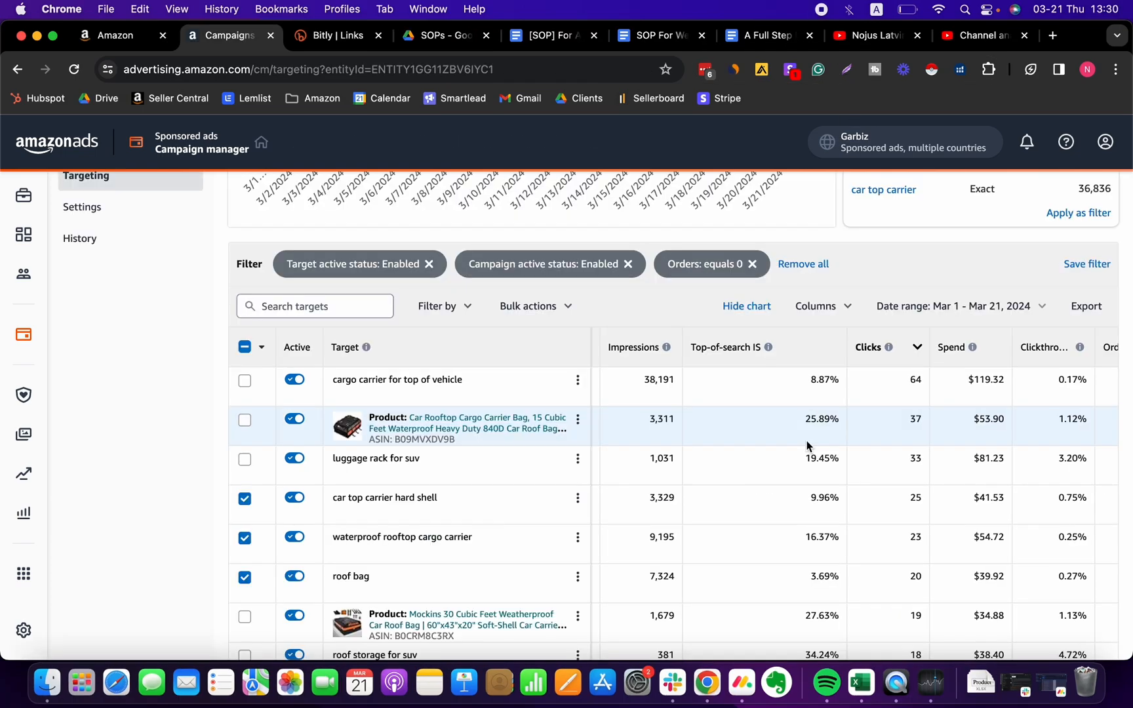
# - Return to the overview above the zero-order target list on the Targeting page
pyautogui.scroll(2, 806, 453)
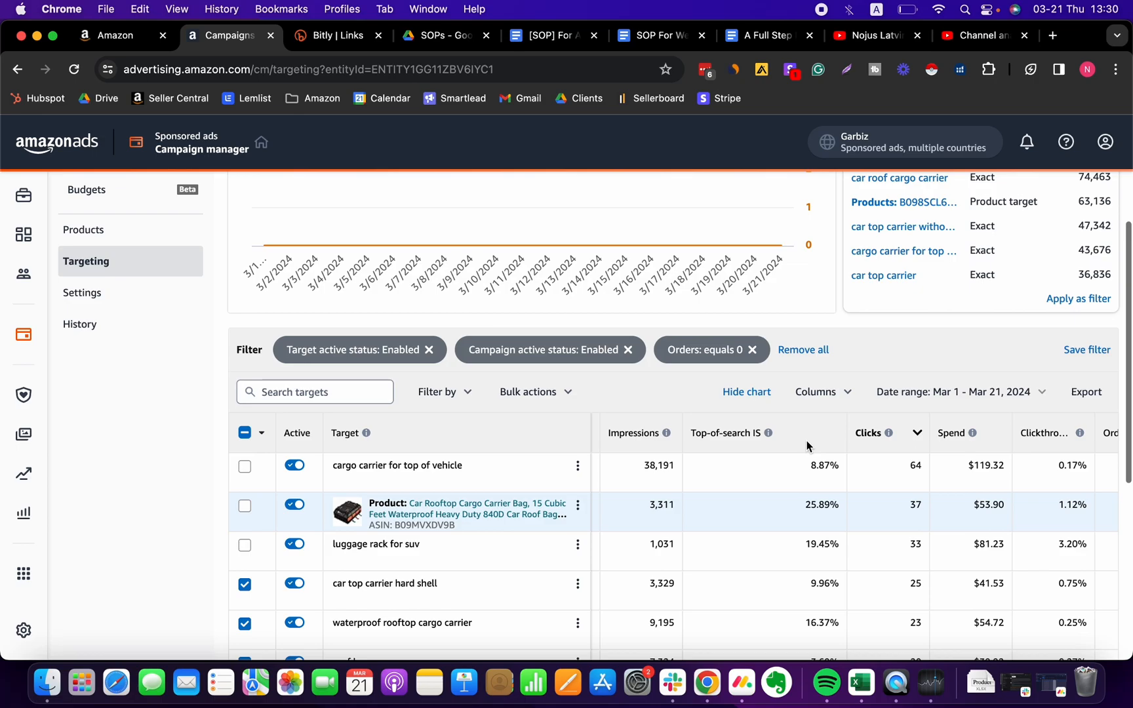
pyautogui.scroll(4, 909, 349)
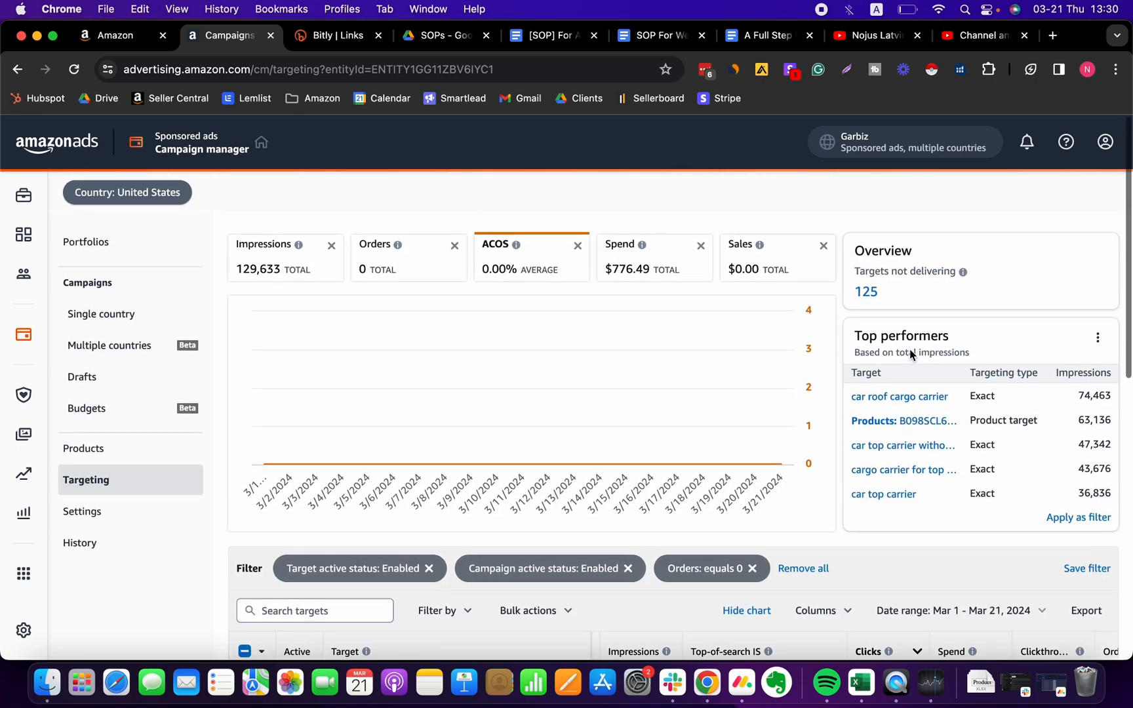